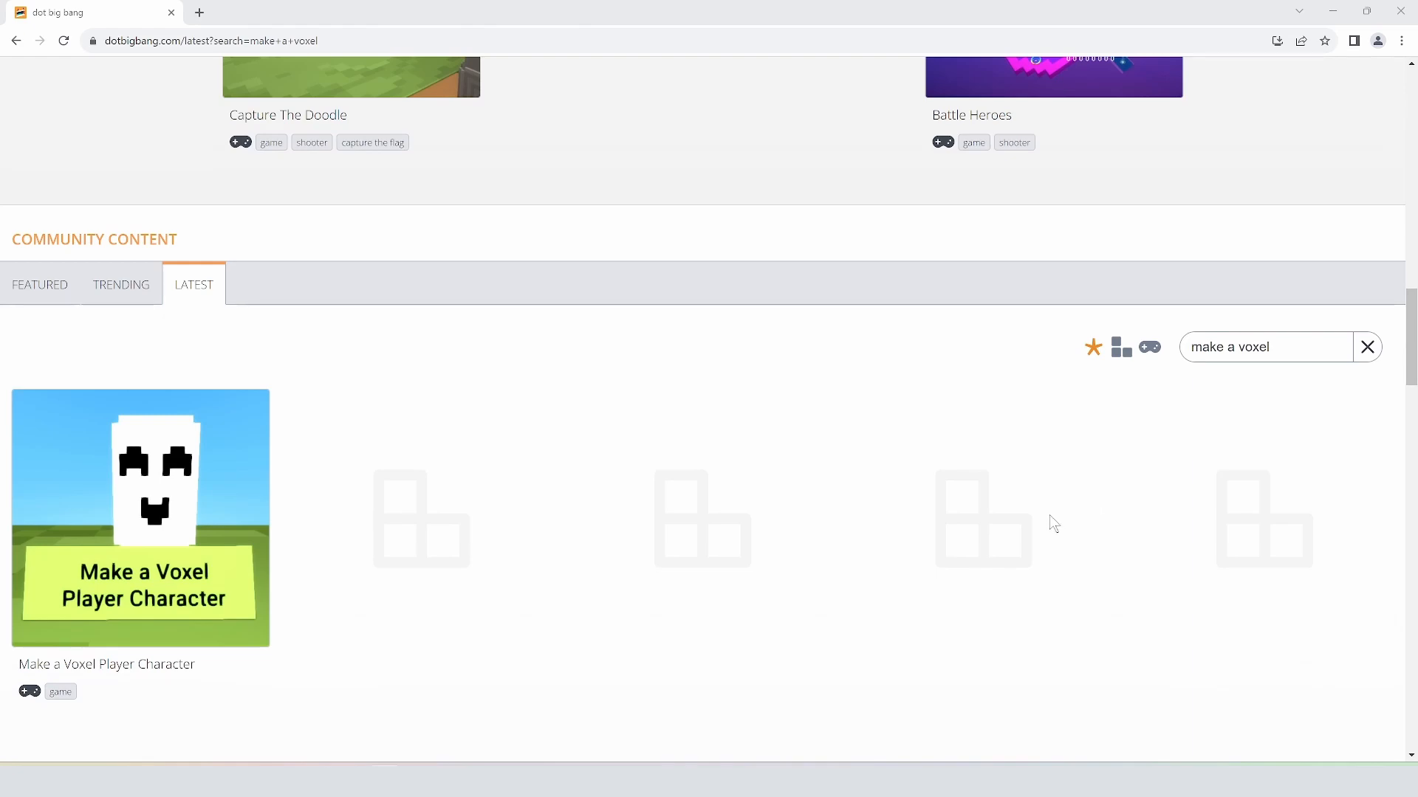
# Step: Scroll to the 'make a voxel' community results showing the Make a Voxel Player Character game
pyautogui.scroll(20, 1048, 516)
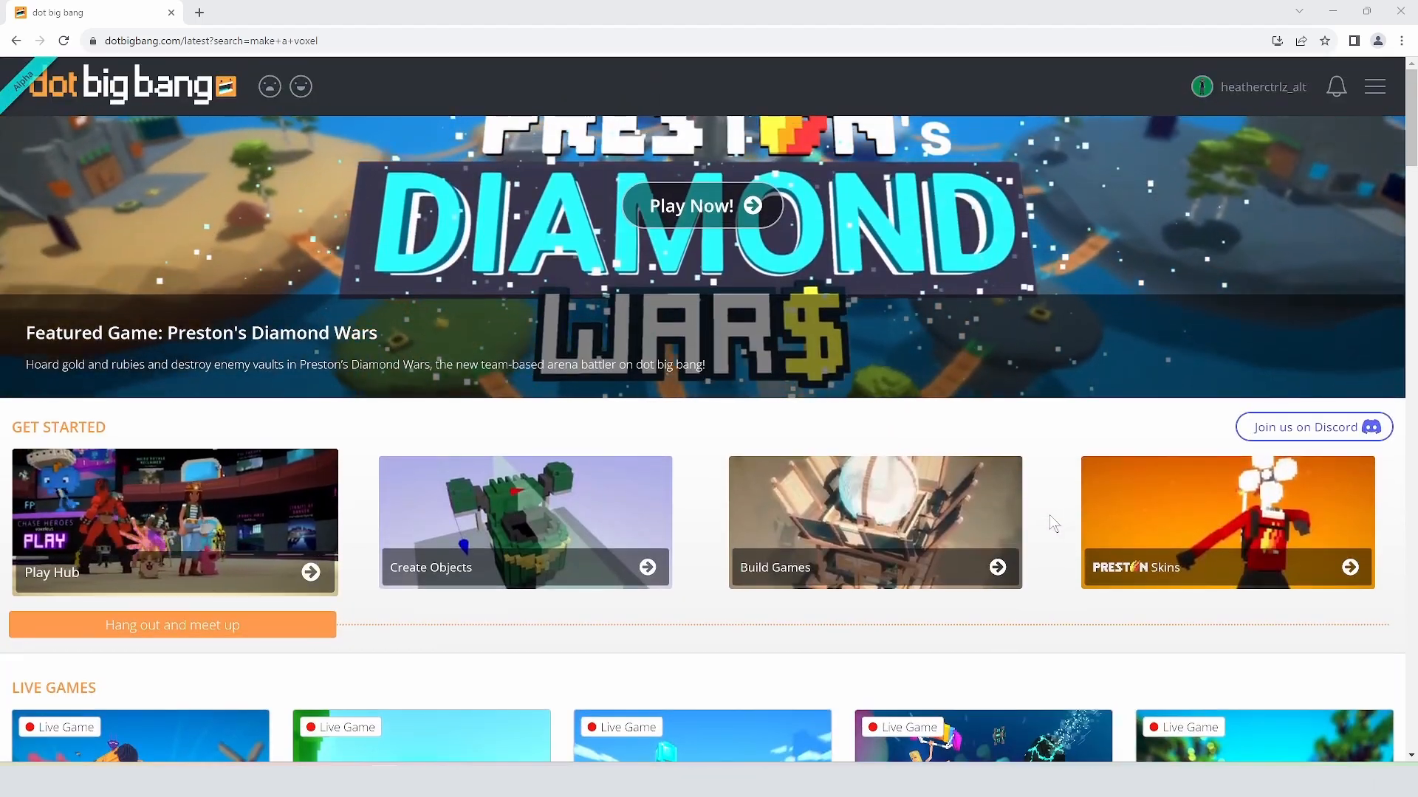
pyautogui.scroll(-18, 1048, 515)
pyautogui.scroll(-4, 1049, 533)
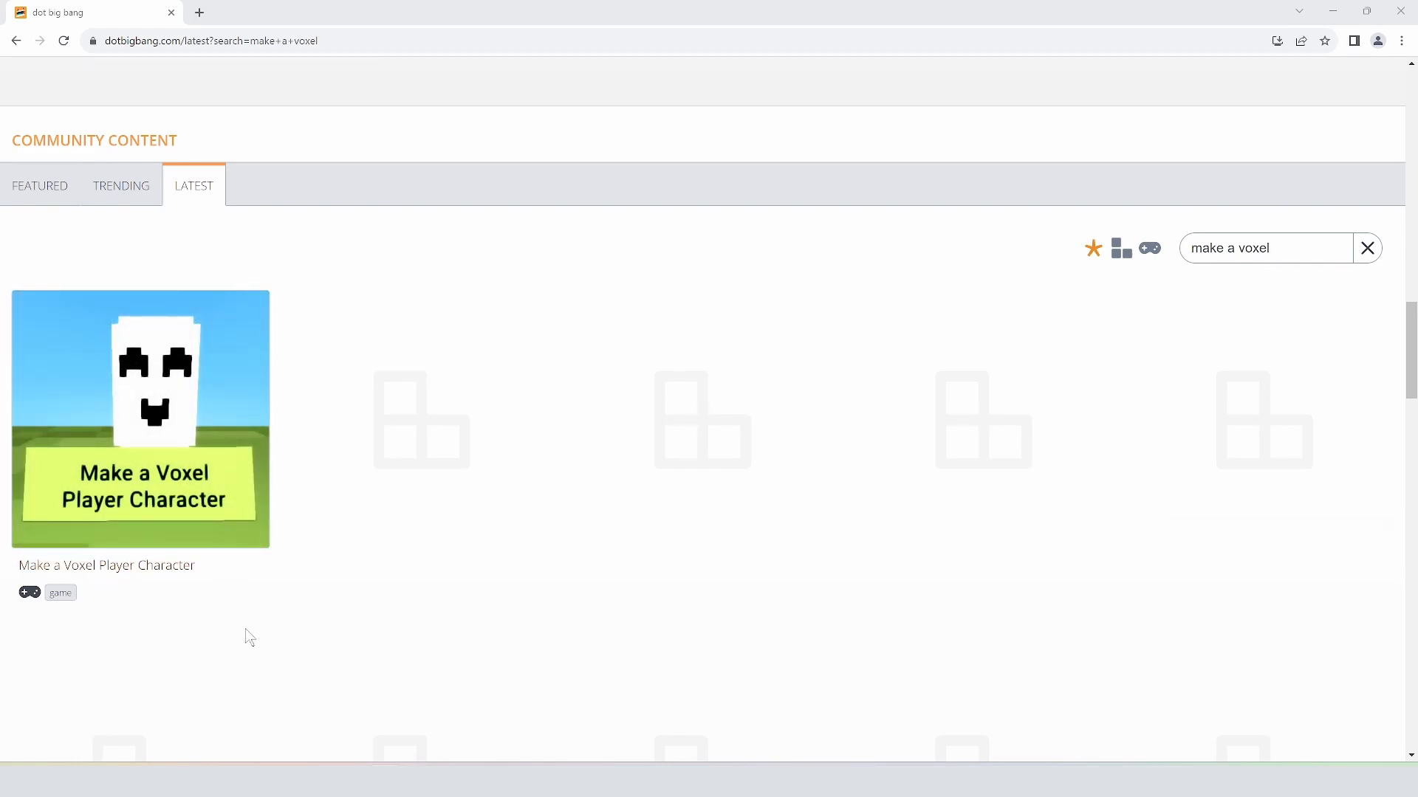
# Step: Open the Make a Voxel Player Character game and make a remix of it
pyautogui.click(182, 574)
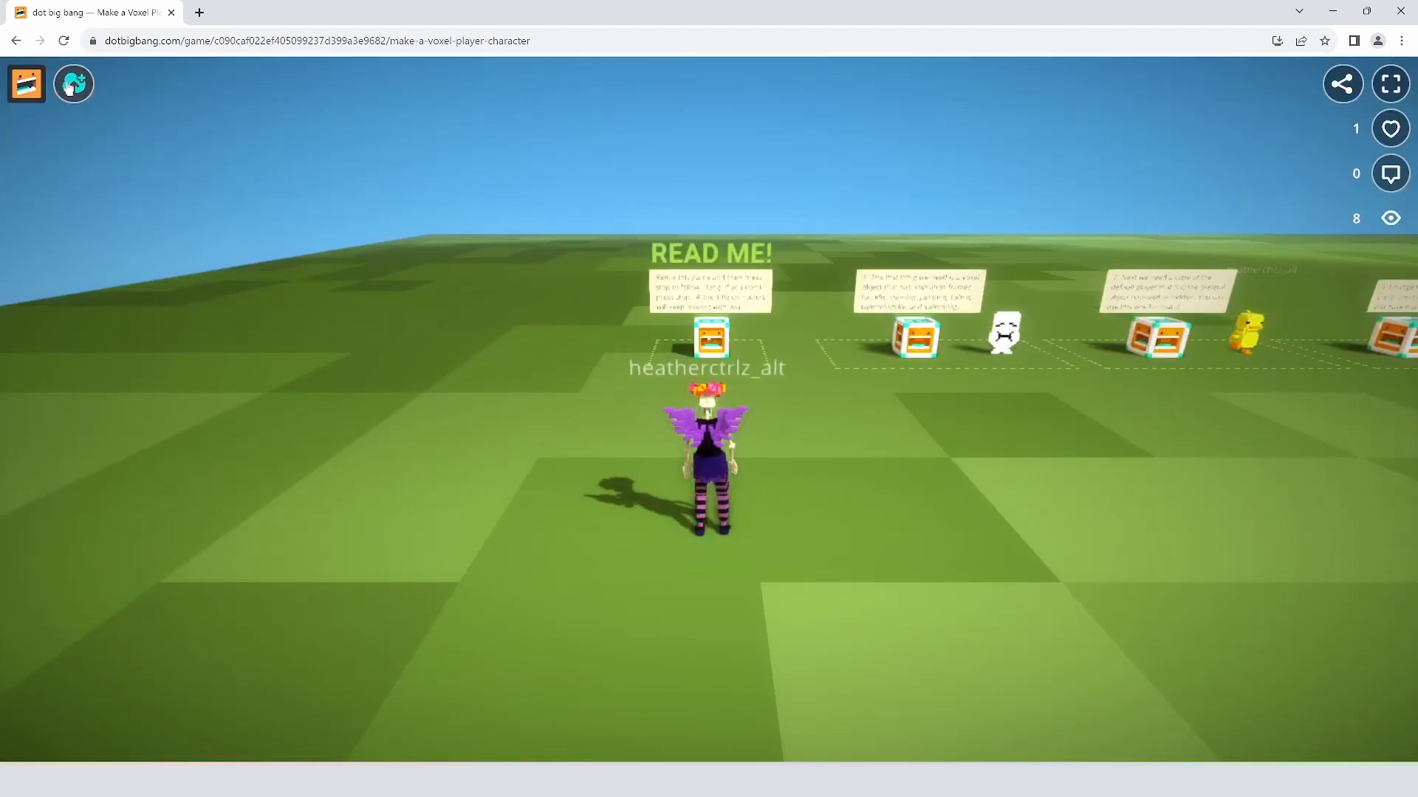
pyautogui.click(71, 83)
pyautogui.click(222, 217)
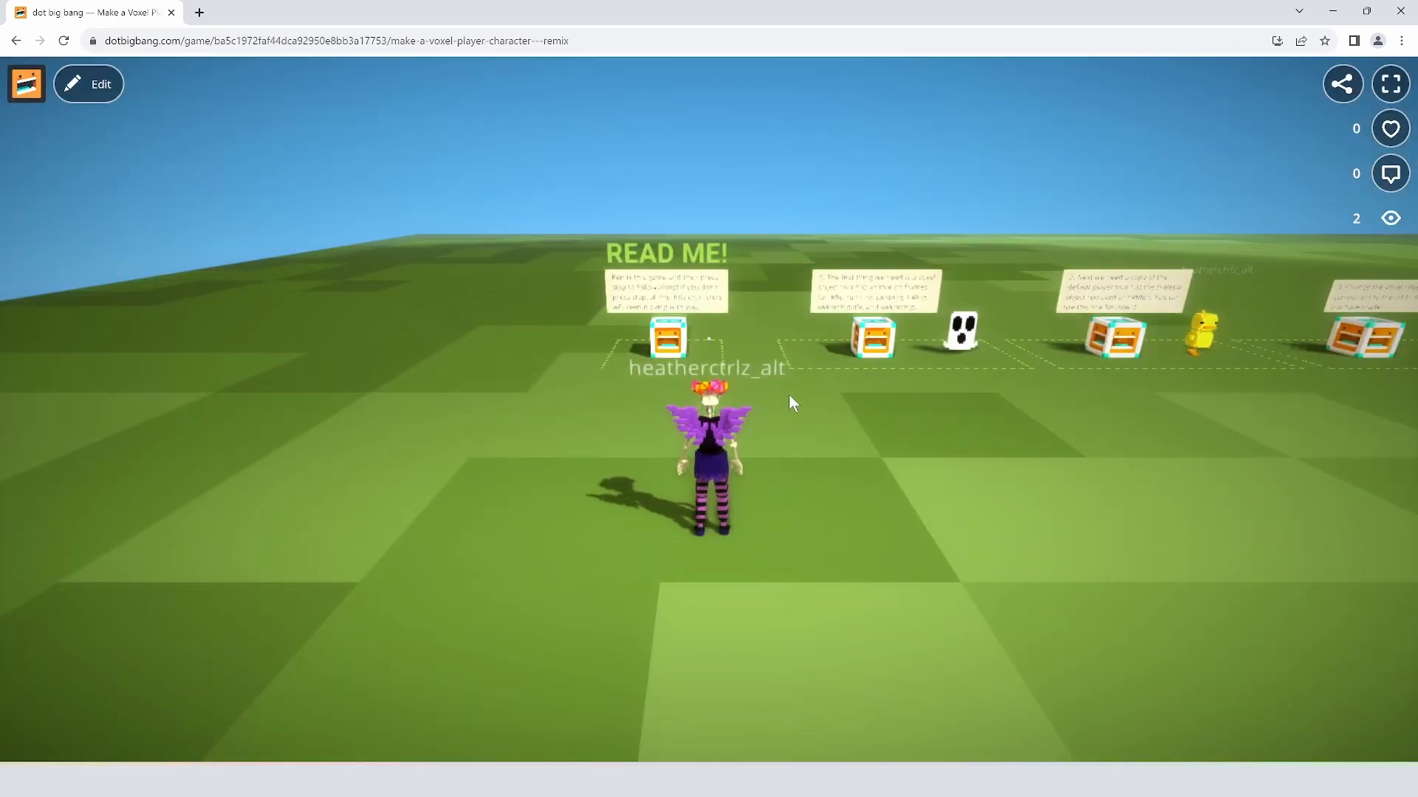
# Step: Playtest the remix, running the avatar around with WASD toward the signs
pyautogui.moveTo(788, 394); pyautogui.dragTo(948, 401)
pyautogui.press('w')
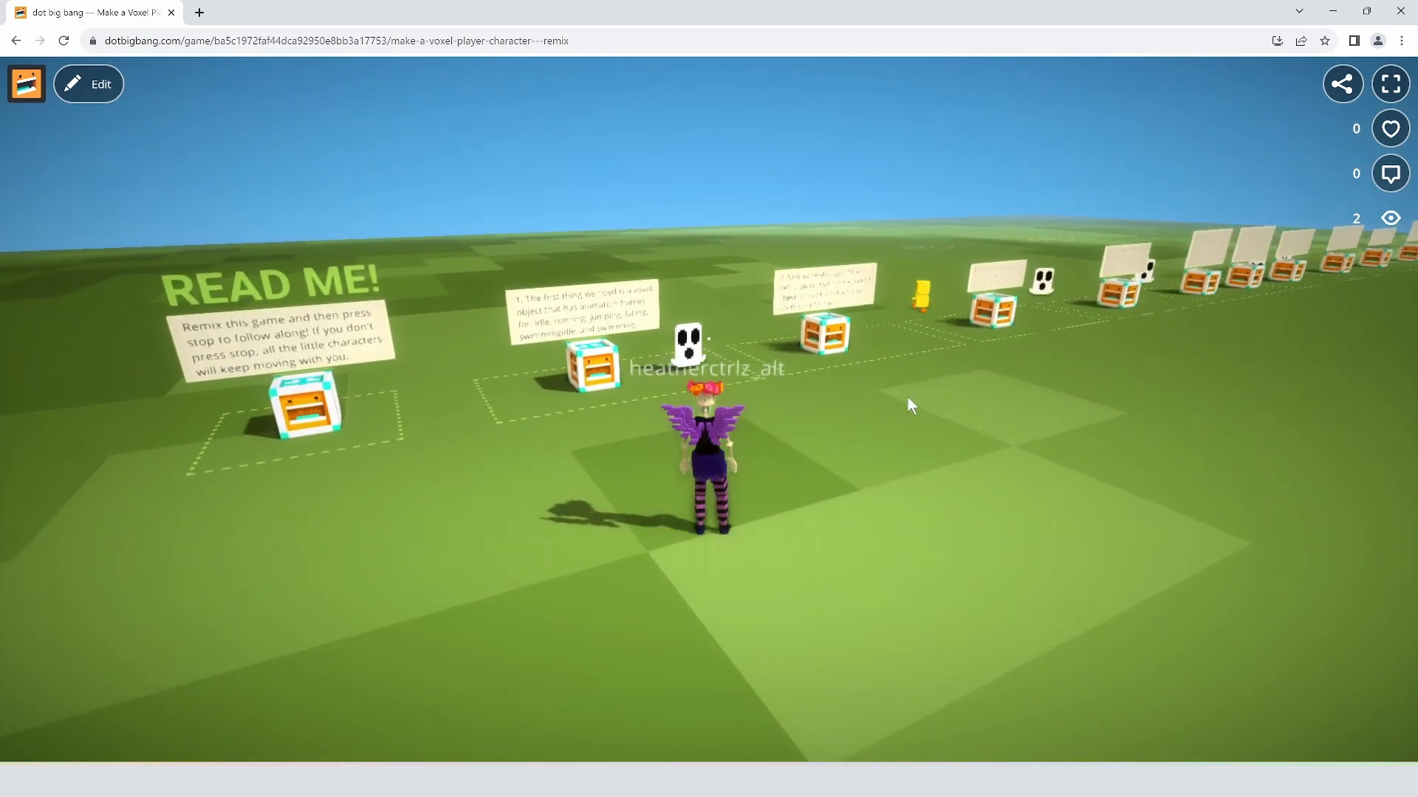
pyautogui.press('w')
pyautogui.press('a')
pyautogui.press('s')
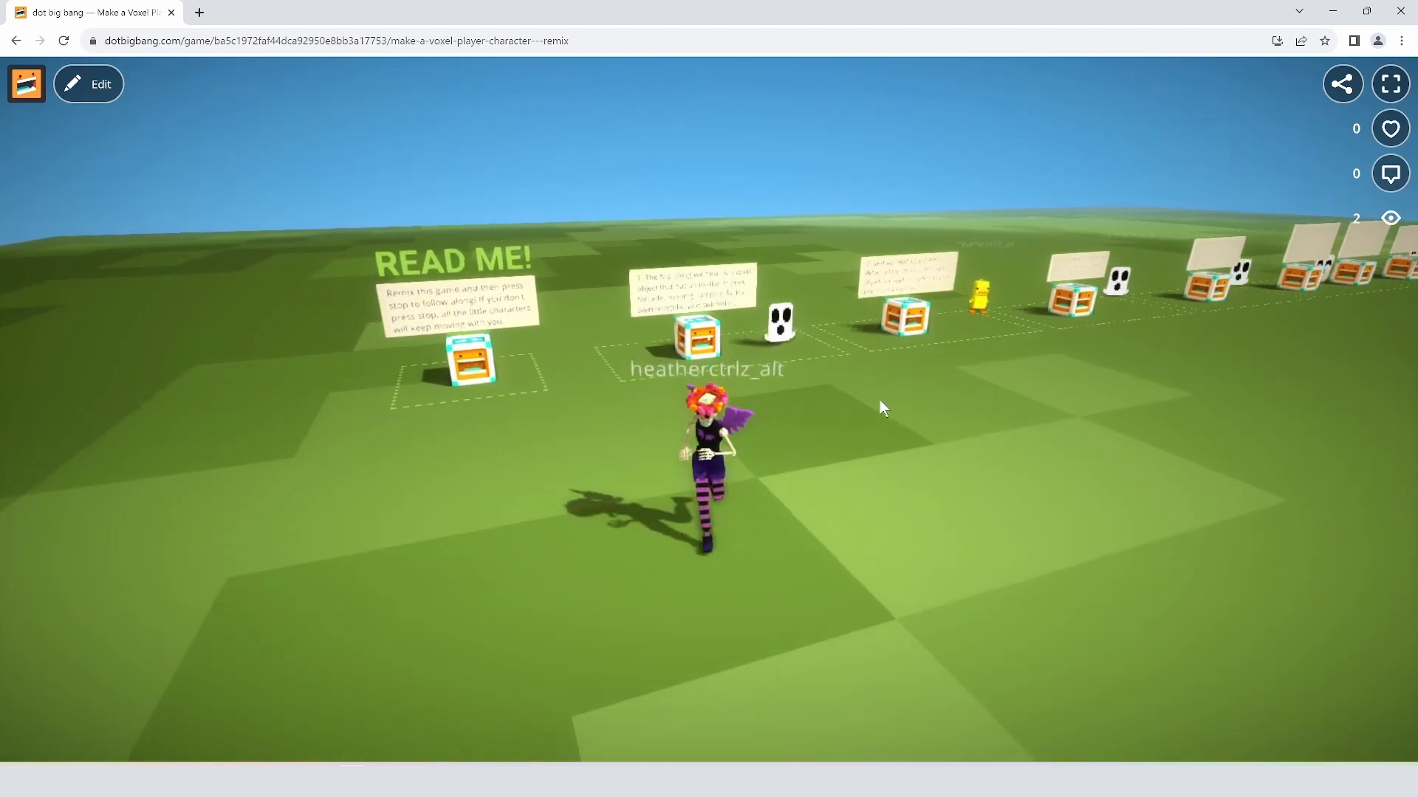
pyautogui.press('w')
pyautogui.moveTo(888, 400); pyautogui.dragTo(827, 396)
pyautogui.press('d')
pyautogui.press('a')
pyautogui.press('d')
pyautogui.press('w')
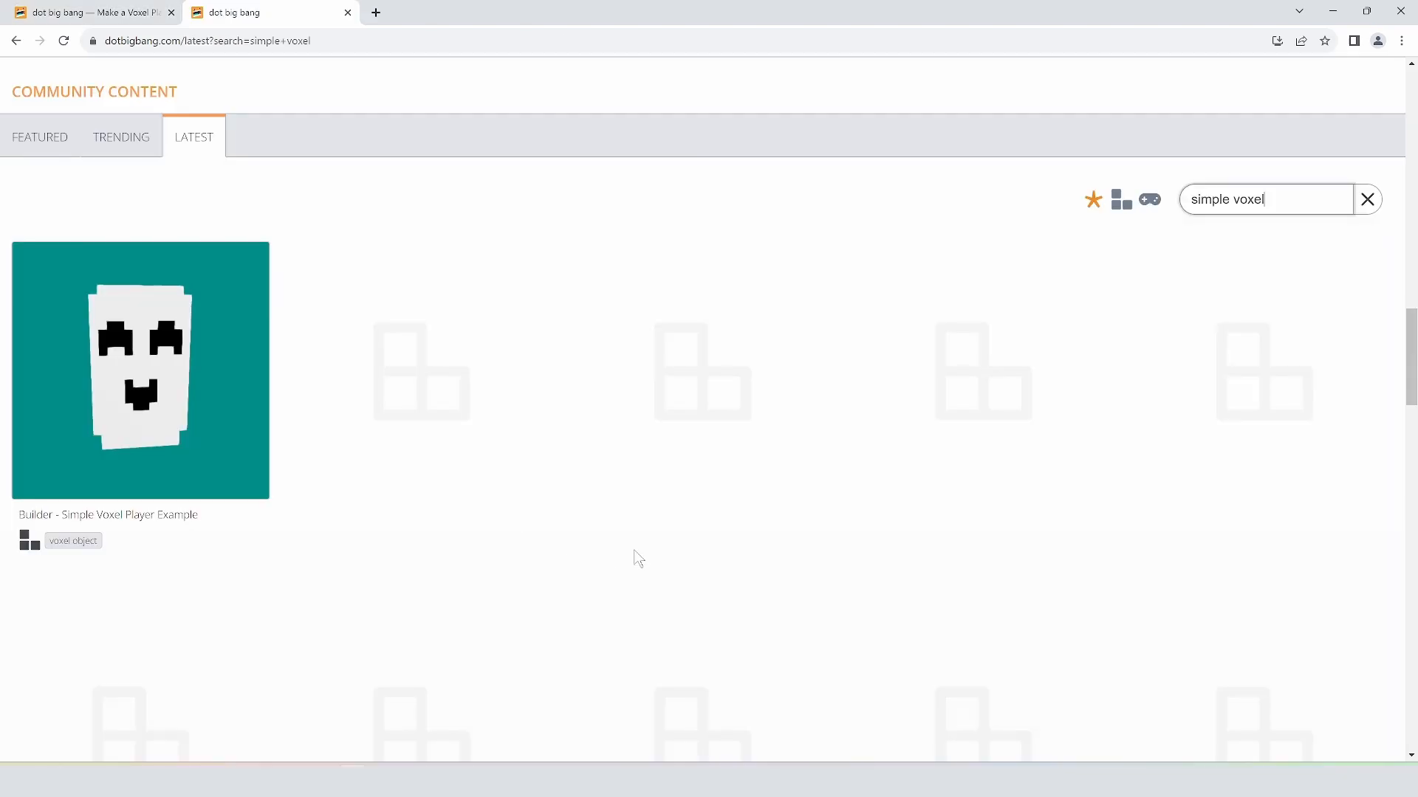
# Step: Open Builder - Simple Voxel Player Example and confirm a remix into the voxel editor
pyautogui.click(183, 518)
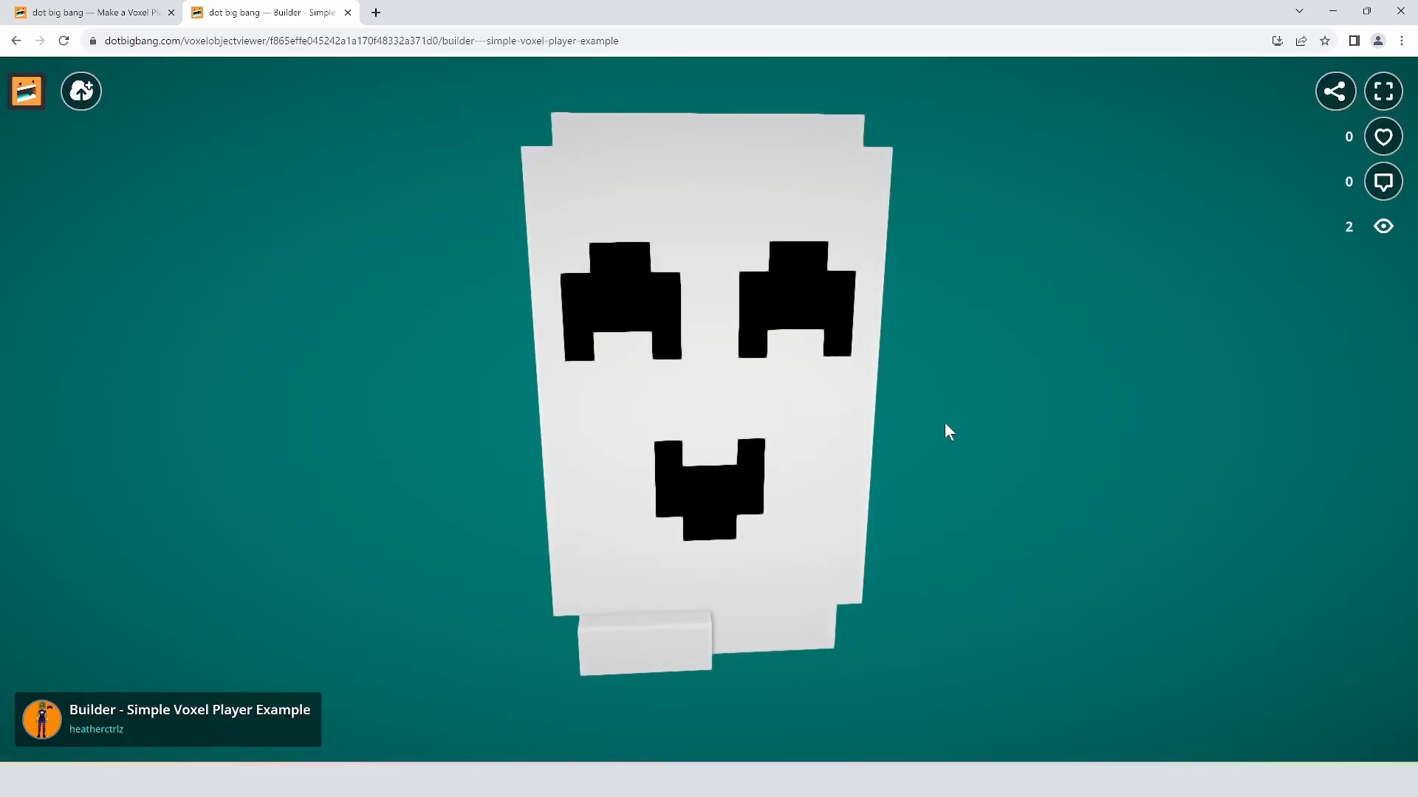
pyautogui.click(86, 96)
pyautogui.click(231, 231)
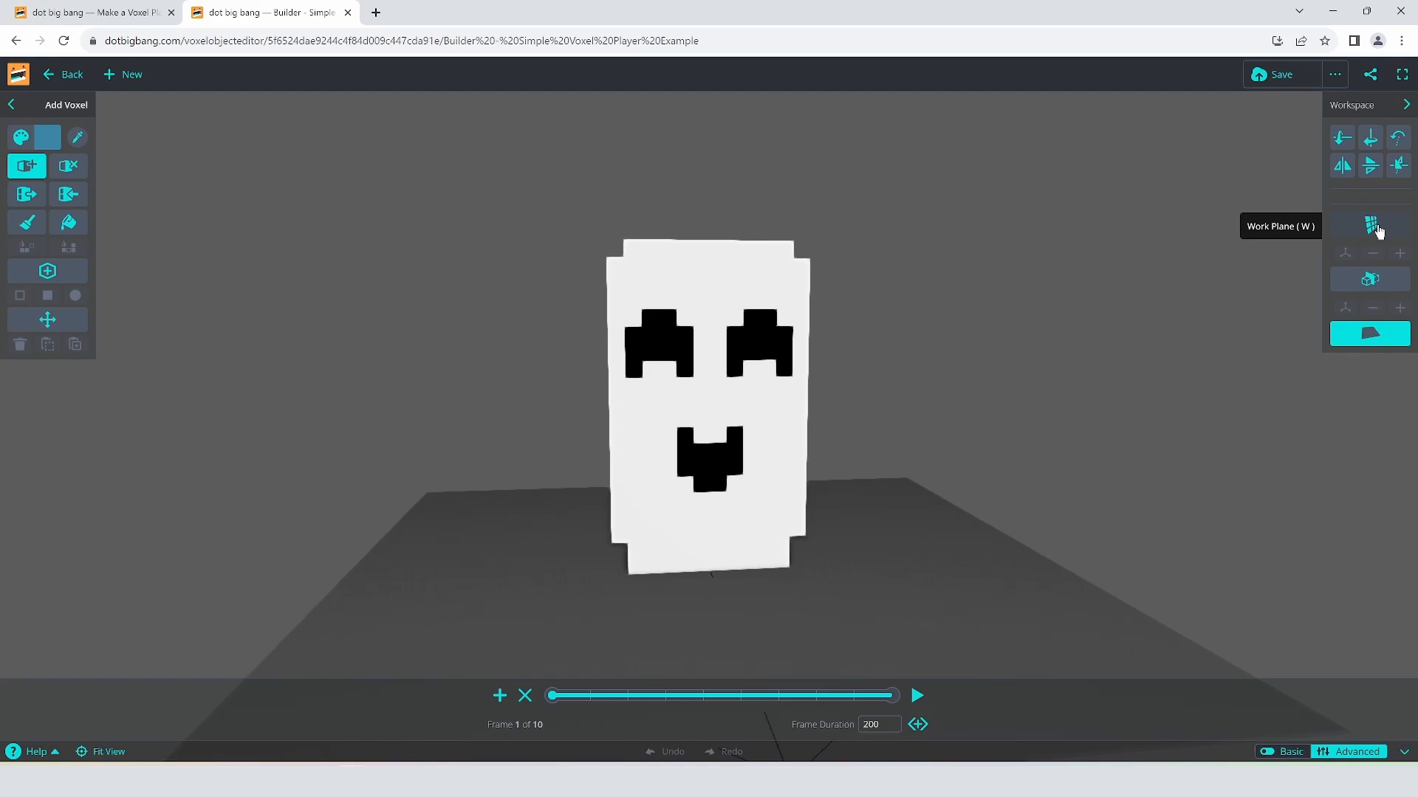
# Step: Turn on the work plane and paint white pointed ears on both sides of the head
pyautogui.click(1375, 226)
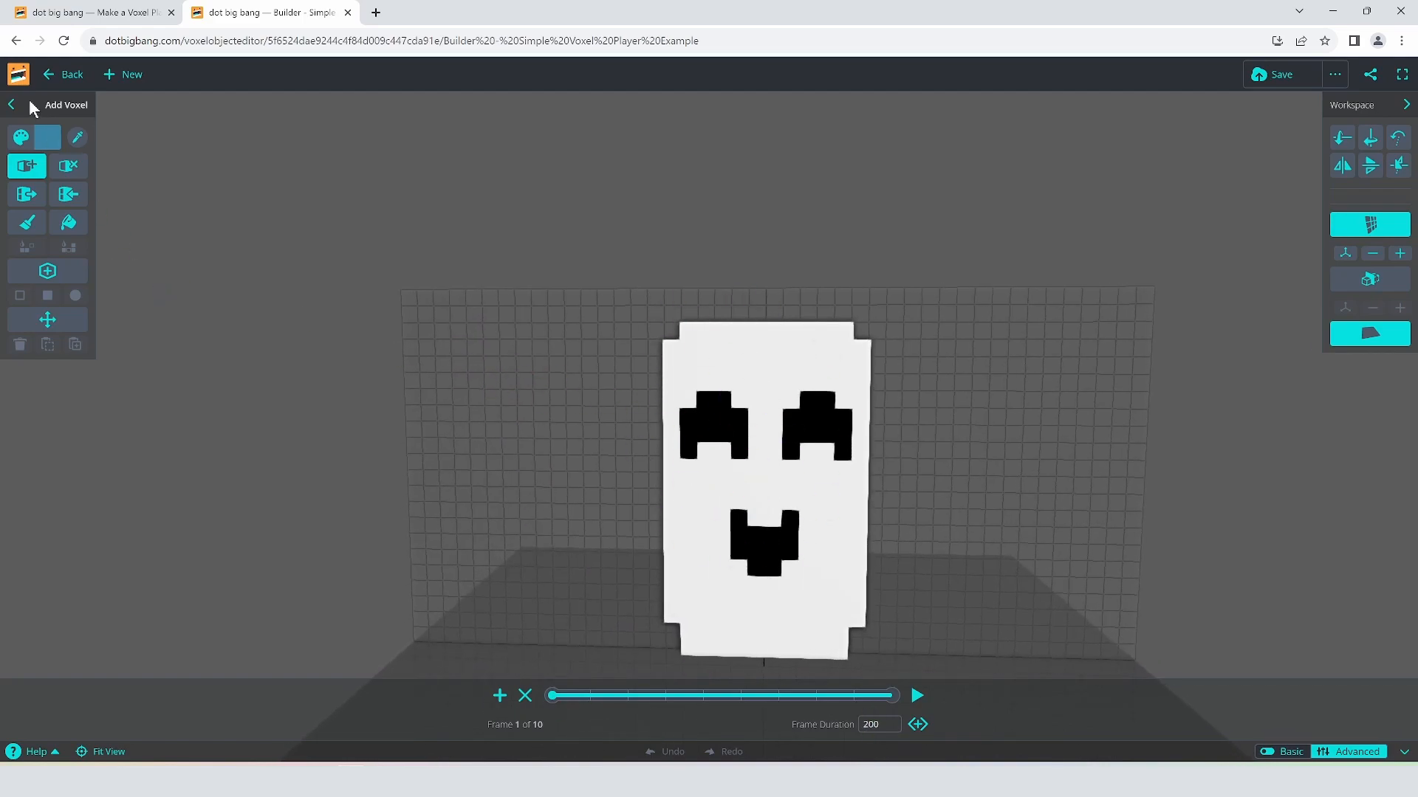
pyautogui.click(47, 137)
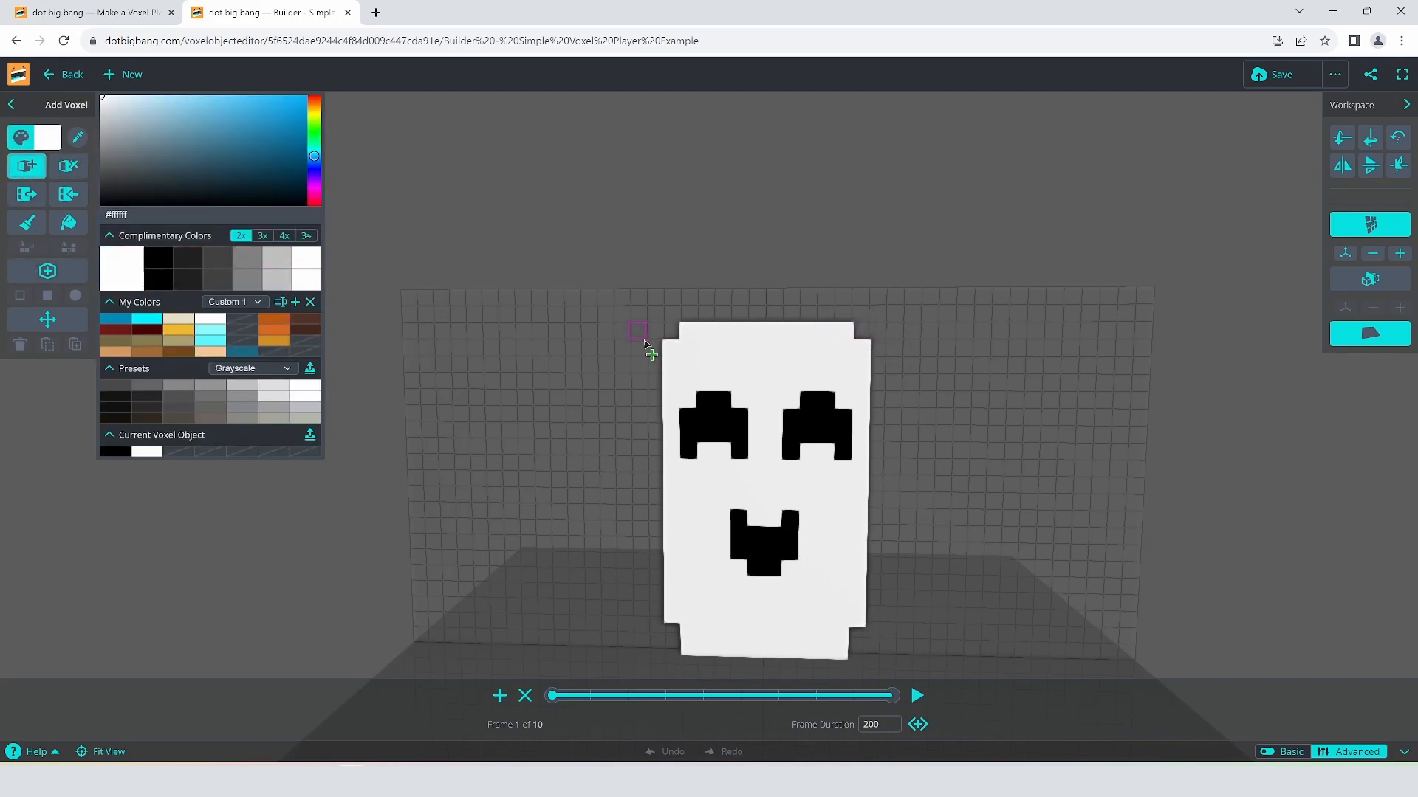
pyautogui.moveTo(722, 319)
pyautogui.mouseDown()
pyautogui.moveTo(705, 300)
pyautogui.moveTo(677, 318)
pyautogui.moveTo(688, 260)
pyautogui.moveTo(742, 313)
pyautogui.mouseUp()
pyautogui.press('r')
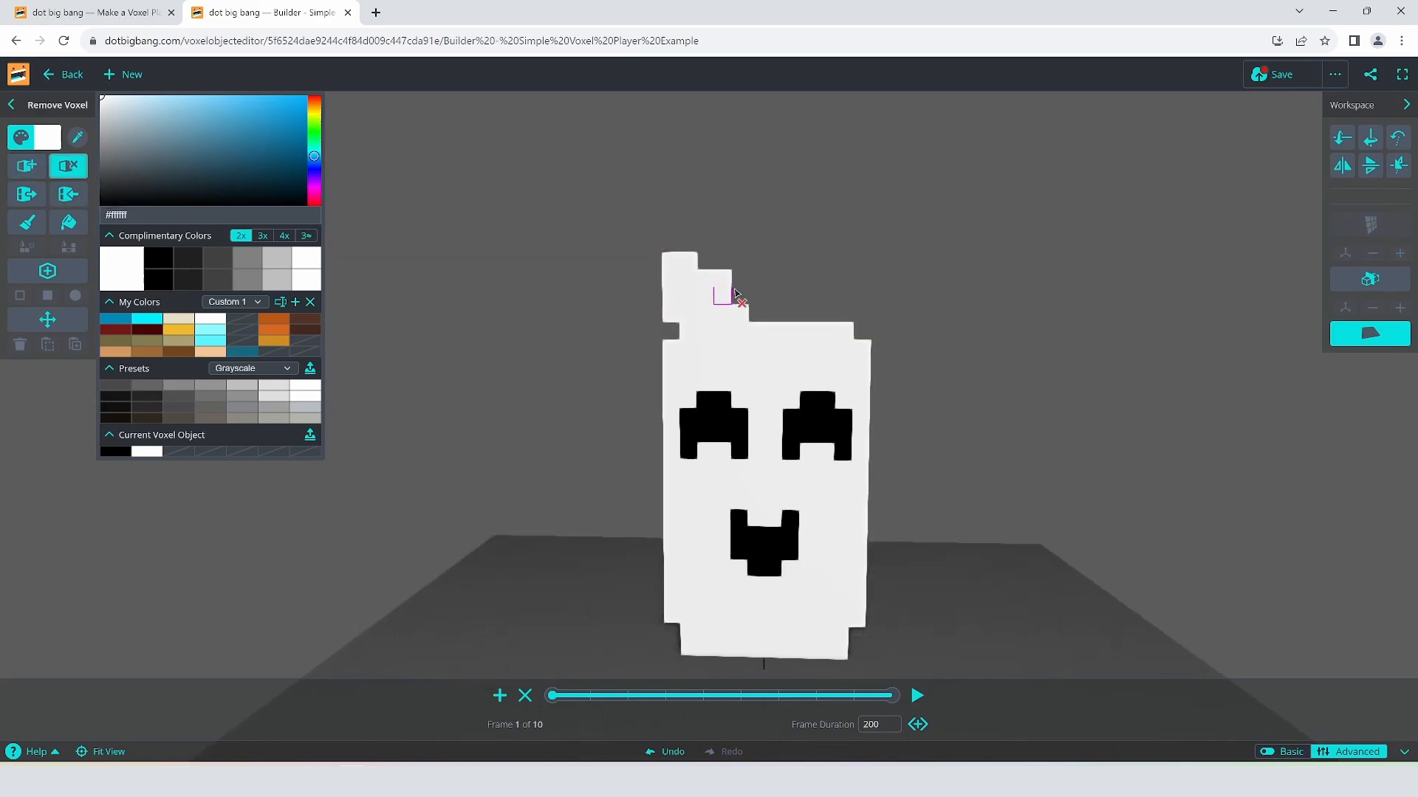
pyautogui.click(27, 165)
pyautogui.moveTo(840, 325)
pyautogui.mouseDown()
pyautogui.moveTo(858, 317)
pyautogui.moveTo(849, 269)
pyautogui.moveTo(809, 313)
pyautogui.moveTo(810, 295)
pyautogui.moveTo(855, 274)
pyautogui.mouseUp()
pyautogui.scroll(-5, 1019, 463)
pyautogui.scroll(5, 1018, 463)
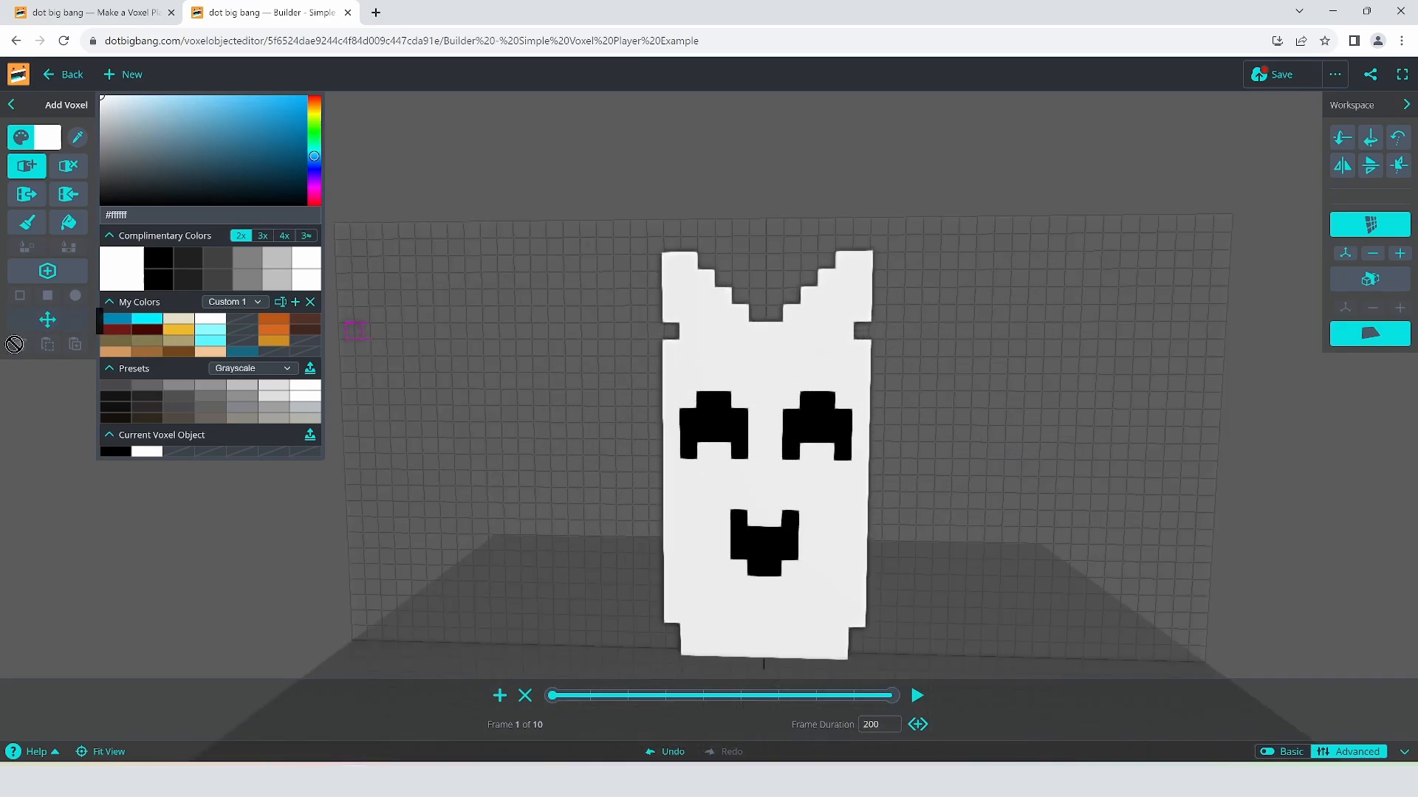
# Step: Select the ear voxels and paste them into animation frames 2 through 6
pyautogui.click(30, 325)
pyautogui.moveTo(585, 184); pyautogui.dragTo(970, 366)
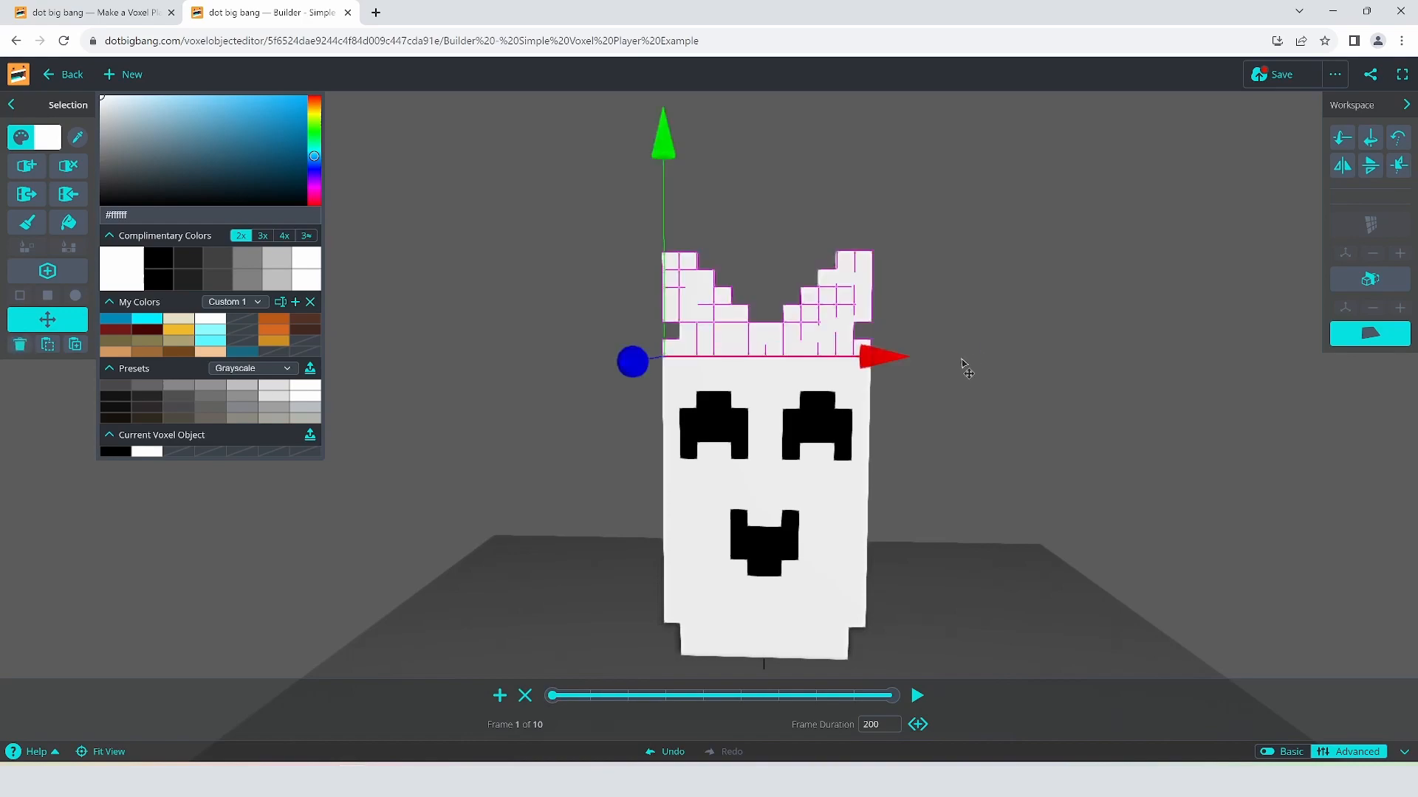
pyautogui.click(590, 694)
pyautogui.hotkey('ctrl', 'v')
pyautogui.click(627, 694)
pyautogui.hotkey('ctrl', 'v')
pyautogui.click(666, 694)
pyautogui.hotkey('ctrl', 'v')
pyautogui.click(703, 696)
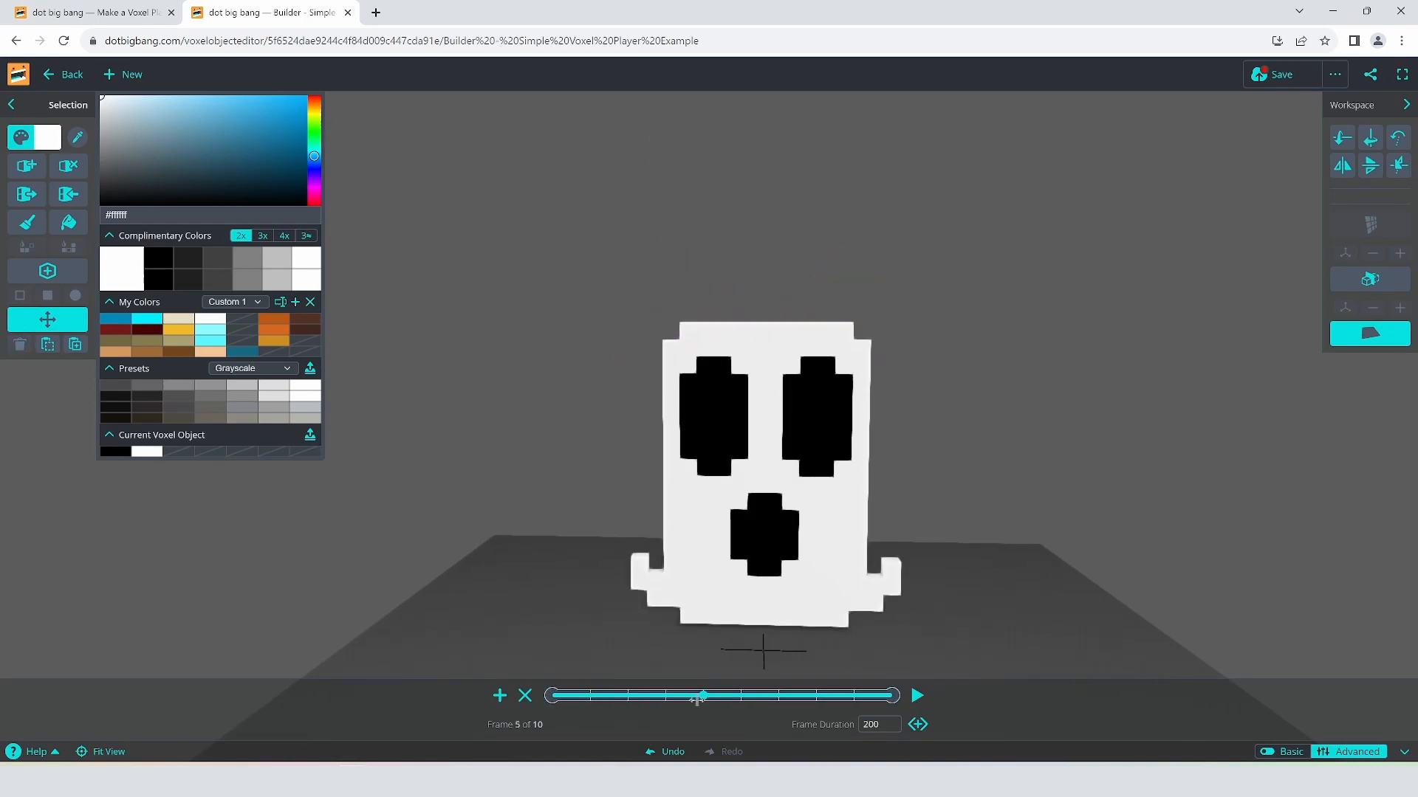
pyautogui.click(742, 696)
pyautogui.hotkey('ctrl', 'v')
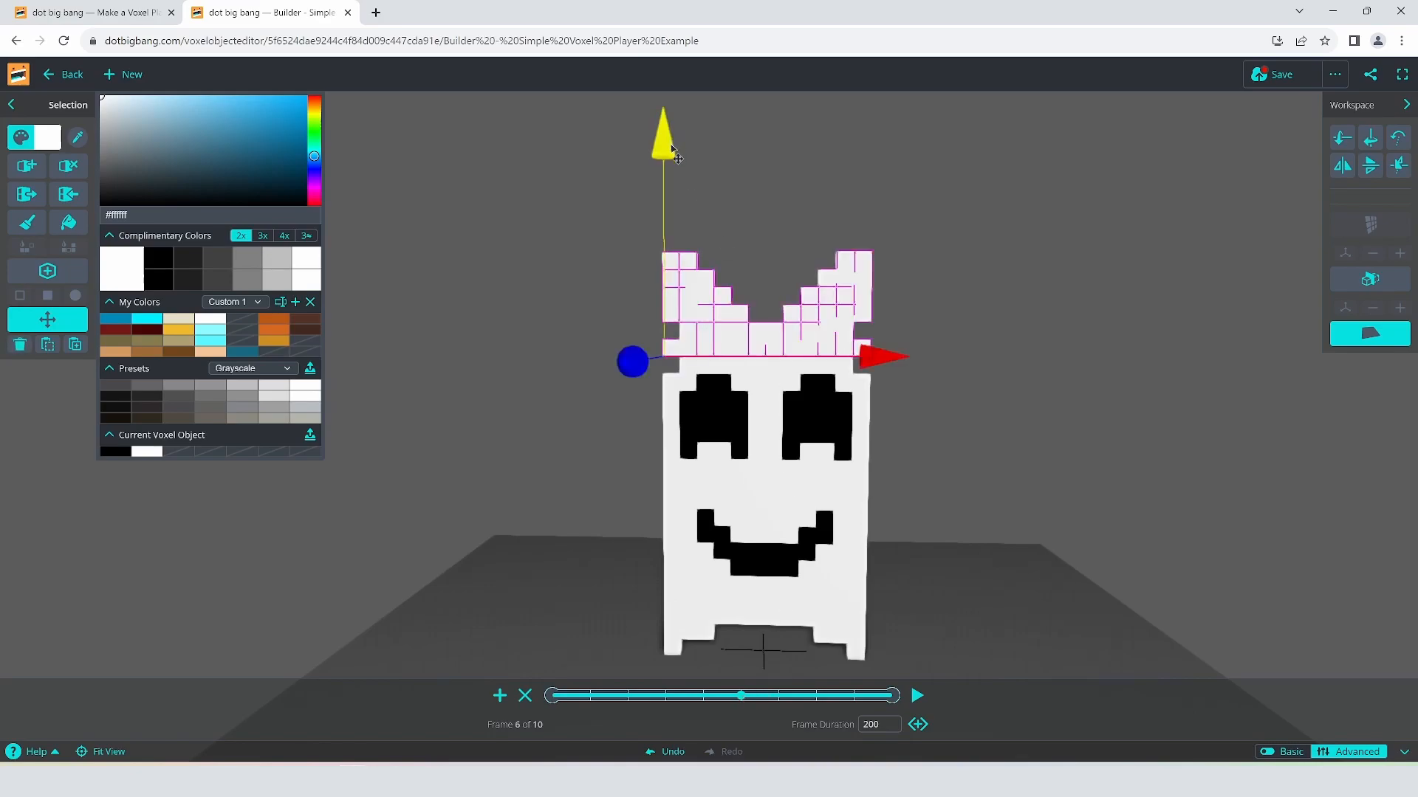
# Step: Lower the ears one voxel onto the head and refine their outer ear-tip shape
pyautogui.moveTo(672, 153); pyautogui.dragTo(665, 215)
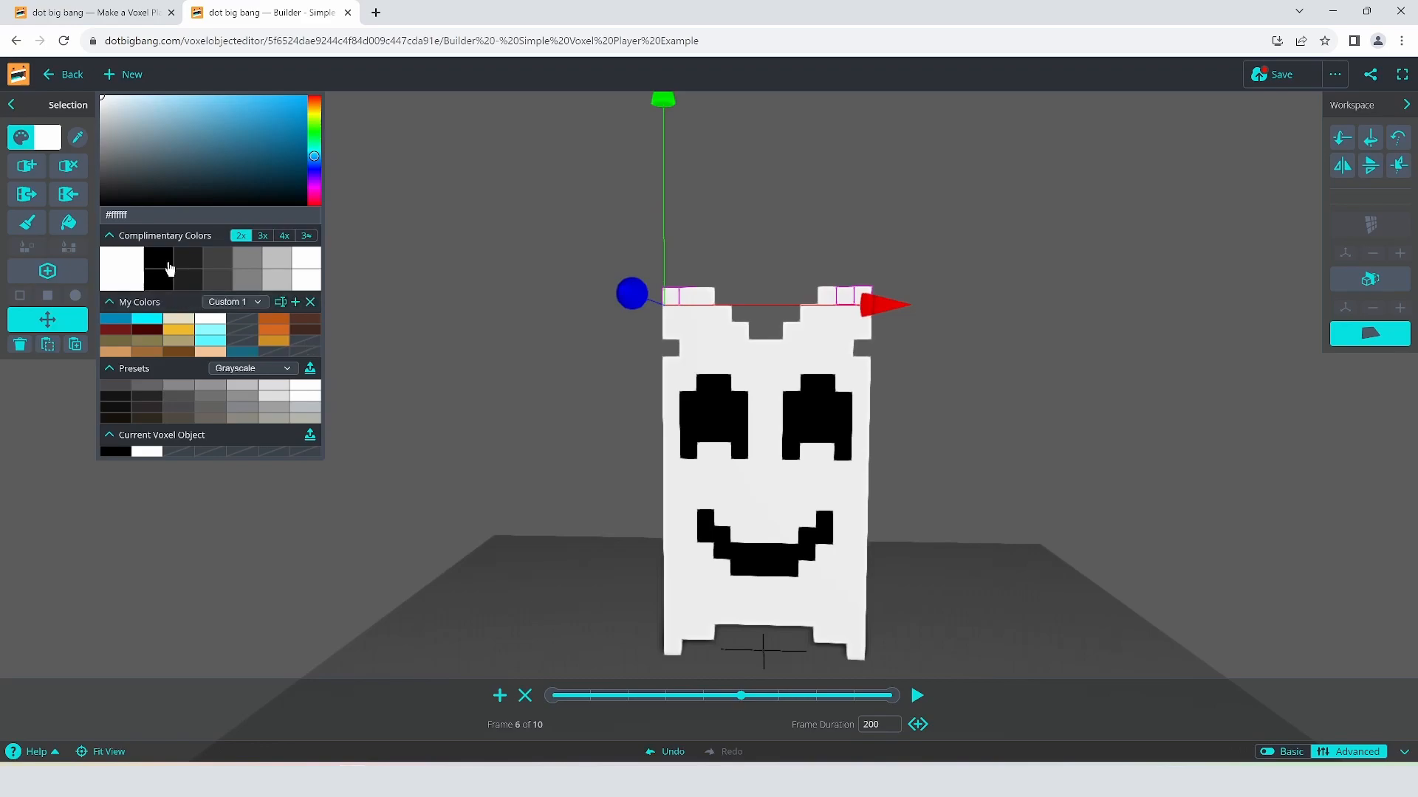
pyautogui.press('Delete')
pyautogui.click(864, 295)
pyautogui.press('Delete')
pyautogui.click(26, 166)
pyautogui.click(657, 316)
pyautogui.click(879, 319)
pyautogui.scroll(-3, 803, 488)
# Step: Paste the ears into frames 7 to 10, then deselect and preview frame 3
pyautogui.click(777, 696)
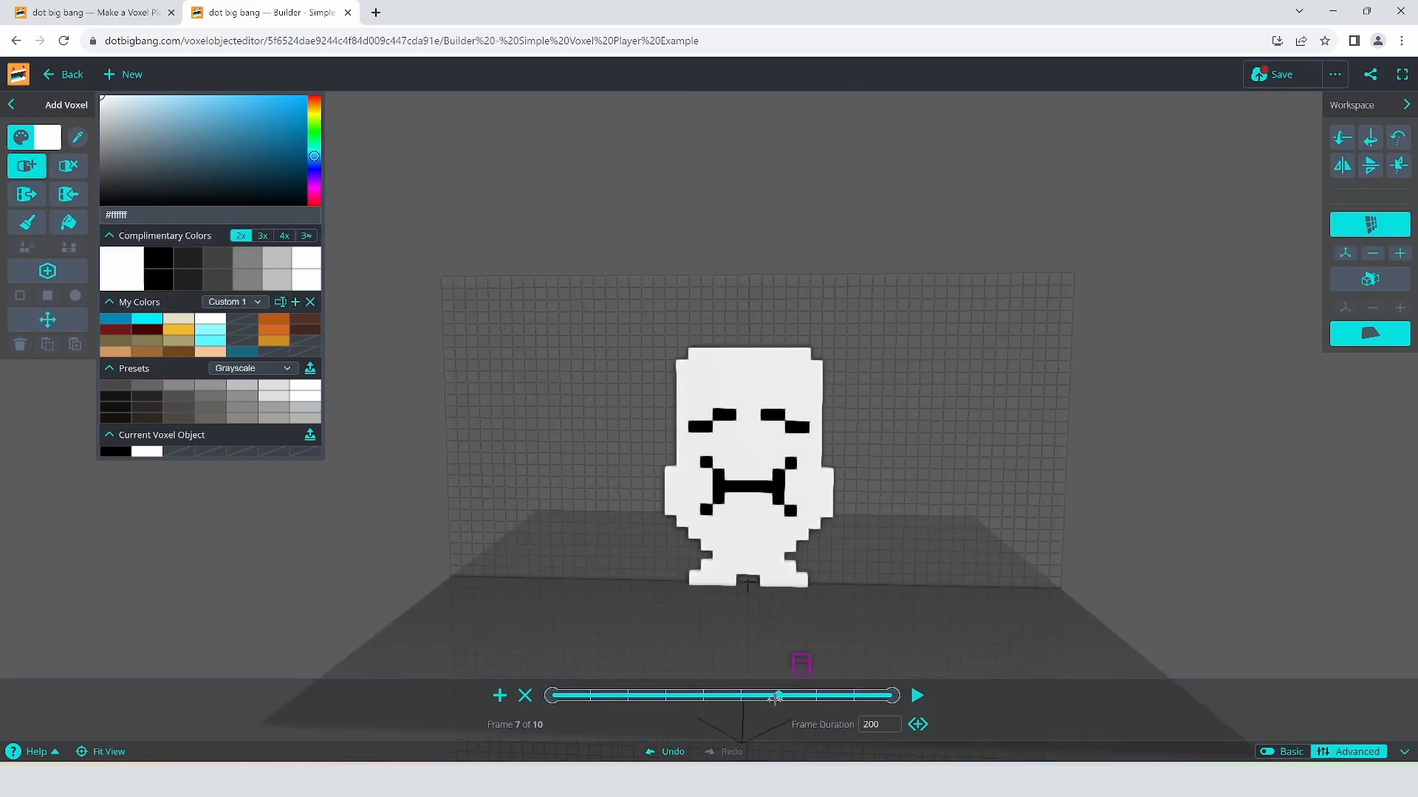
pyautogui.hotkey('ctrl', 'v')
pyautogui.click(816, 697)
pyautogui.hotkey('ctrl', 'v')
pyautogui.click(854, 697)
pyautogui.hotkey('ctrl', 'v')
pyautogui.click(892, 697)
pyautogui.hotkey('ctrl', 'v')
pyautogui.click(56, 321)
pyautogui.click(562, 241)
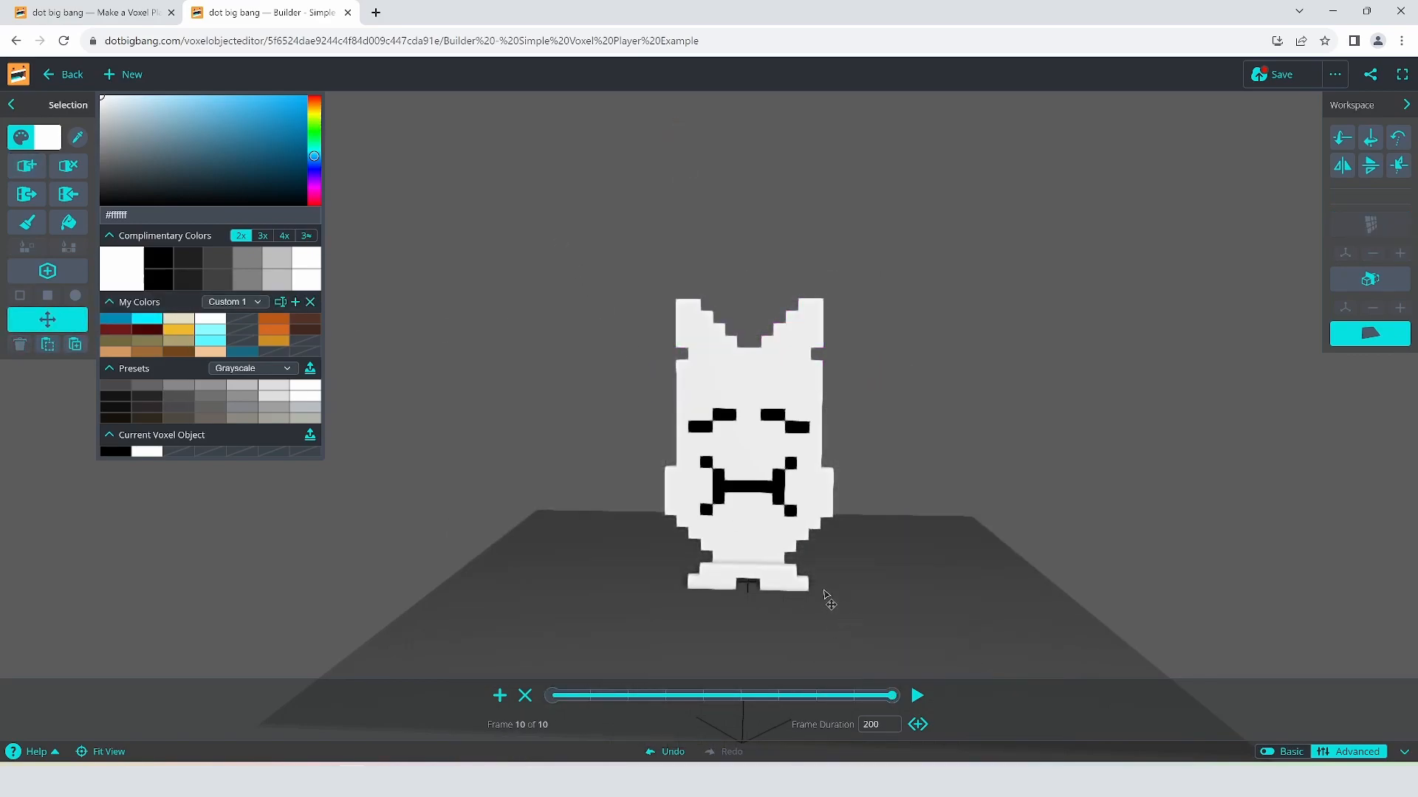
pyautogui.moveTo(892, 695); pyautogui.dragTo(552, 698)
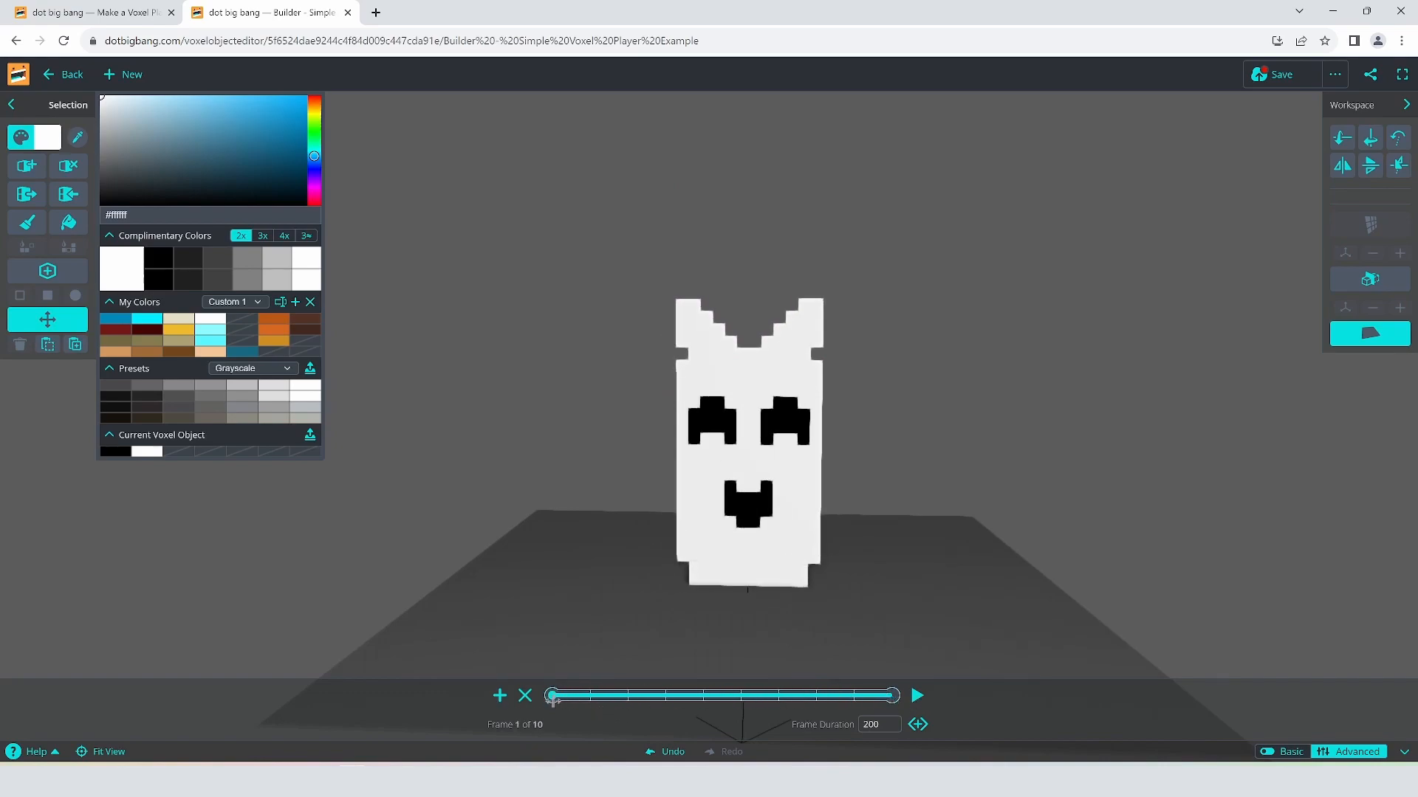
# Step: Scrub the timeline through frames 1, 2, 6 and 8 to check the eared ghost
pyautogui.moveTo(561, 698); pyautogui.dragTo(604, 697)
pyautogui.moveTo(583, 695); pyautogui.dragTo(549, 701)
pyautogui.moveTo(552, 697); pyautogui.dragTo(714, 699)
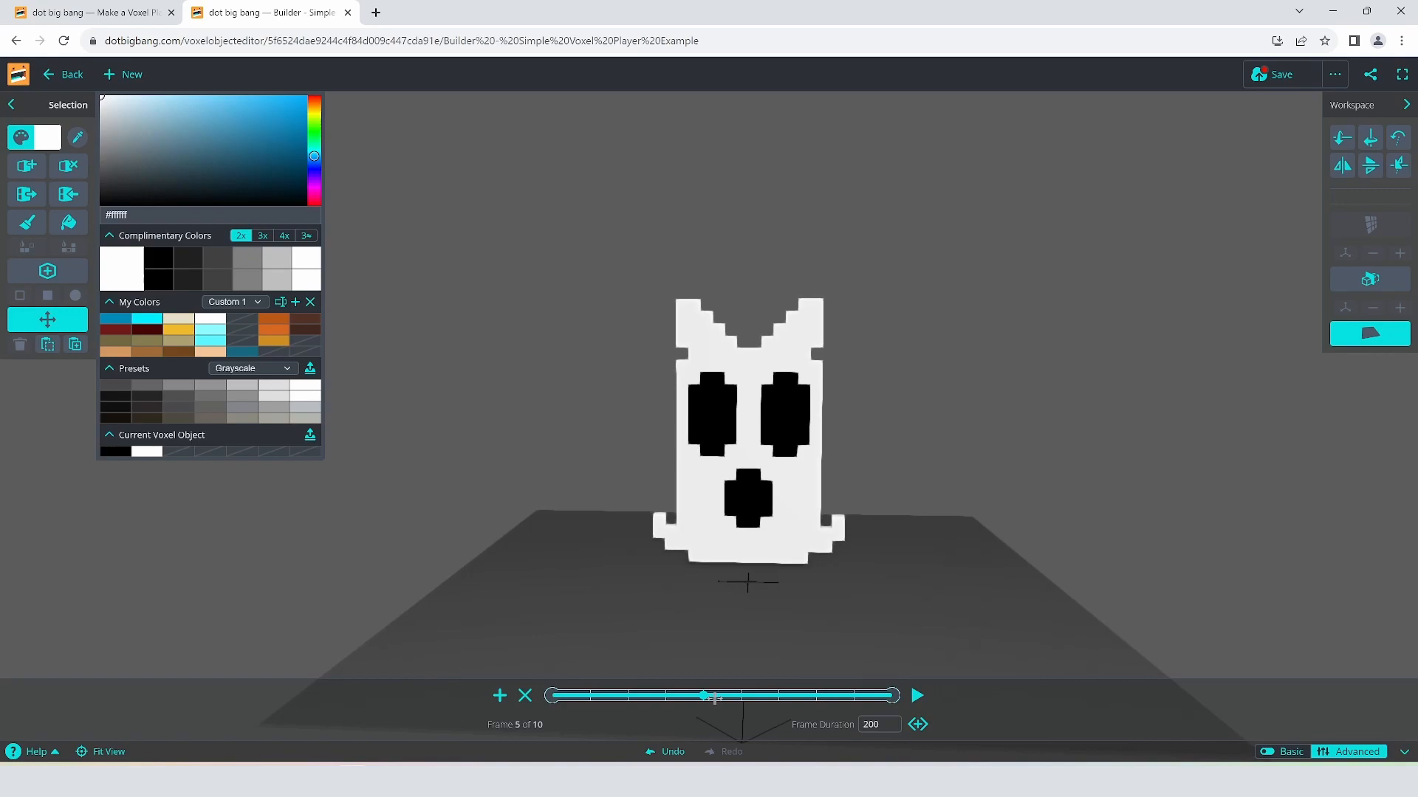
pyautogui.moveTo(714, 698); pyautogui.dragTo(768, 699)
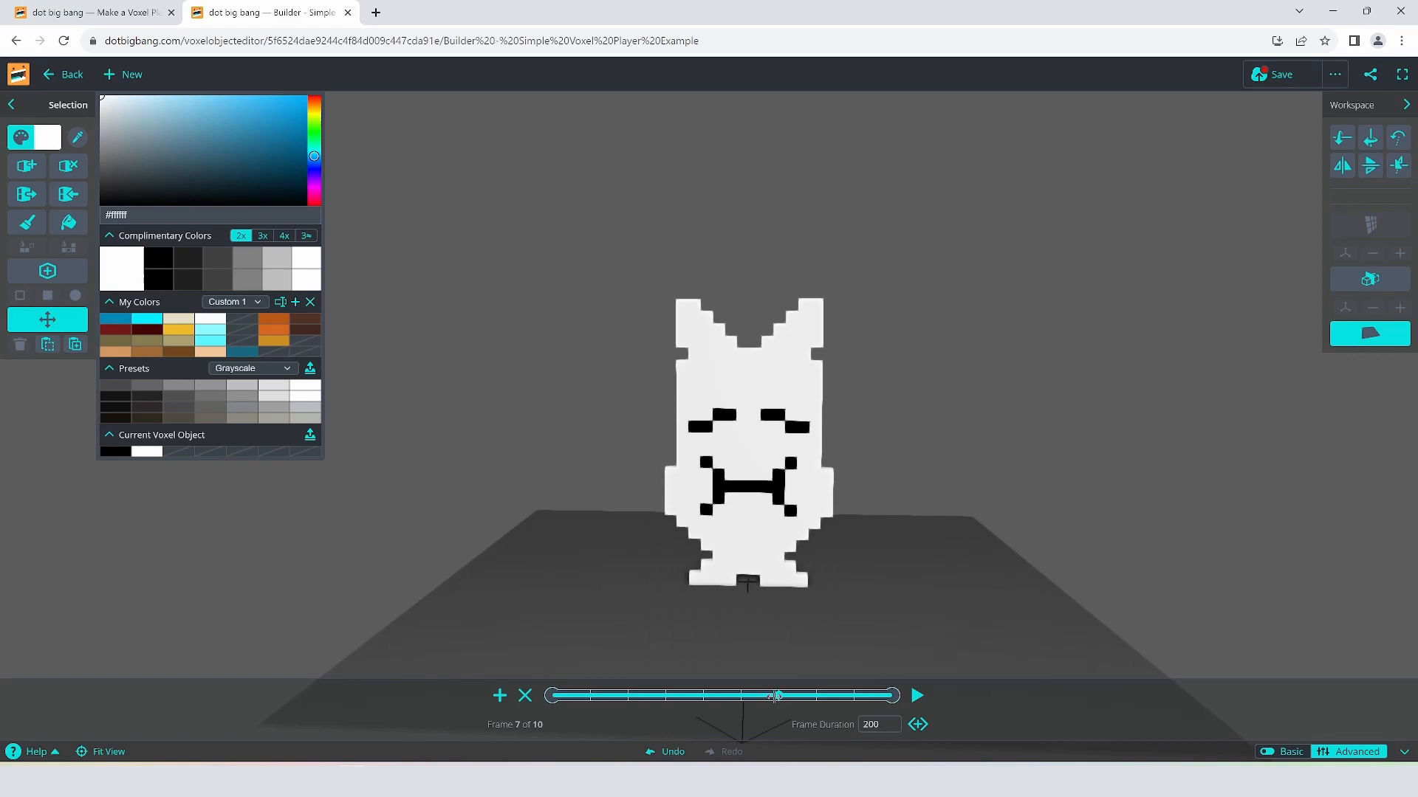
pyautogui.moveTo(777, 696); pyautogui.dragTo(886, 695)
# Step: Rename the object to 'Builder - Simple Voxel Player with Ears', save it, and return to the game
pyautogui.click(1335, 74)
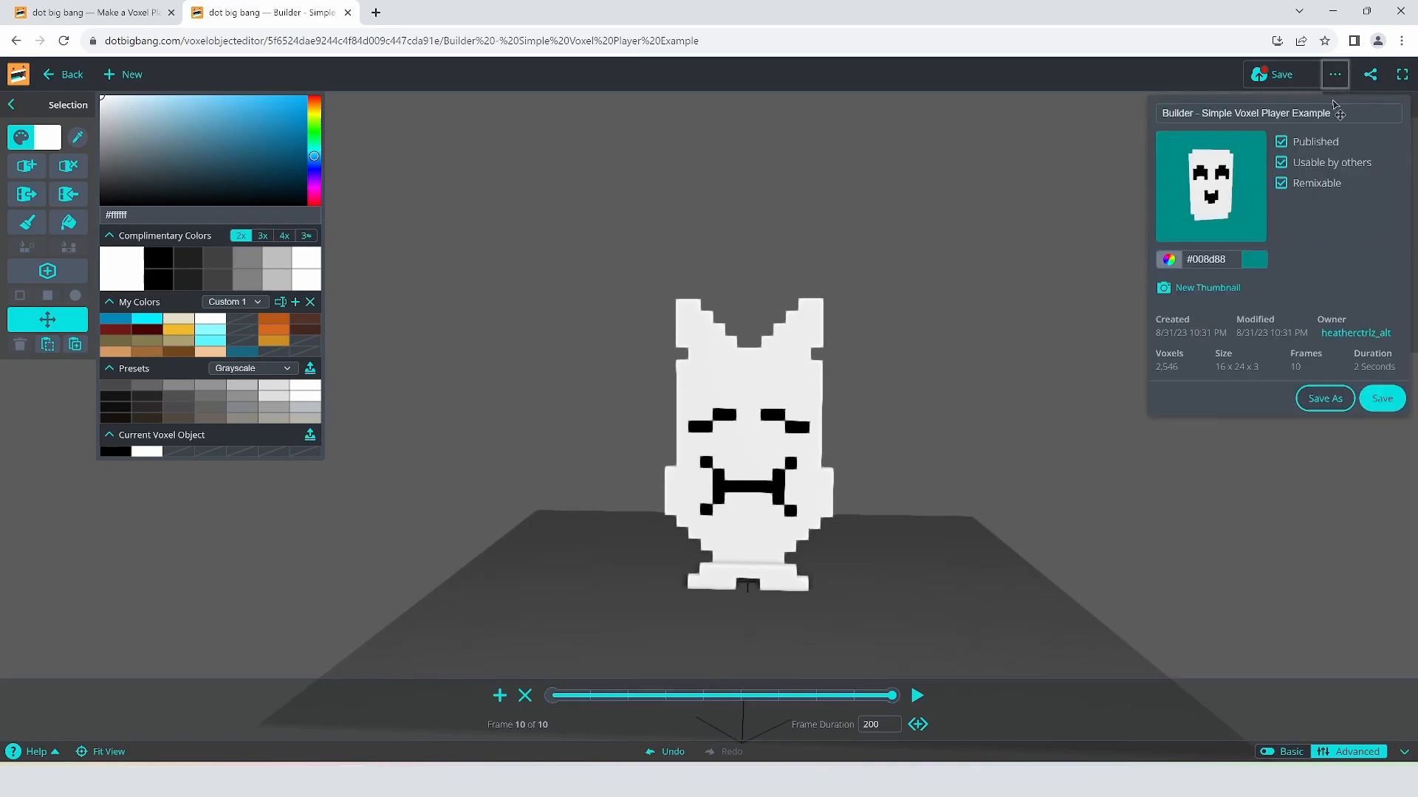
pyautogui.click(1352, 111)
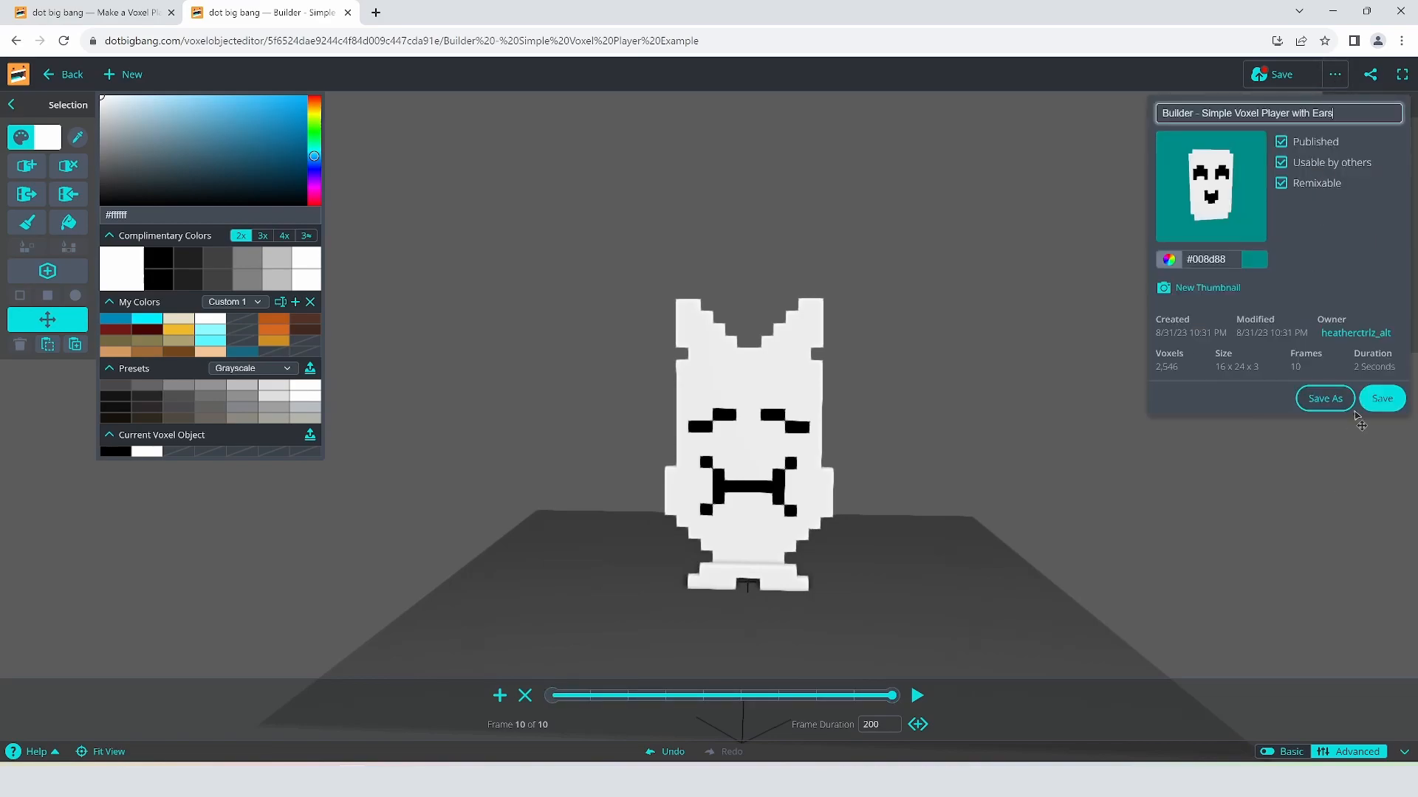
pyautogui.click(1382, 400)
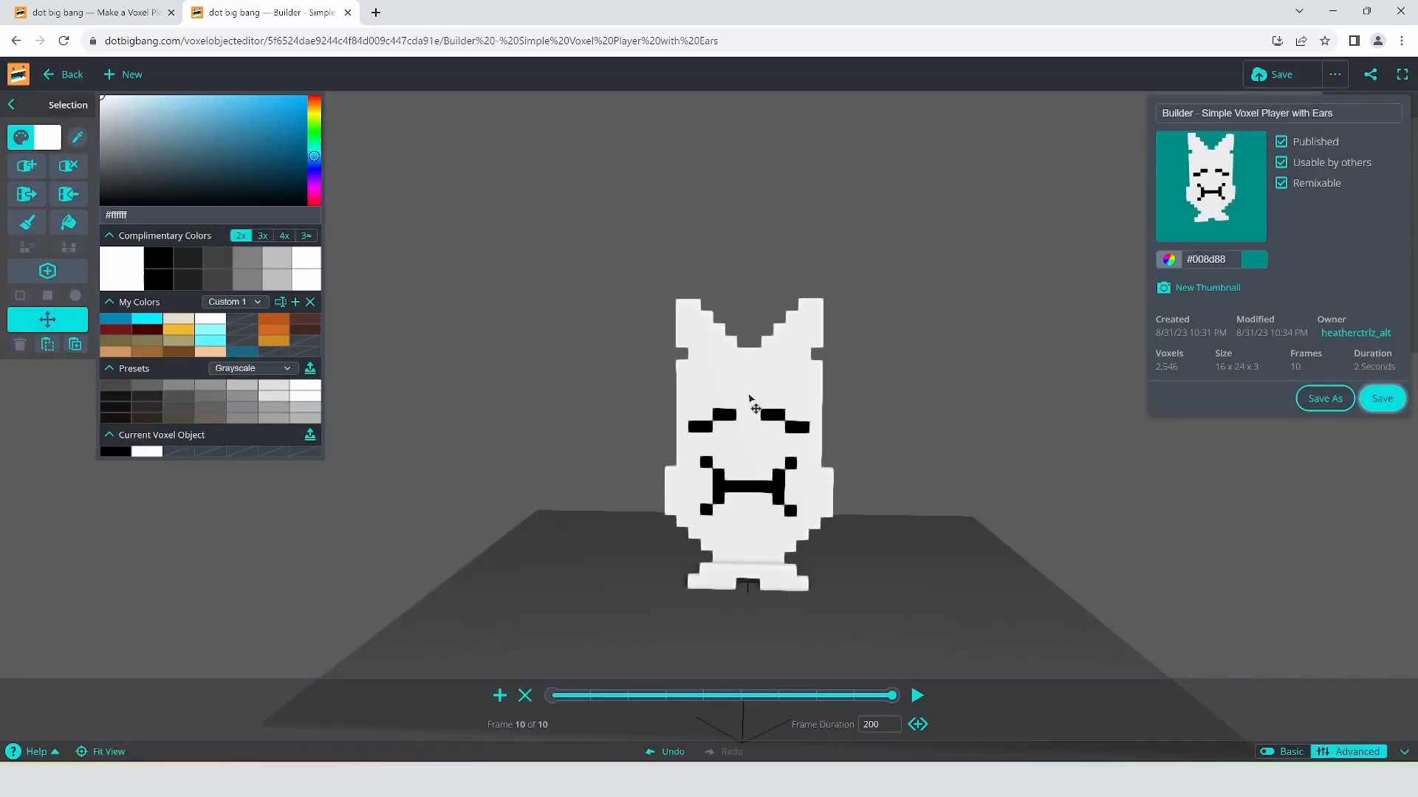
pyautogui.click(102, 13)
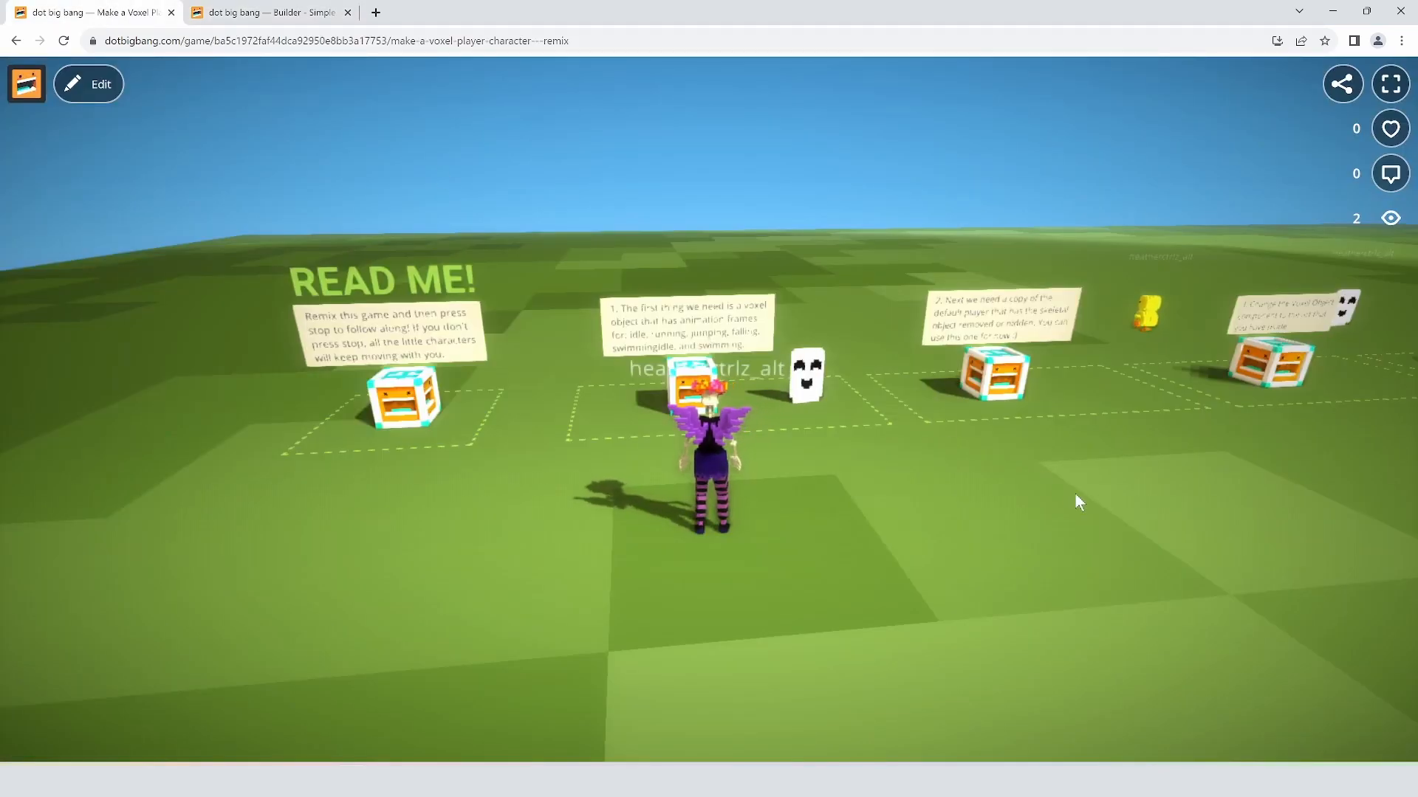
pyautogui.moveTo(1030, 465)
pyautogui.mouseDown()
pyautogui.moveTo(1105, 486)
pyautogui.moveTo(1056, 474)
pyautogui.mouseUp()
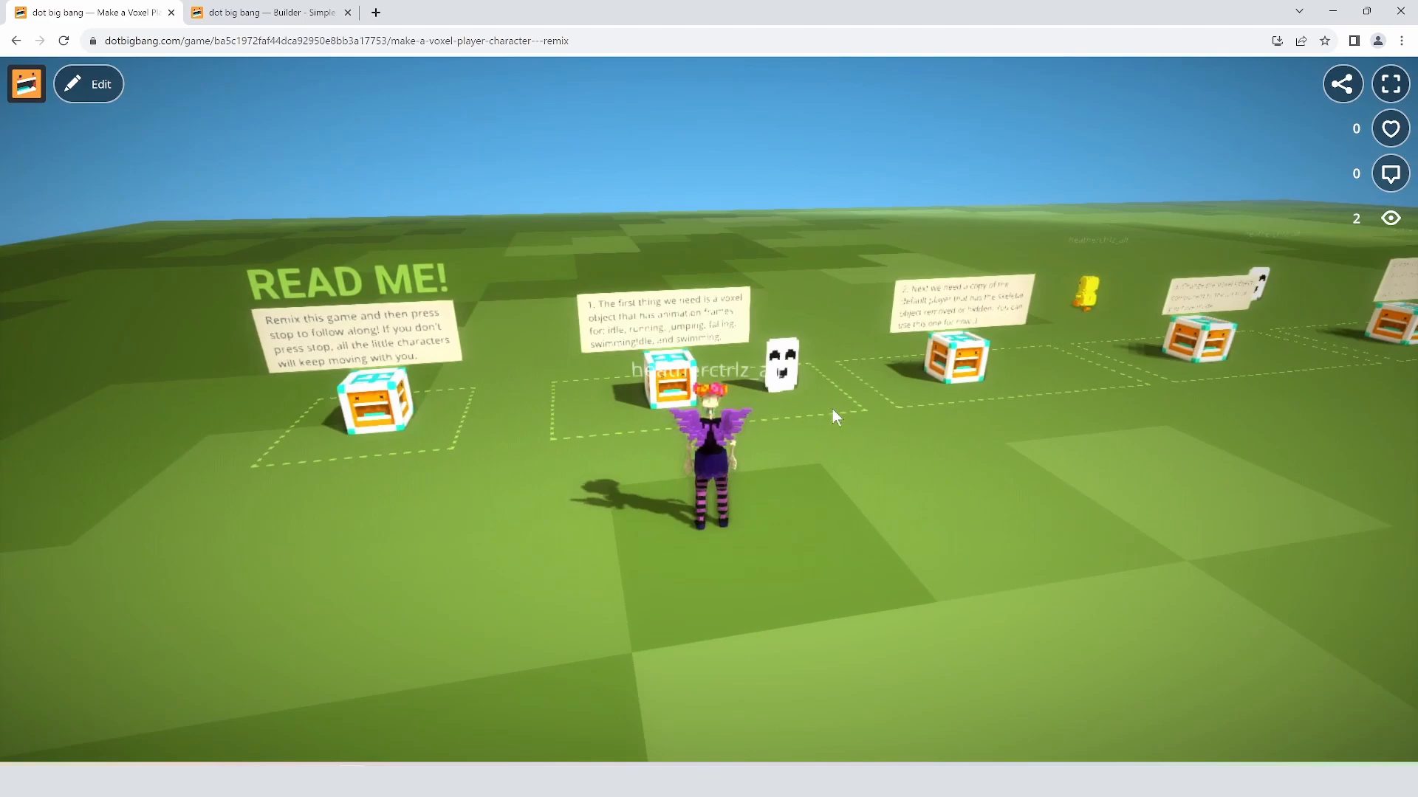
pyautogui.press('a')
pyautogui.moveTo(459, 378); pyautogui.dragTo(445, 336)
pyautogui.press('w')
pyautogui.press('w')
pyautogui.press('d')
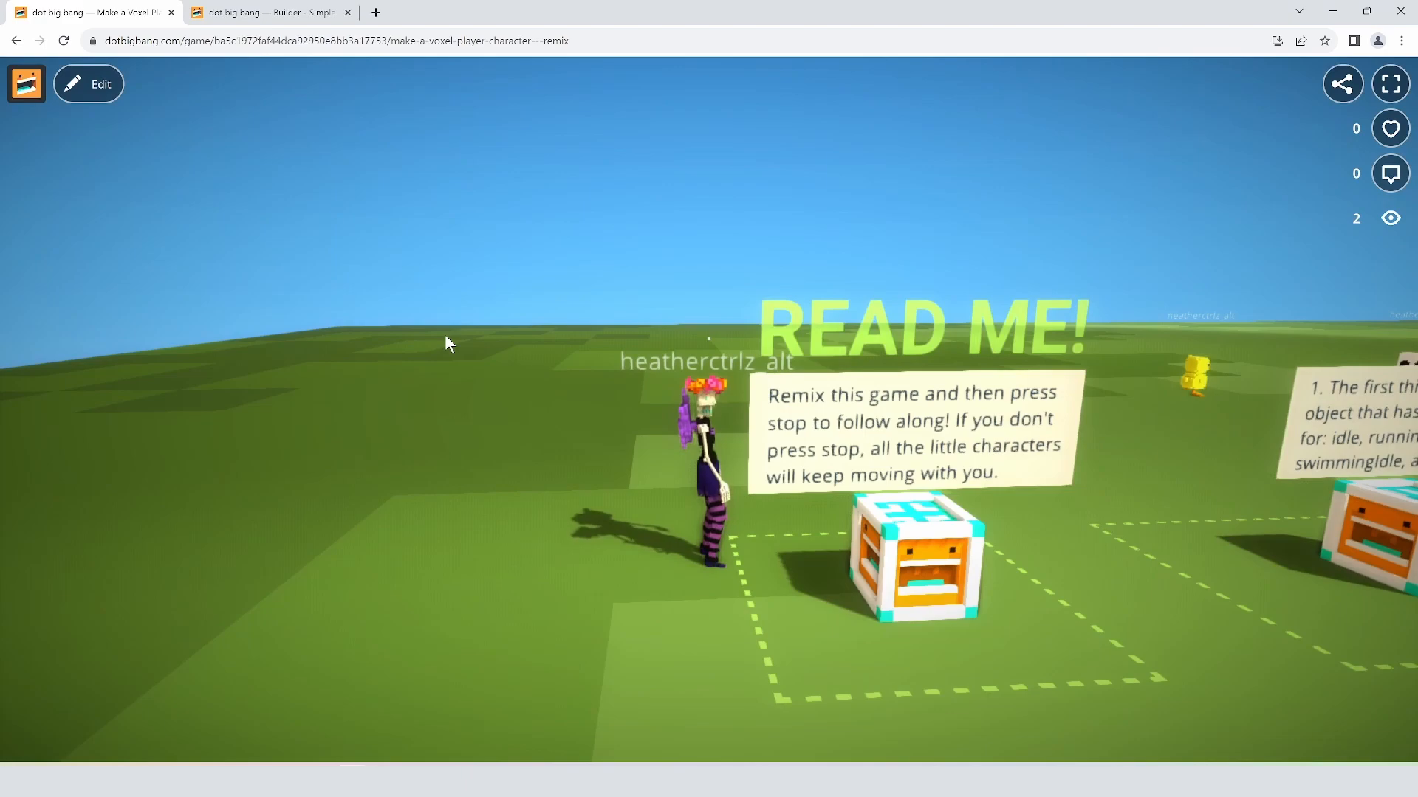
pyautogui.moveTo(444, 329); pyautogui.dragTo(642, 360)
pyautogui.press('d')
pyautogui.press('space')
pyautogui.press('space')
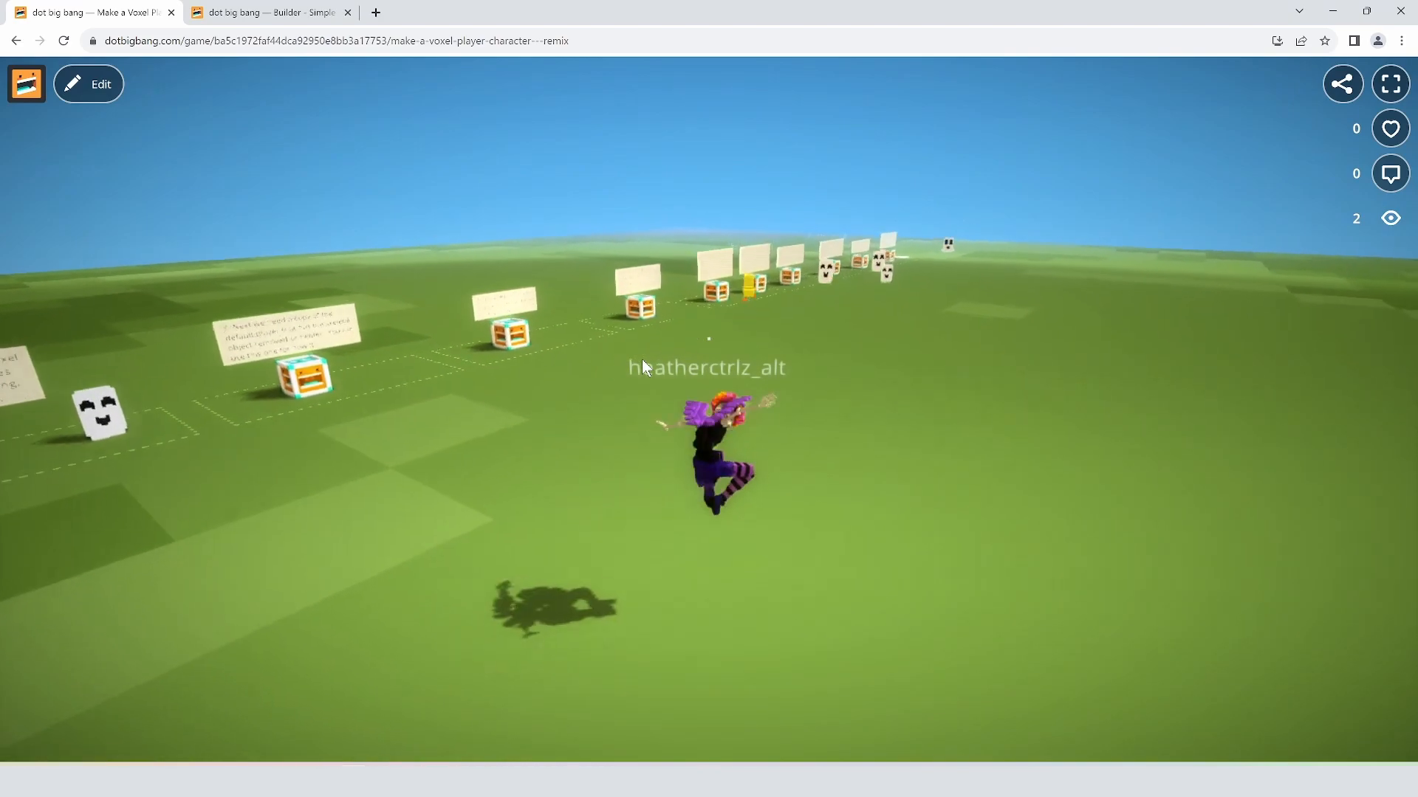
pyautogui.press('space')
pyautogui.press('space')
pyautogui.press('a')
pyautogui.press('s')
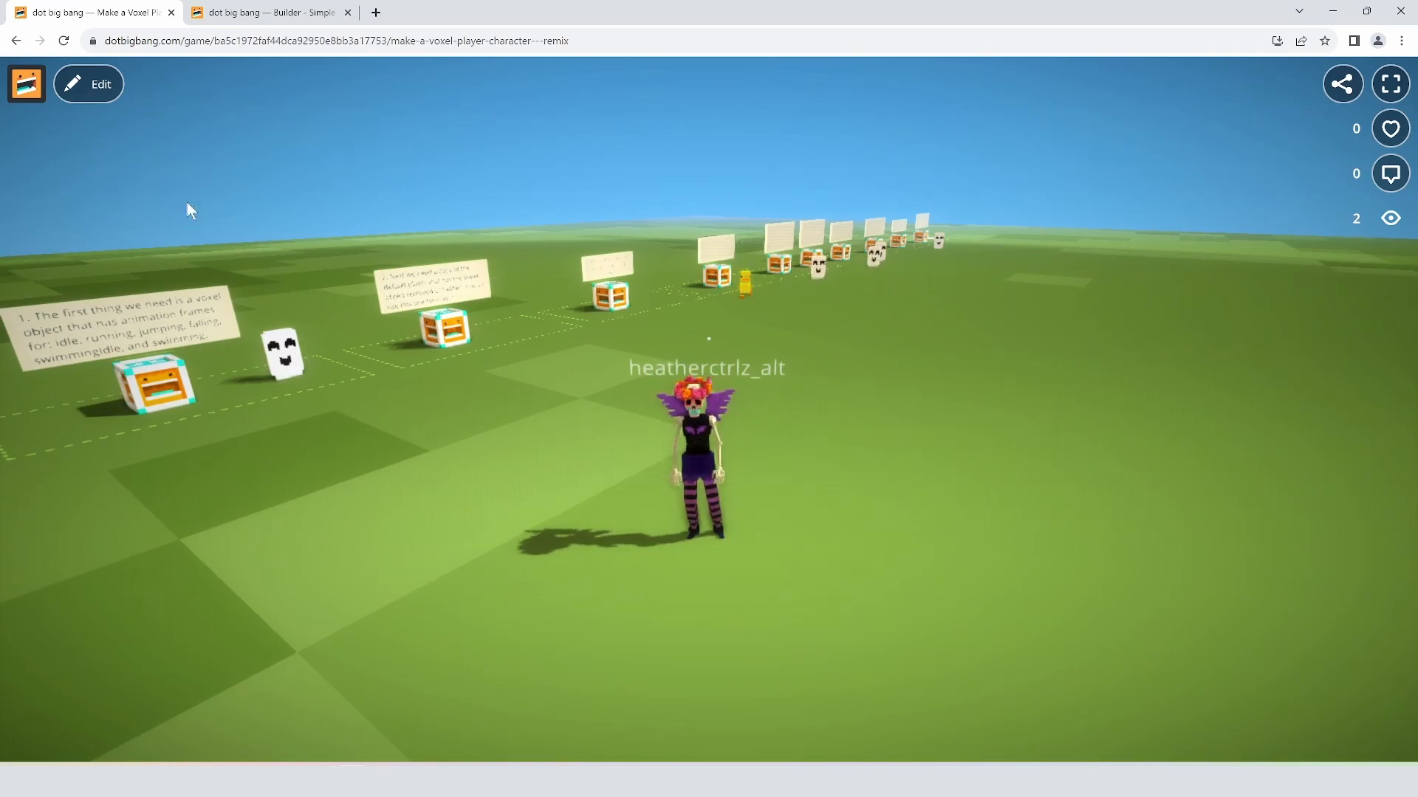
# Step: In edit mode, drag the eared ghost from Voxel Objects into the scene beside the original ghost
pyautogui.click(95, 85)
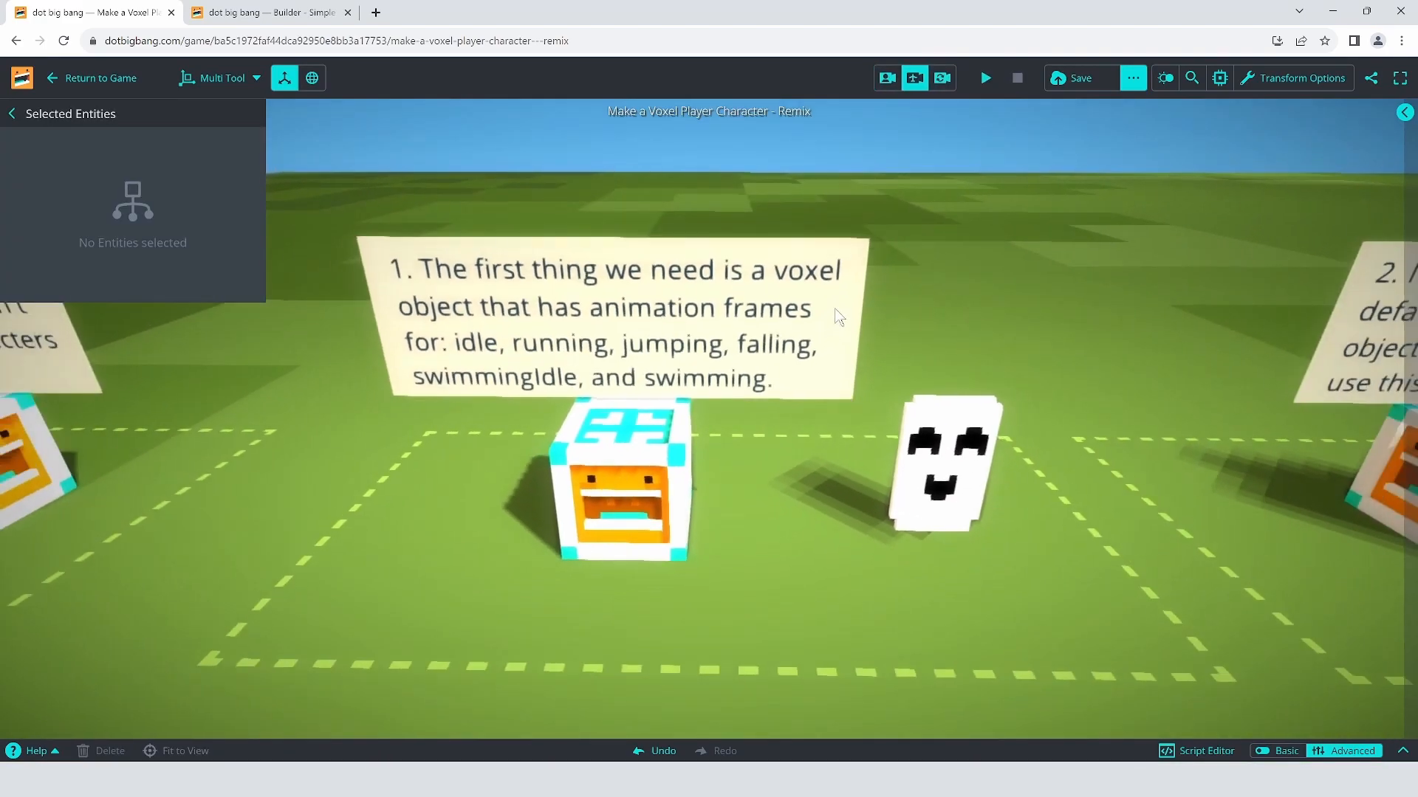
pyautogui.scroll(2, 835, 313)
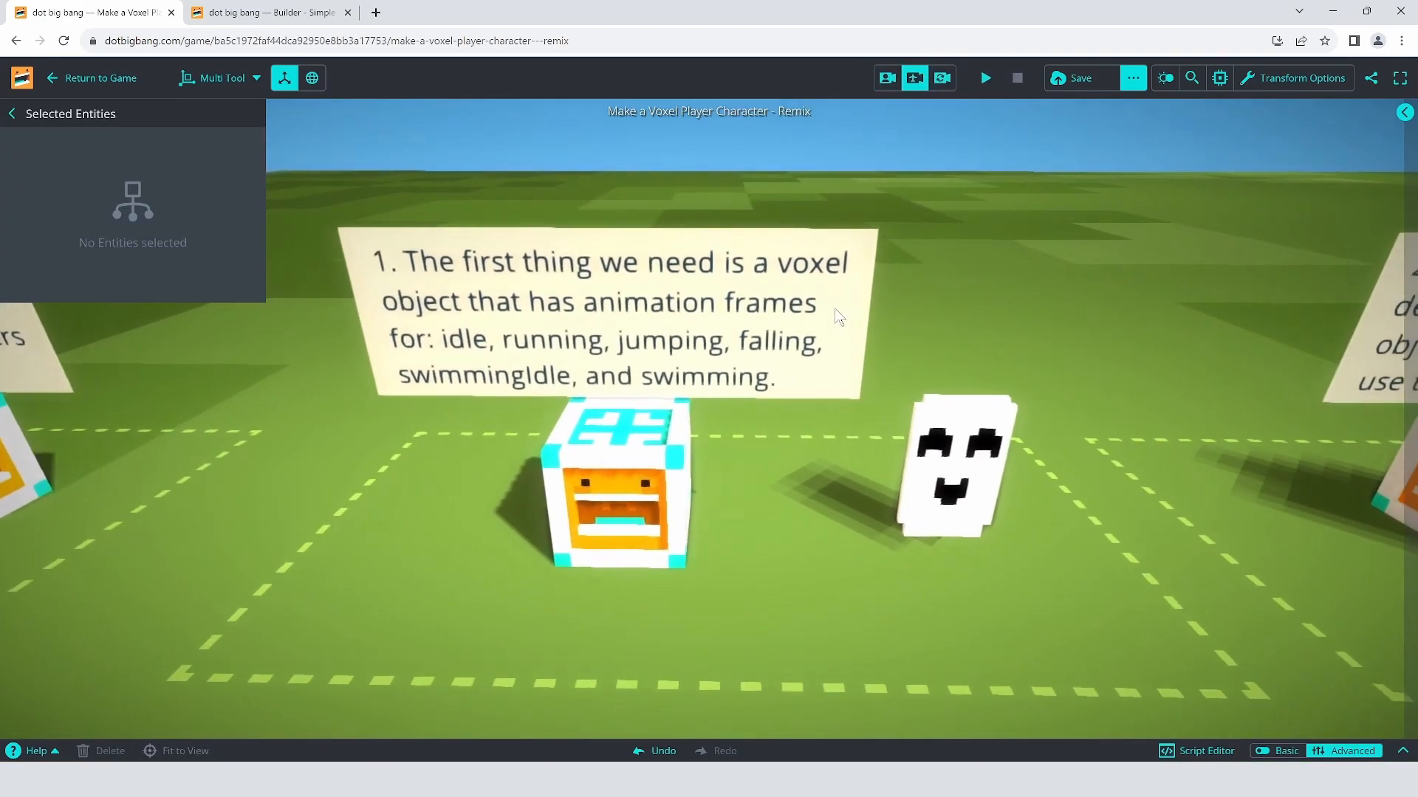
pyautogui.click(979, 516)
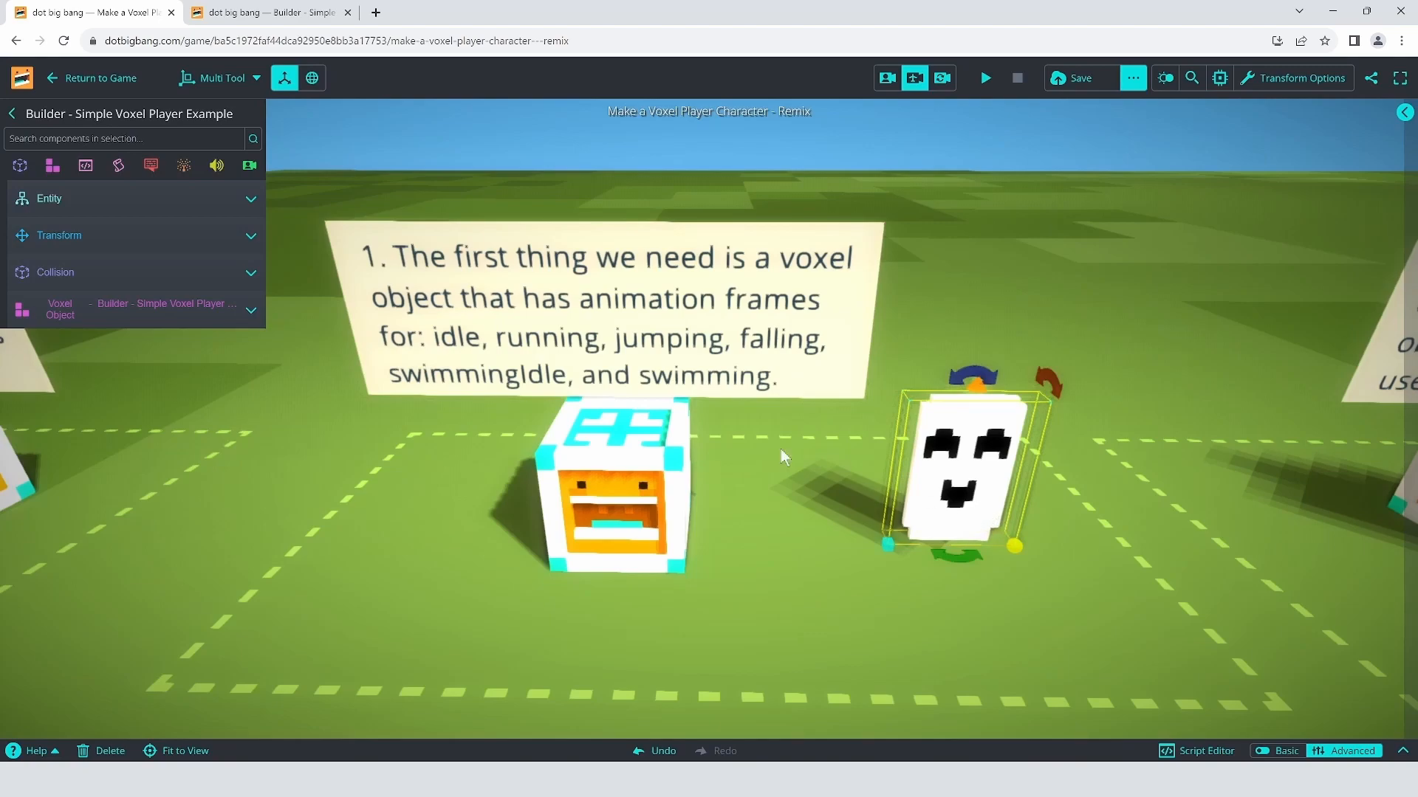
pyautogui.click(1402, 751)
pyautogui.moveTo(26, 691); pyautogui.dragTo(1064, 530)
pyautogui.press('d')
pyautogui.moveTo(870, 550); pyautogui.dragTo(946, 512, button='right')
pyautogui.press('d')
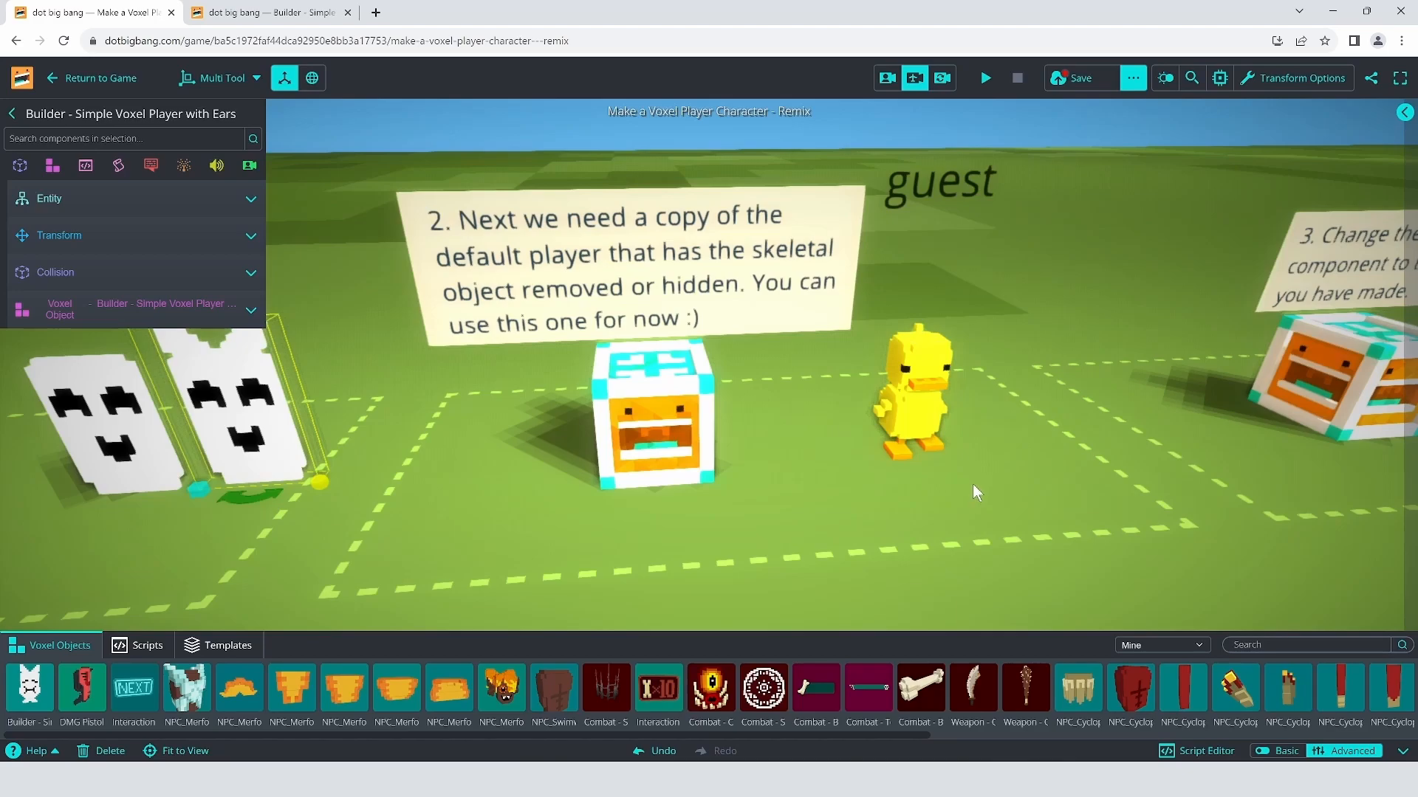
# Step: Select the duck player and duplicate it
pyautogui.moveTo(946, 444); pyautogui.dragTo(1027, 476, button='right')
pyautogui.press('s')
pyautogui.click(721, 352)
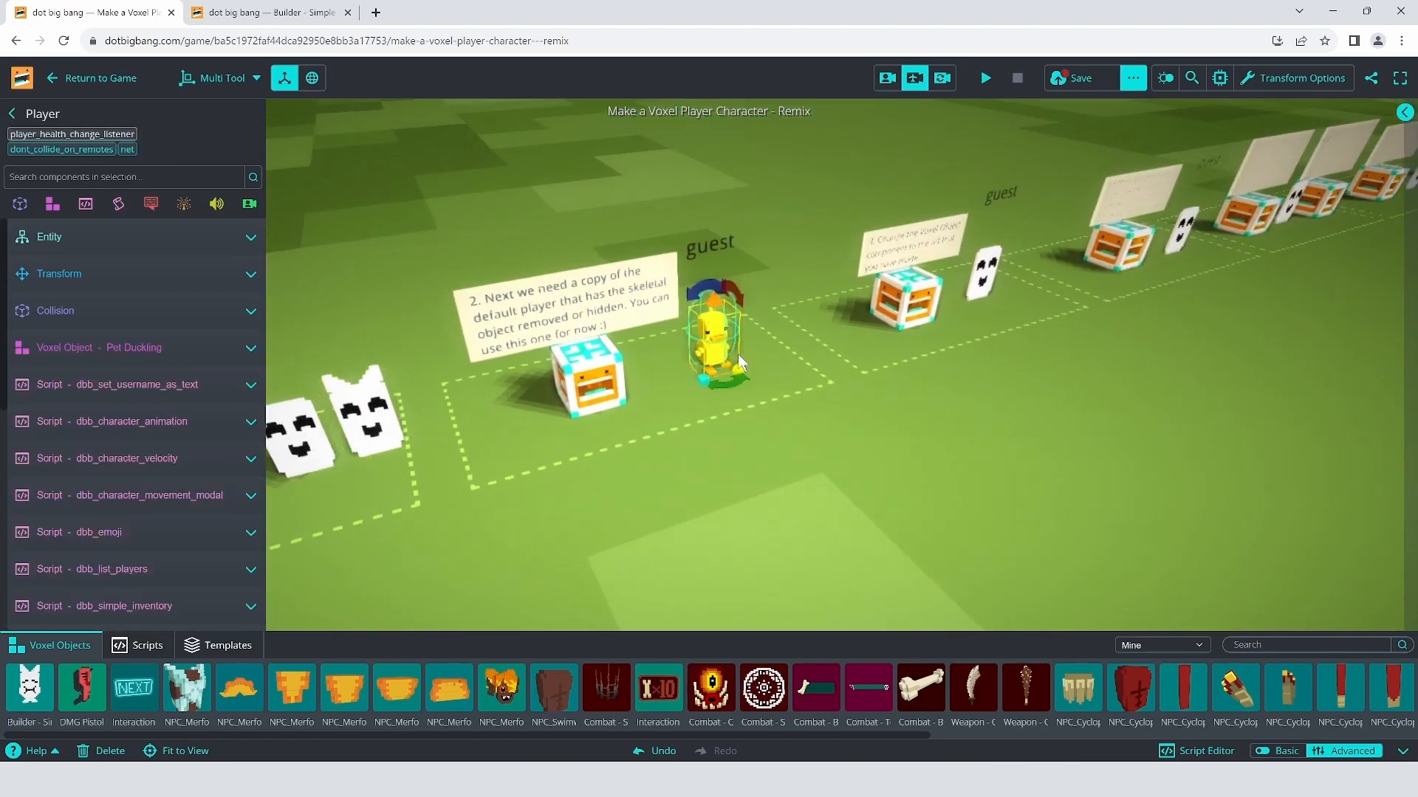
pyautogui.hotkey('ctrl', 'd')
pyautogui.moveTo(720, 347); pyautogui.dragTo(801, 434)
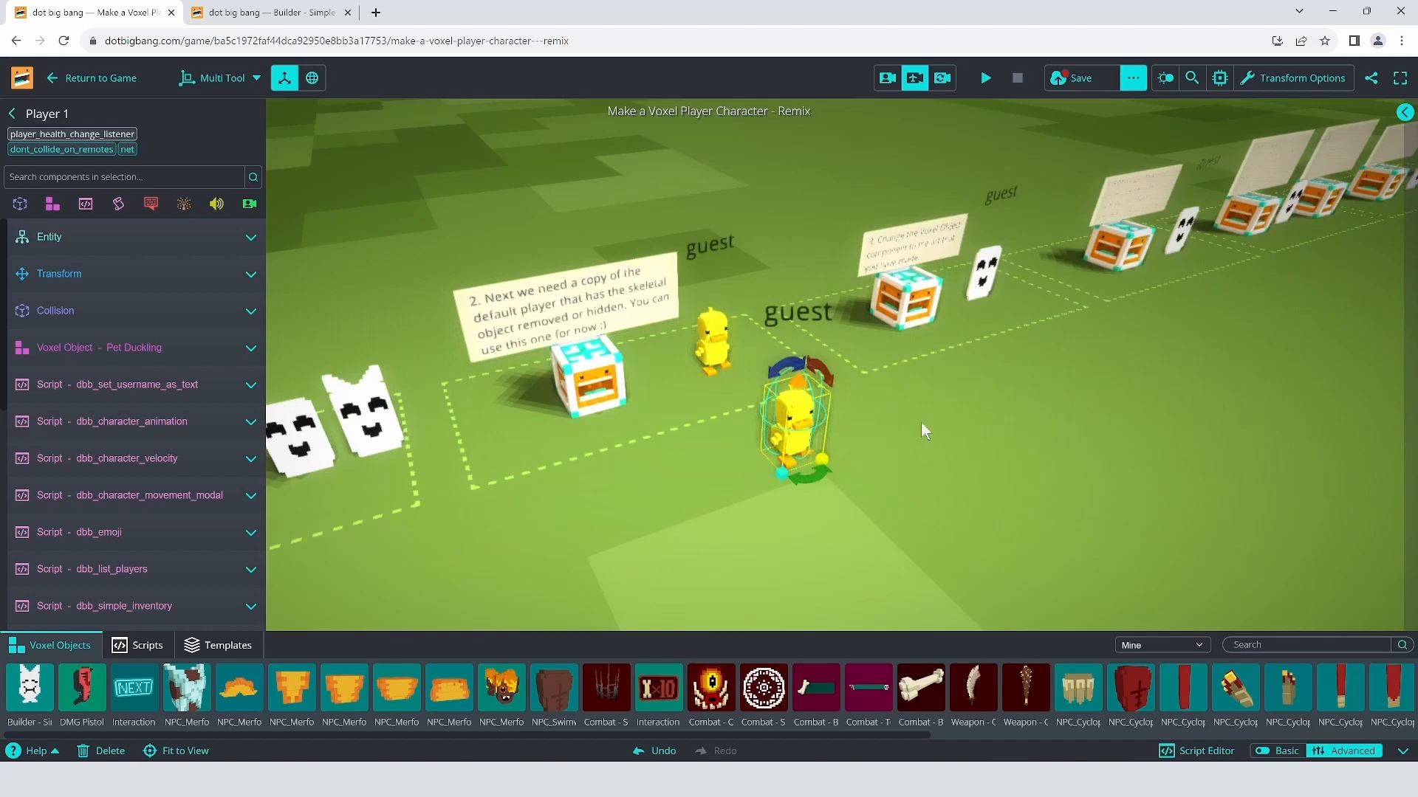
# Step: Move the duck copy, Player 1, into the third station
pyautogui.moveTo(1063, 458); pyautogui.dragTo(747, 469, button='right')
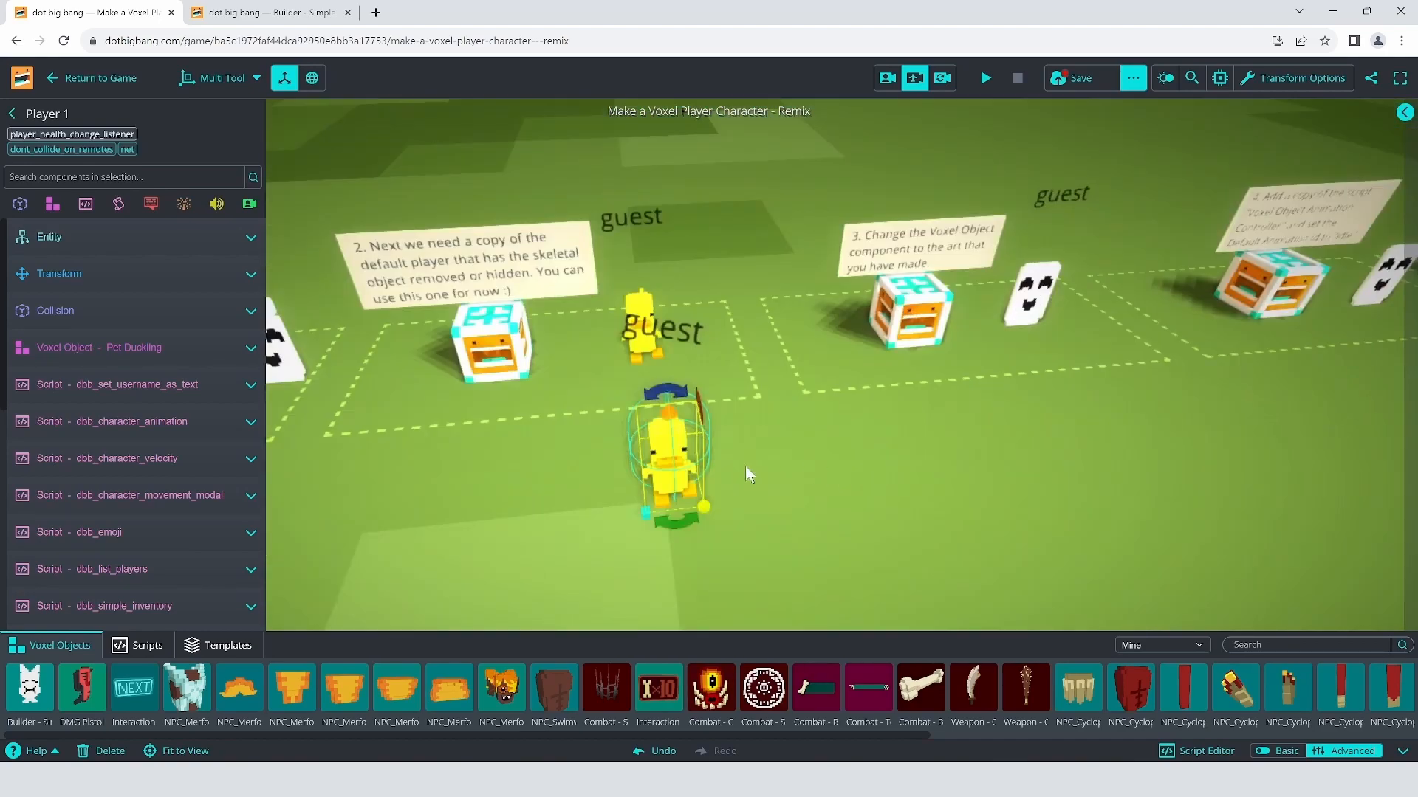
pyautogui.moveTo(672, 475); pyautogui.dragTo(1186, 435)
pyautogui.moveTo(1186, 435); pyautogui.dragTo(838, 336, button='right')
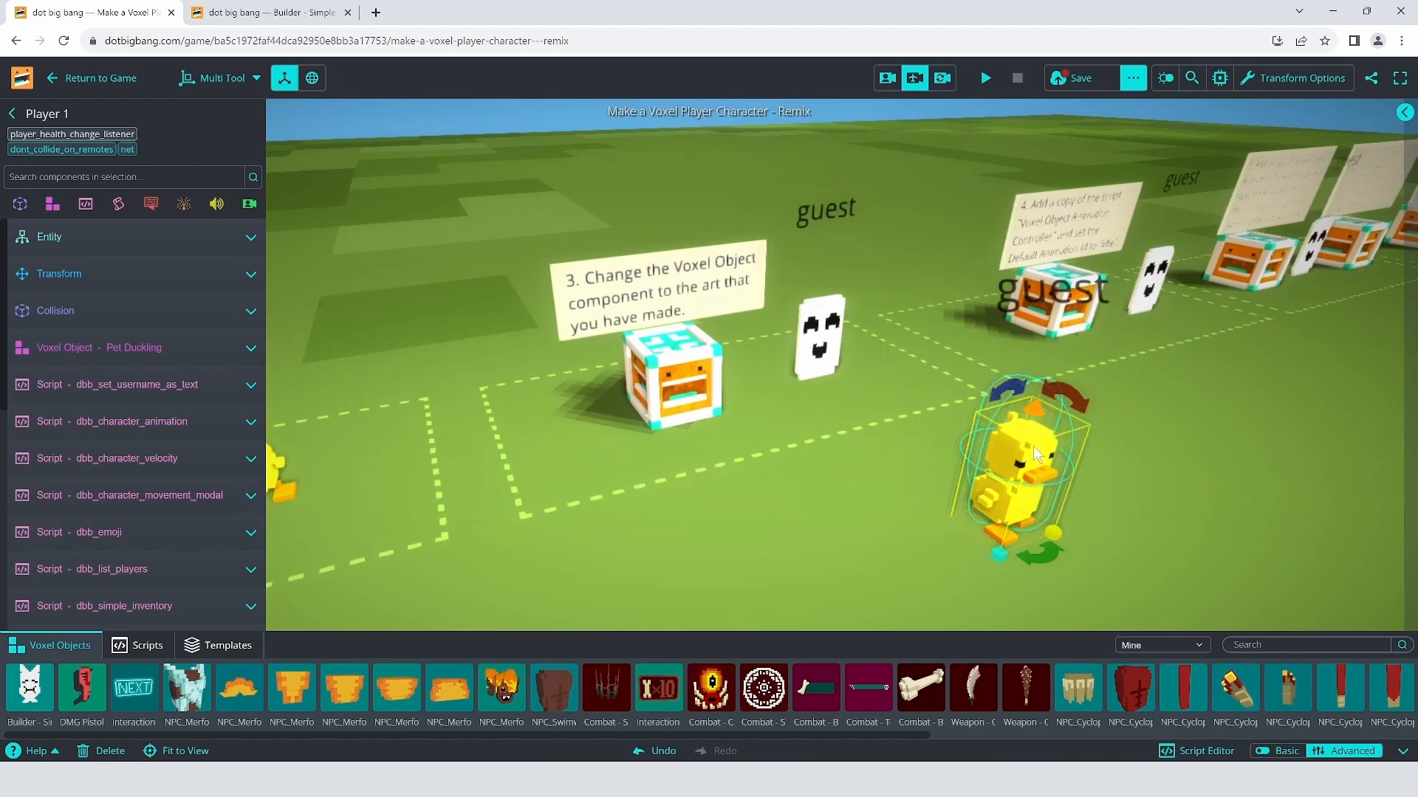
pyautogui.scroll(-3, 1038, 378)
pyautogui.scroll(3, 1036, 371)
pyautogui.moveTo(1036, 372); pyautogui.dragTo(966, 393, button='right')
pyautogui.scroll(-4, 966, 392)
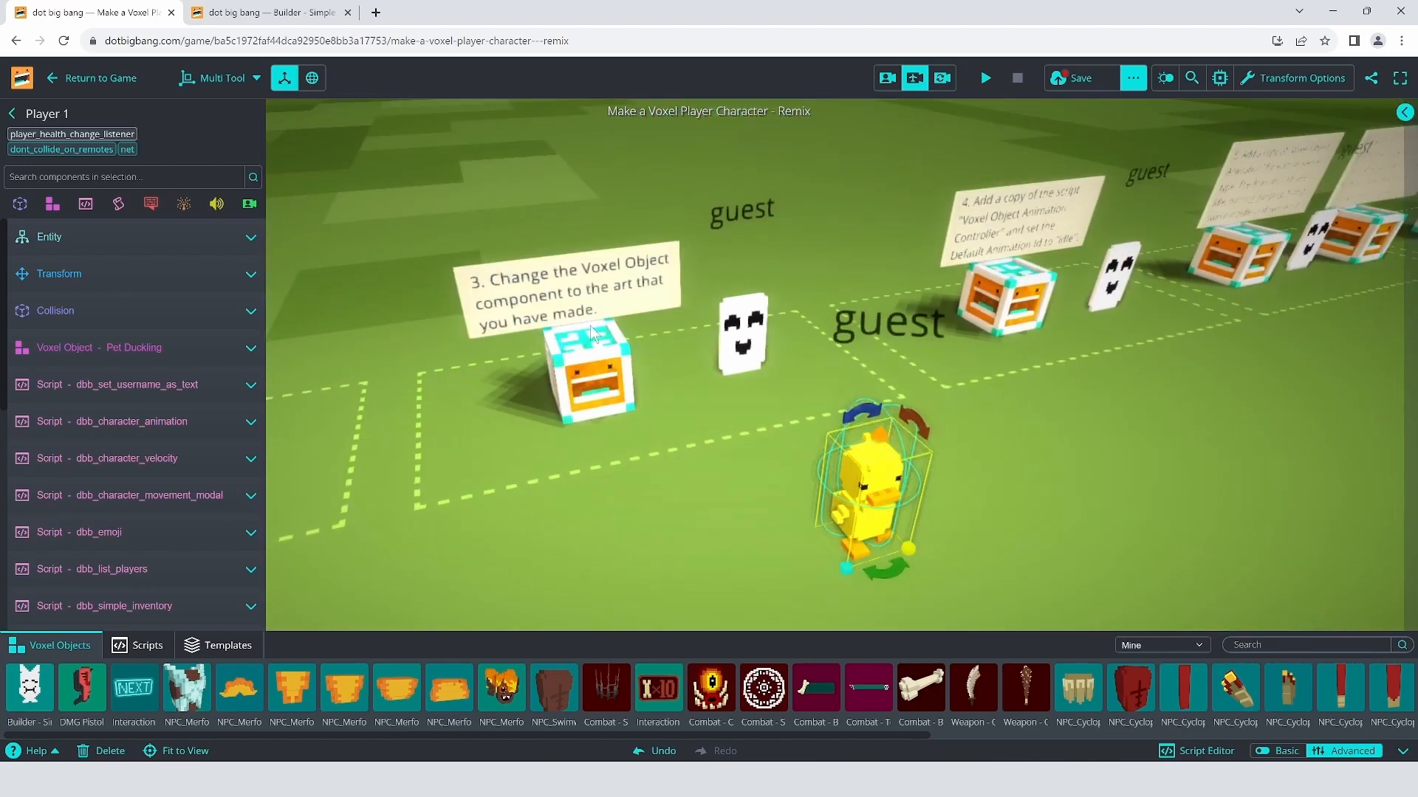
pyautogui.moveTo(77, 344)
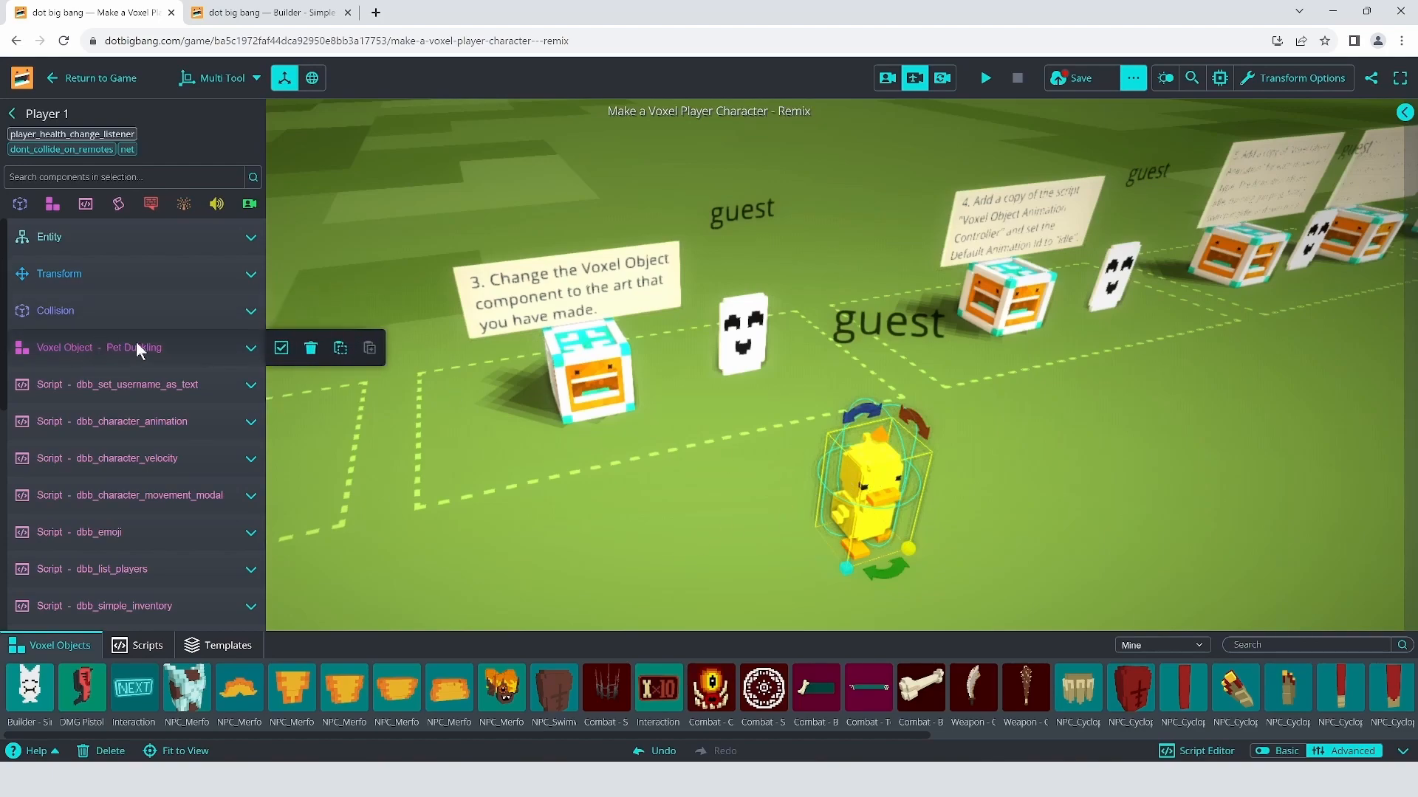
# Step: Change Player 1's Voxel Object from Pet Duckling to Builder - Simple Voxel Player with Ears, placing it in station four
pyautogui.moveTo(80, 368)
pyautogui.click(103, 348)
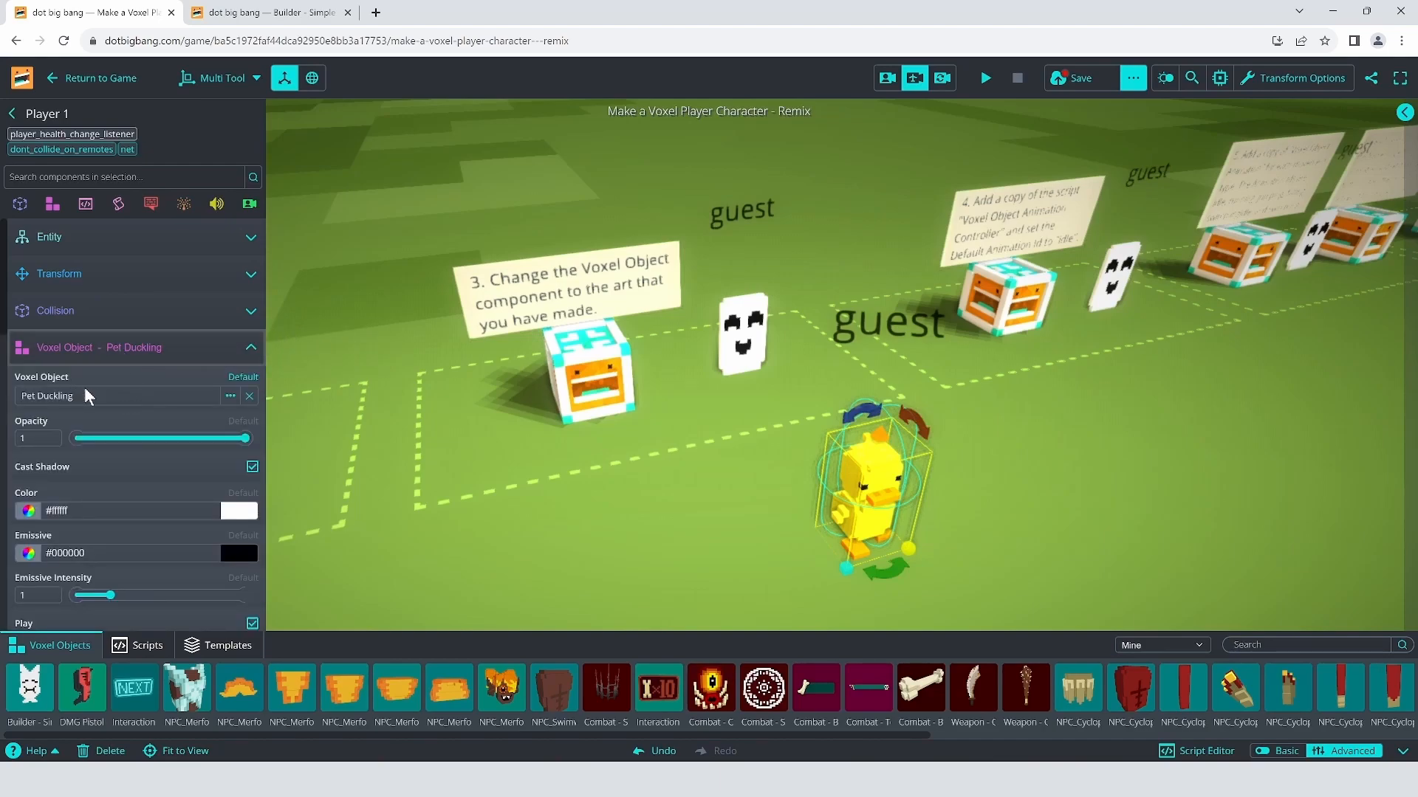
pyautogui.click(230, 397)
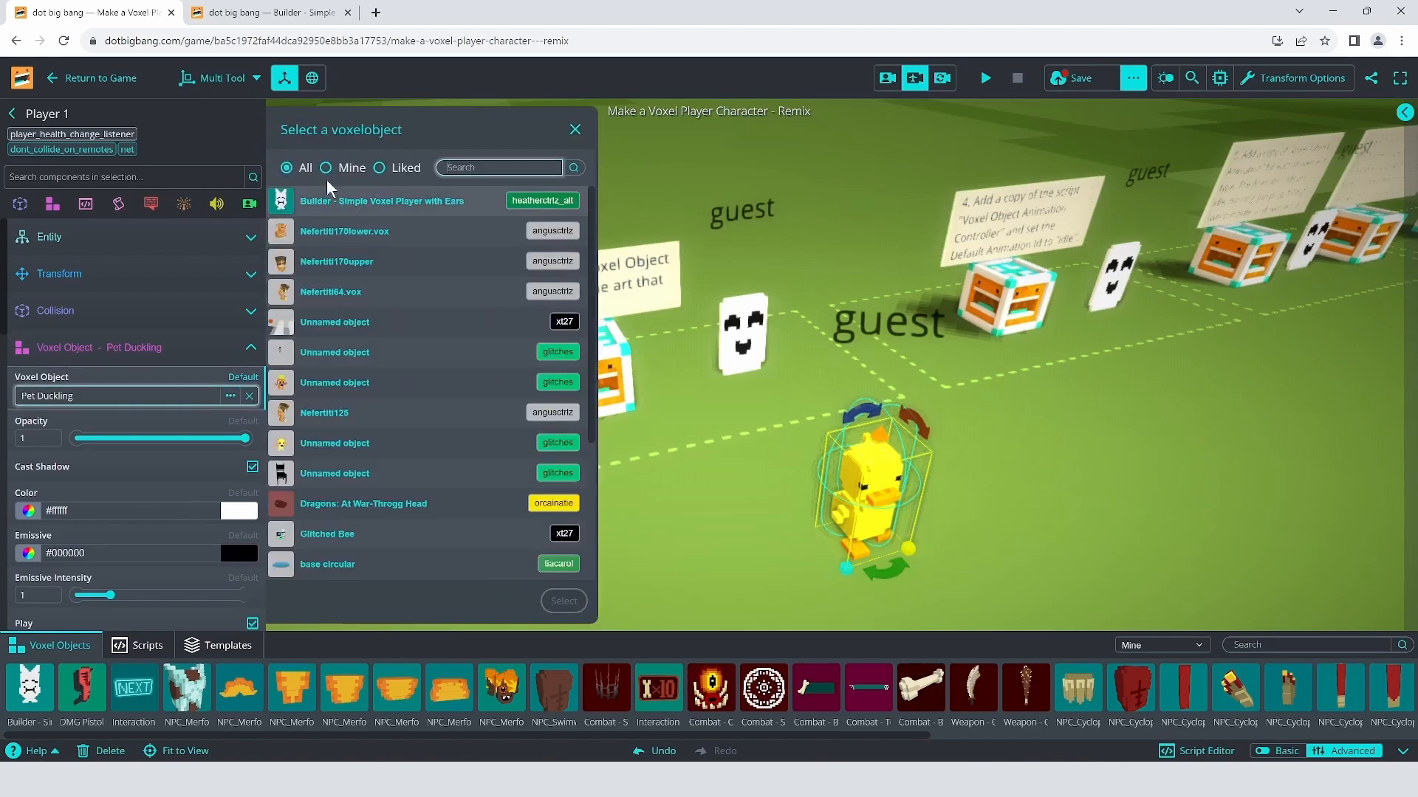
pyautogui.click(344, 207)
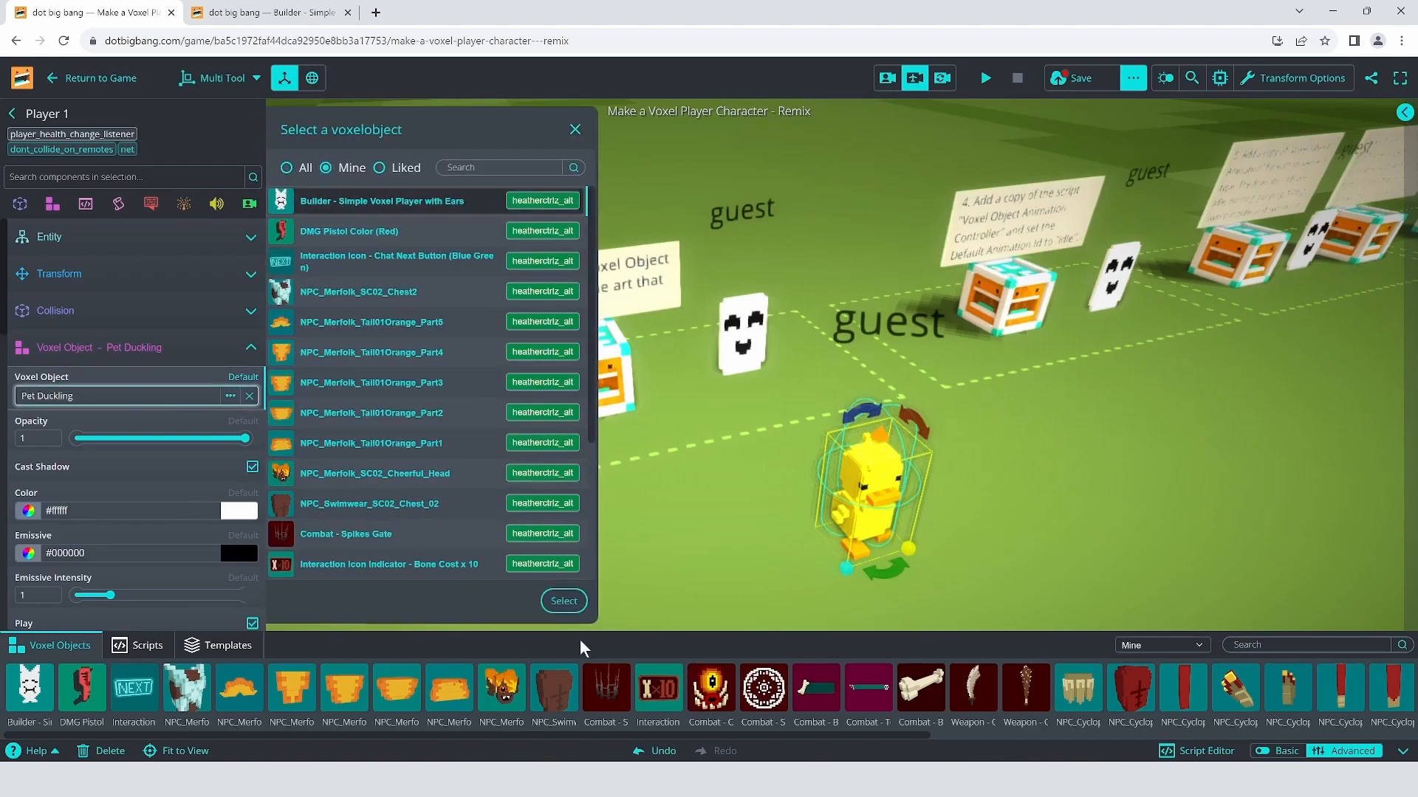
pyautogui.click(564, 602)
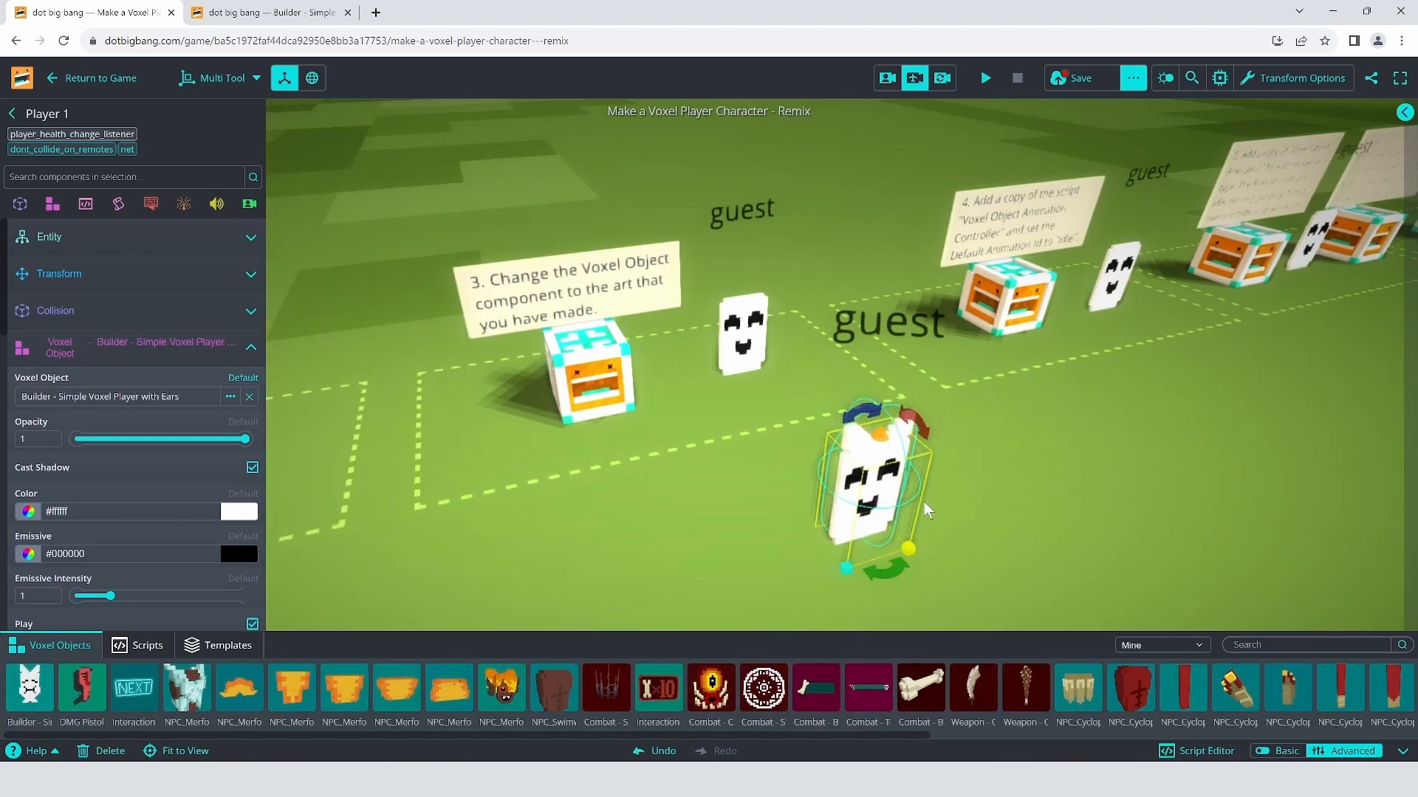
pyautogui.moveTo(875, 507)
pyautogui.mouseDown()
pyautogui.moveTo(889, 492)
pyautogui.moveTo(873, 506)
pyautogui.mouseUp()
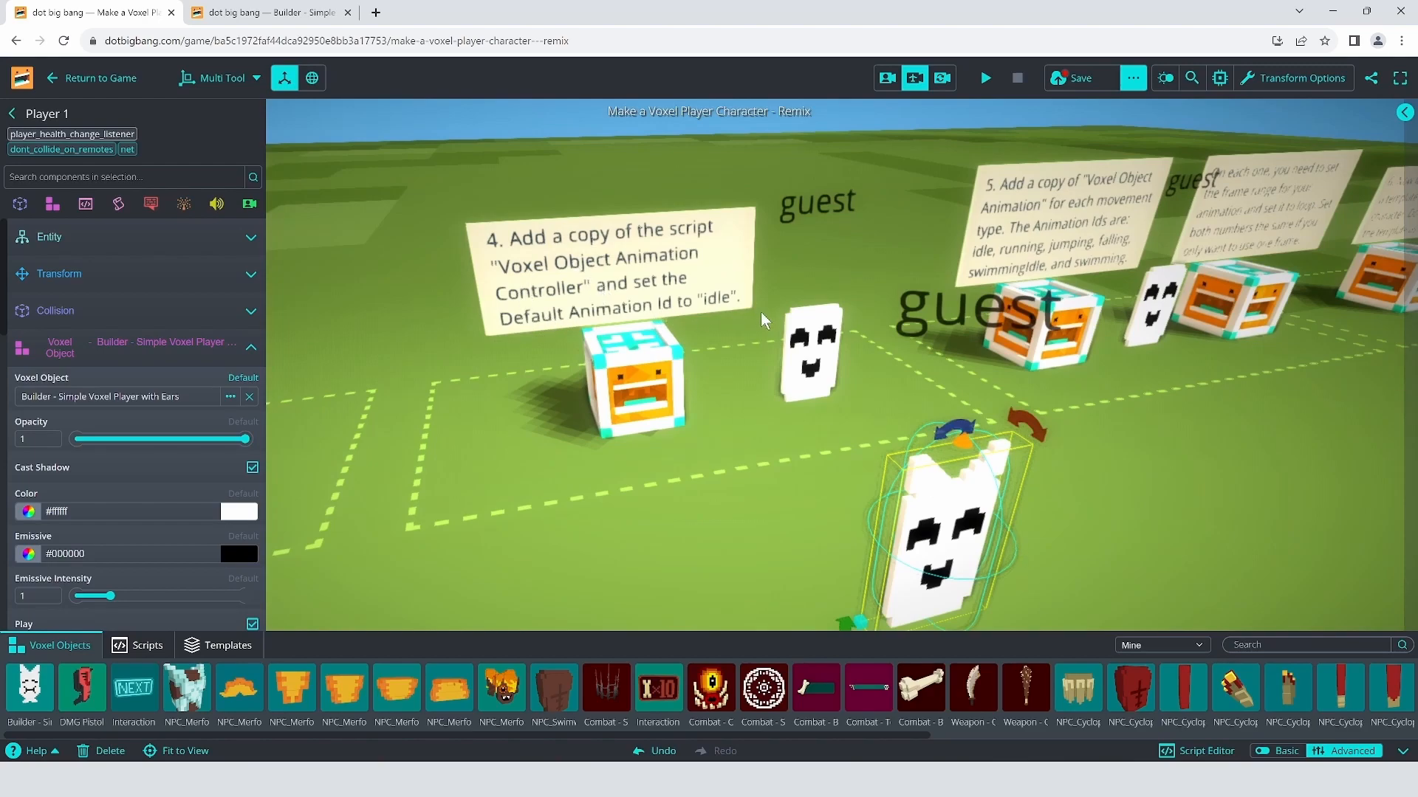
pyautogui.click(85, 204)
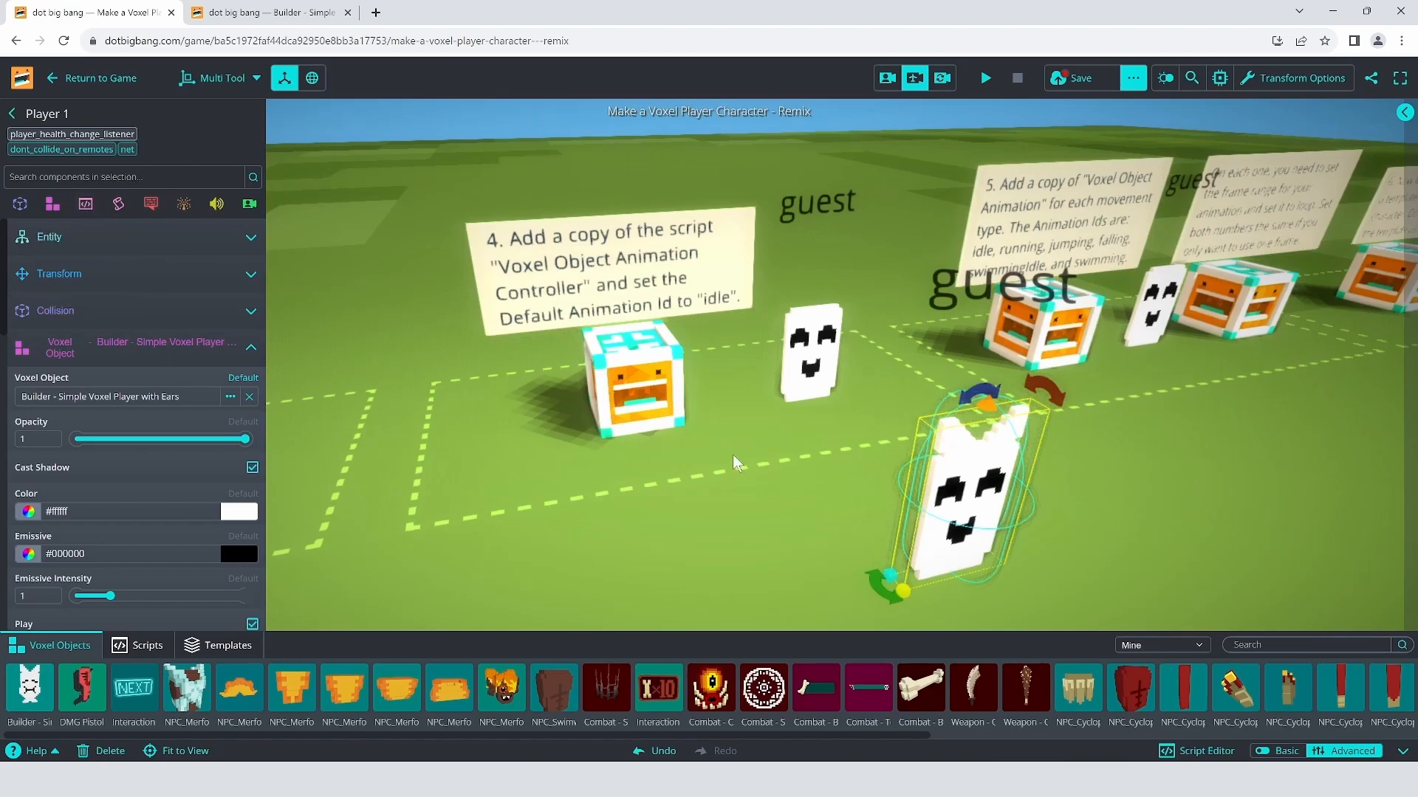
# Step: Add the Voxel Object Animation Controller script to Player 1 via a 'voxel obje' search
pyautogui.click(85, 204)
pyautogui.click(79, 271)
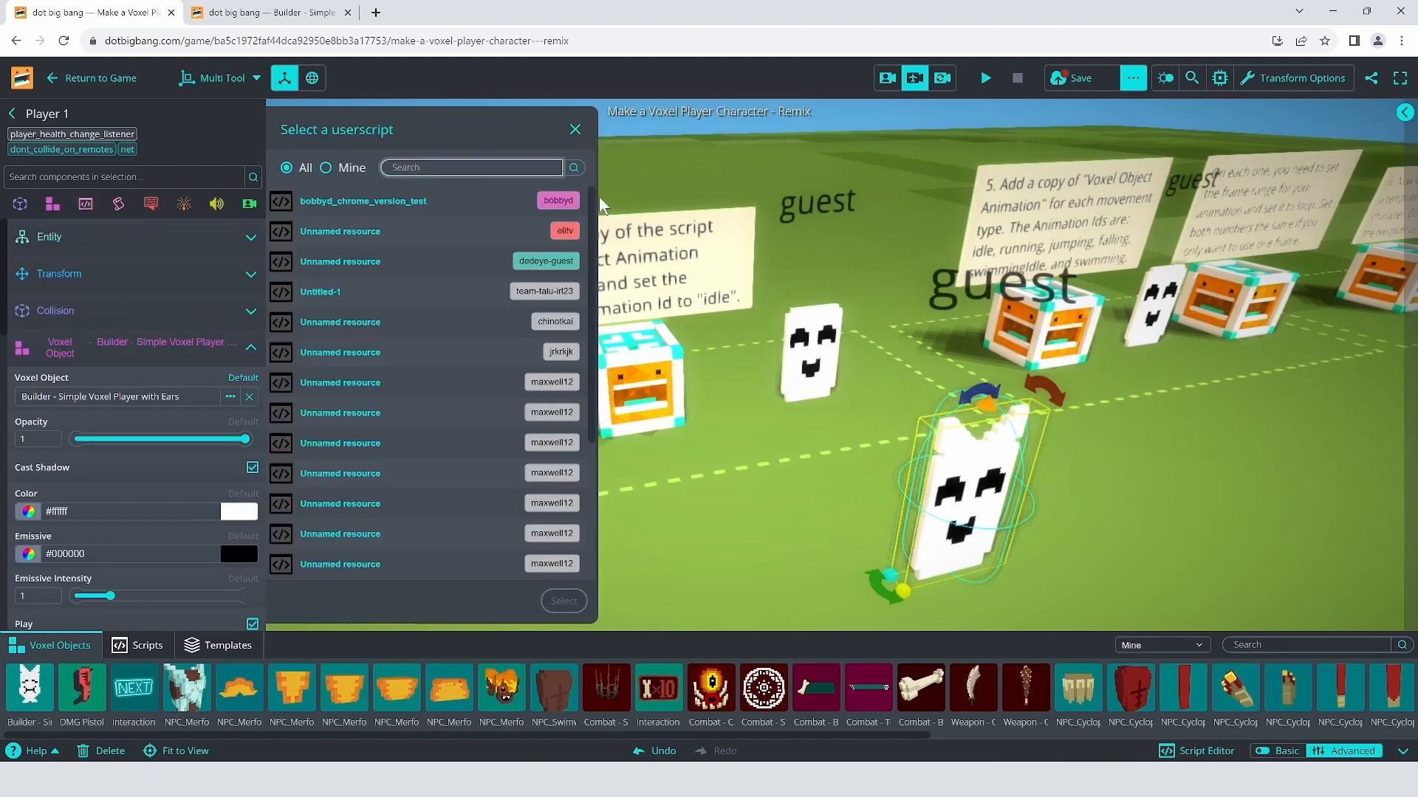
pyautogui.write('voxl')
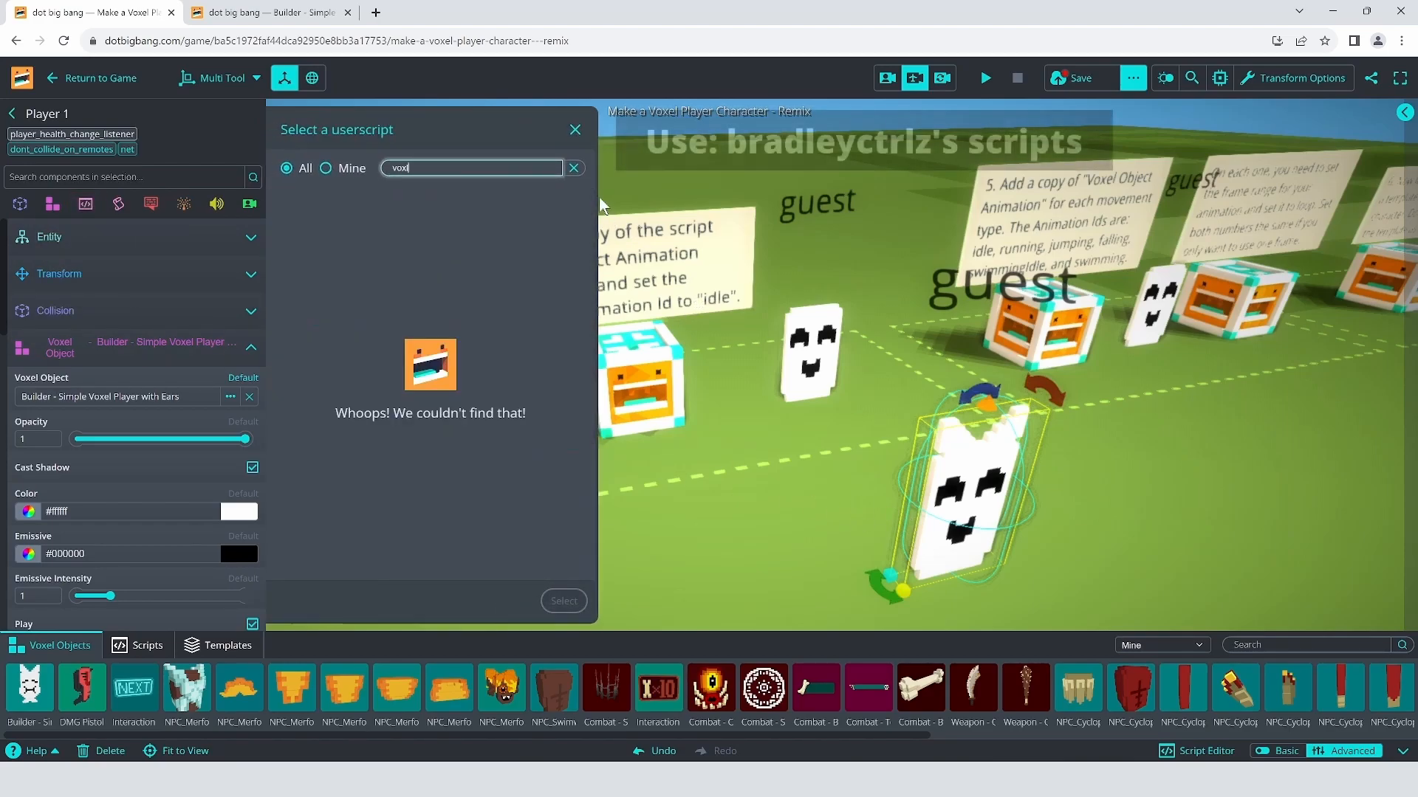
pyautogui.press('BackSpace')
pyautogui.write('el obje')
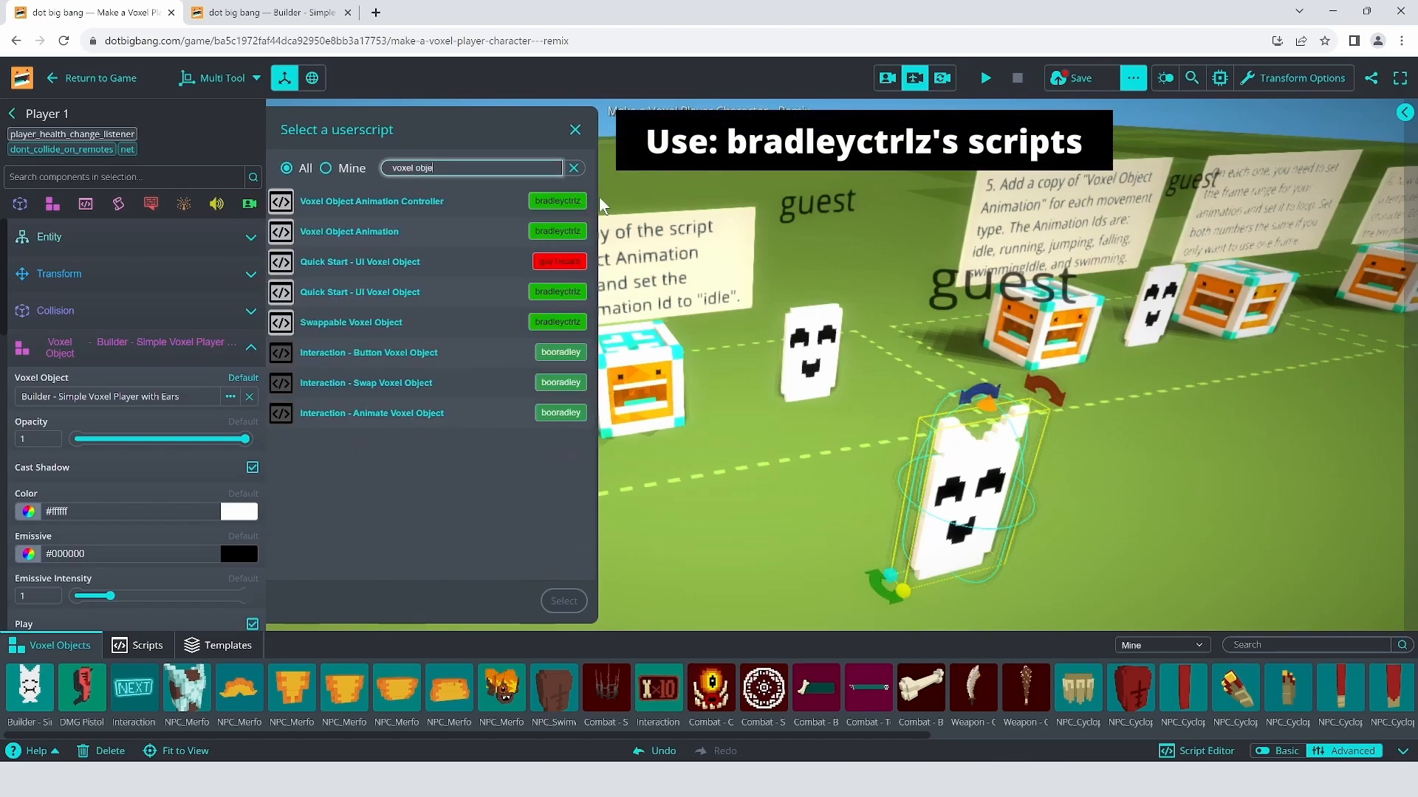
pyautogui.click(447, 201)
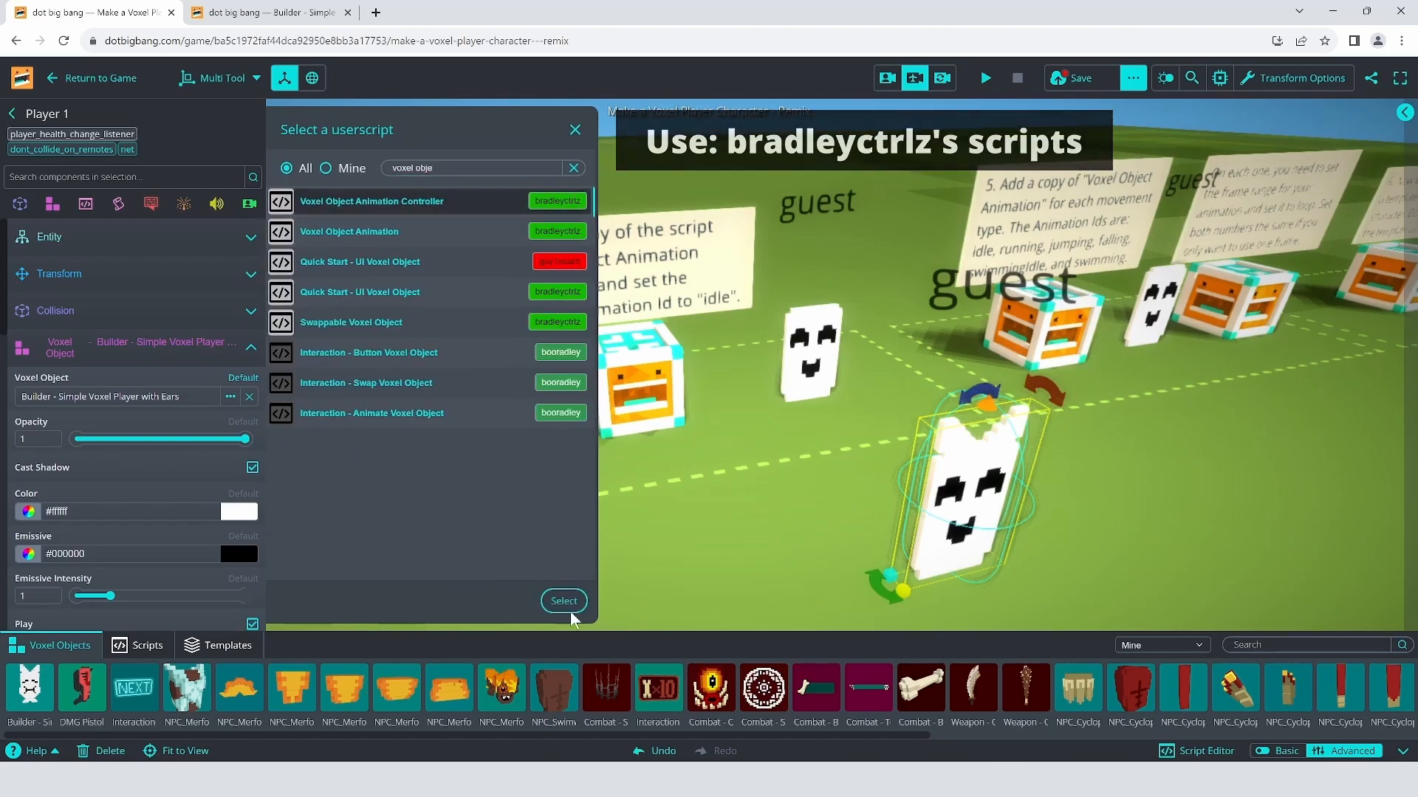
pyautogui.click(564, 601)
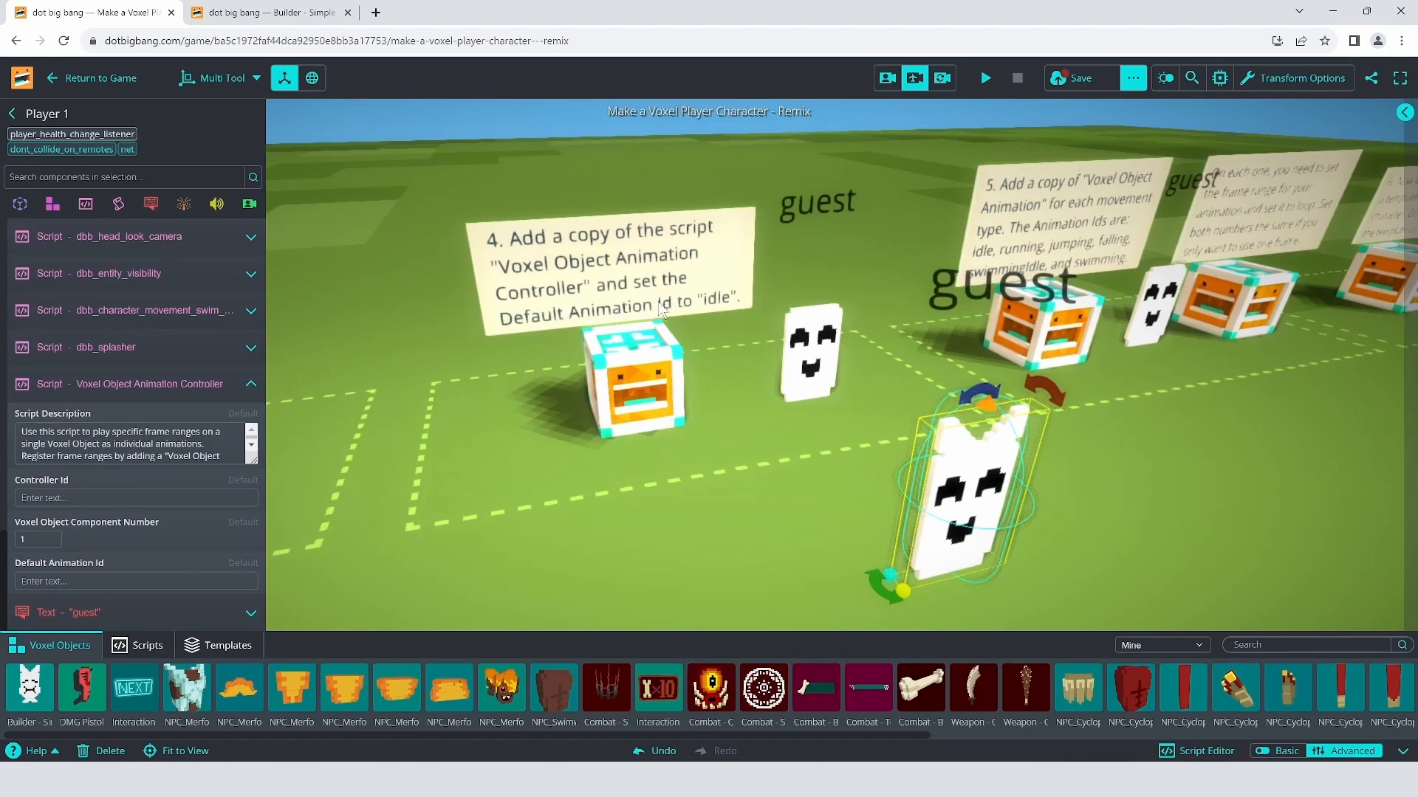
# Step: Set the script's Default Animation Id to 'idle' and reselect the ghost in the scene
pyautogui.click(118, 579)
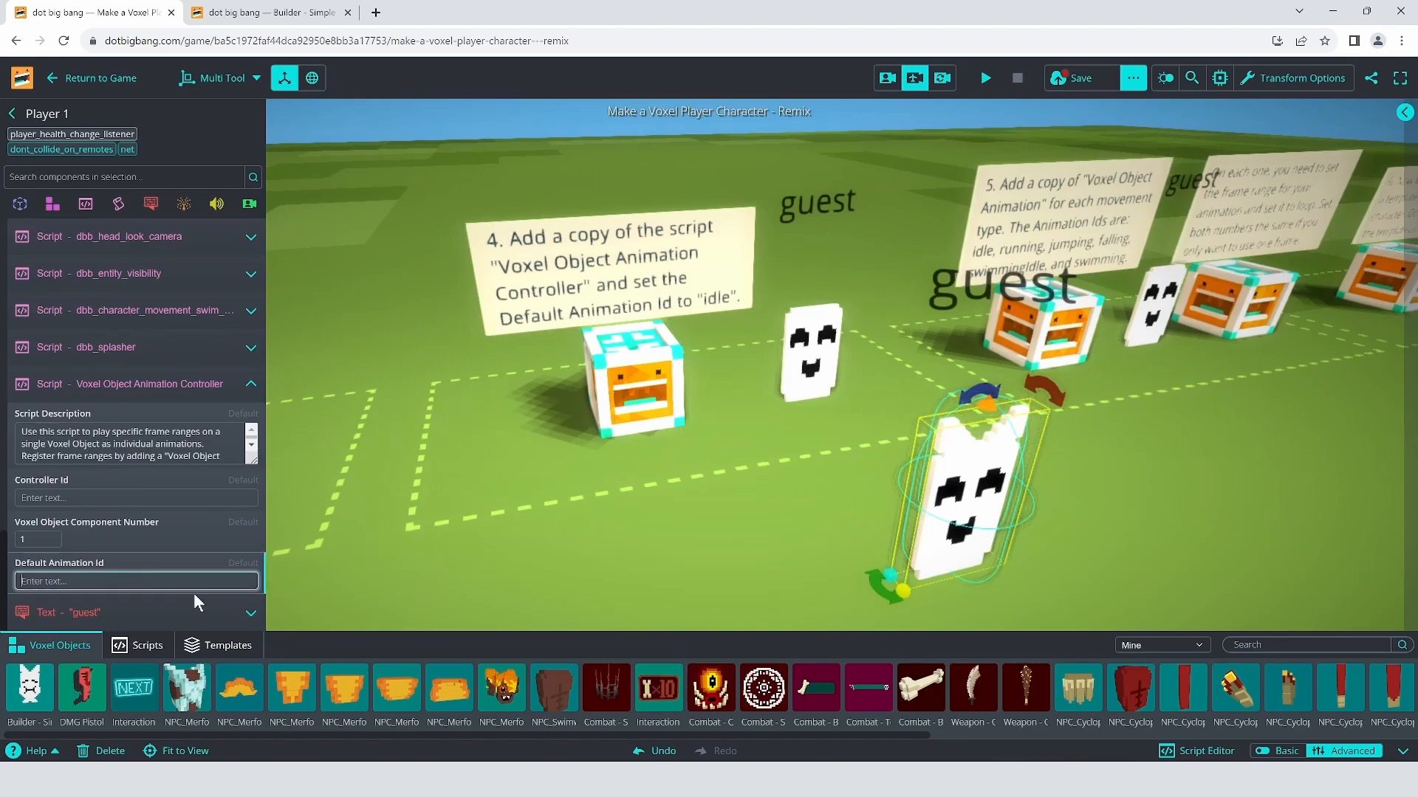
pyautogui.write('idle')
pyautogui.click(862, 490)
pyautogui.click(963, 533)
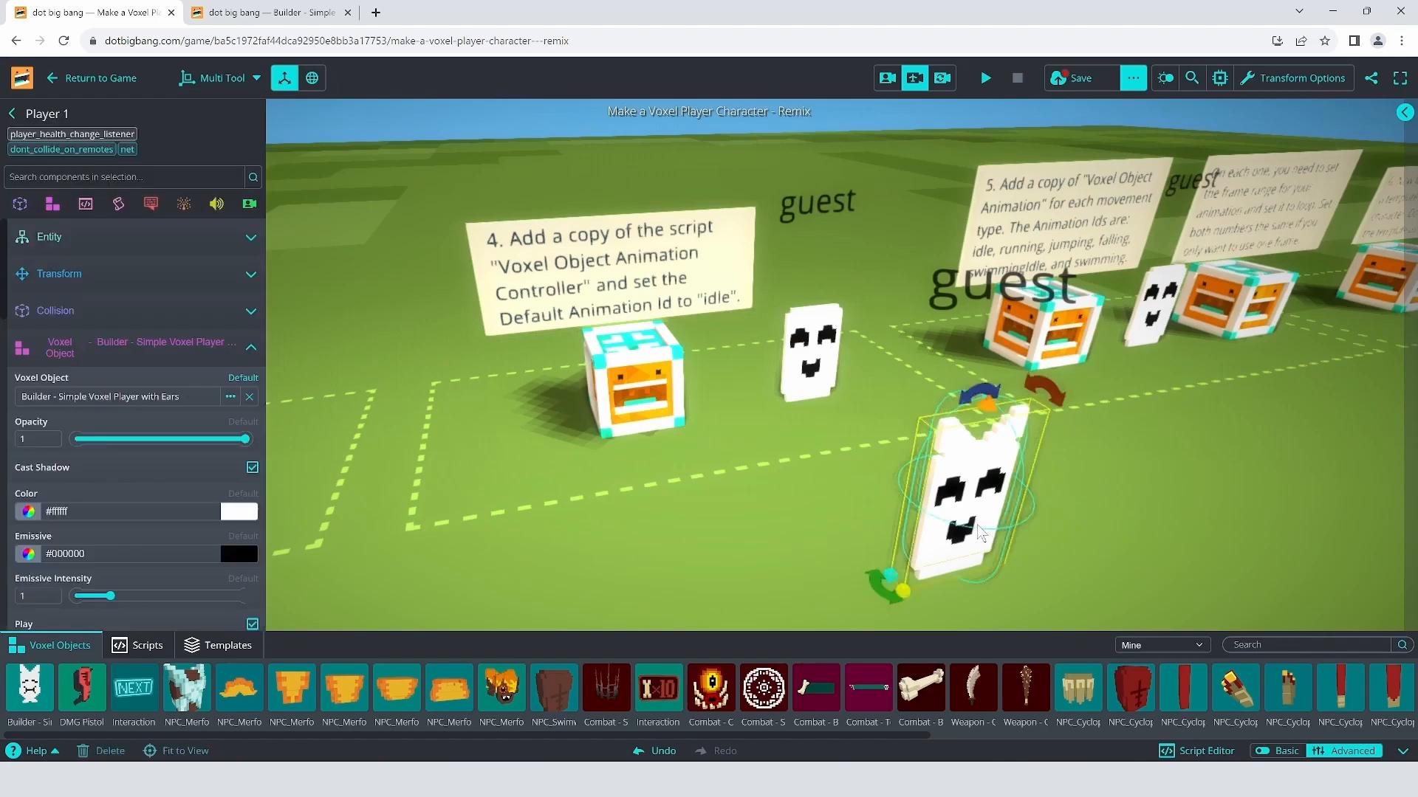
pyautogui.click(102, 361)
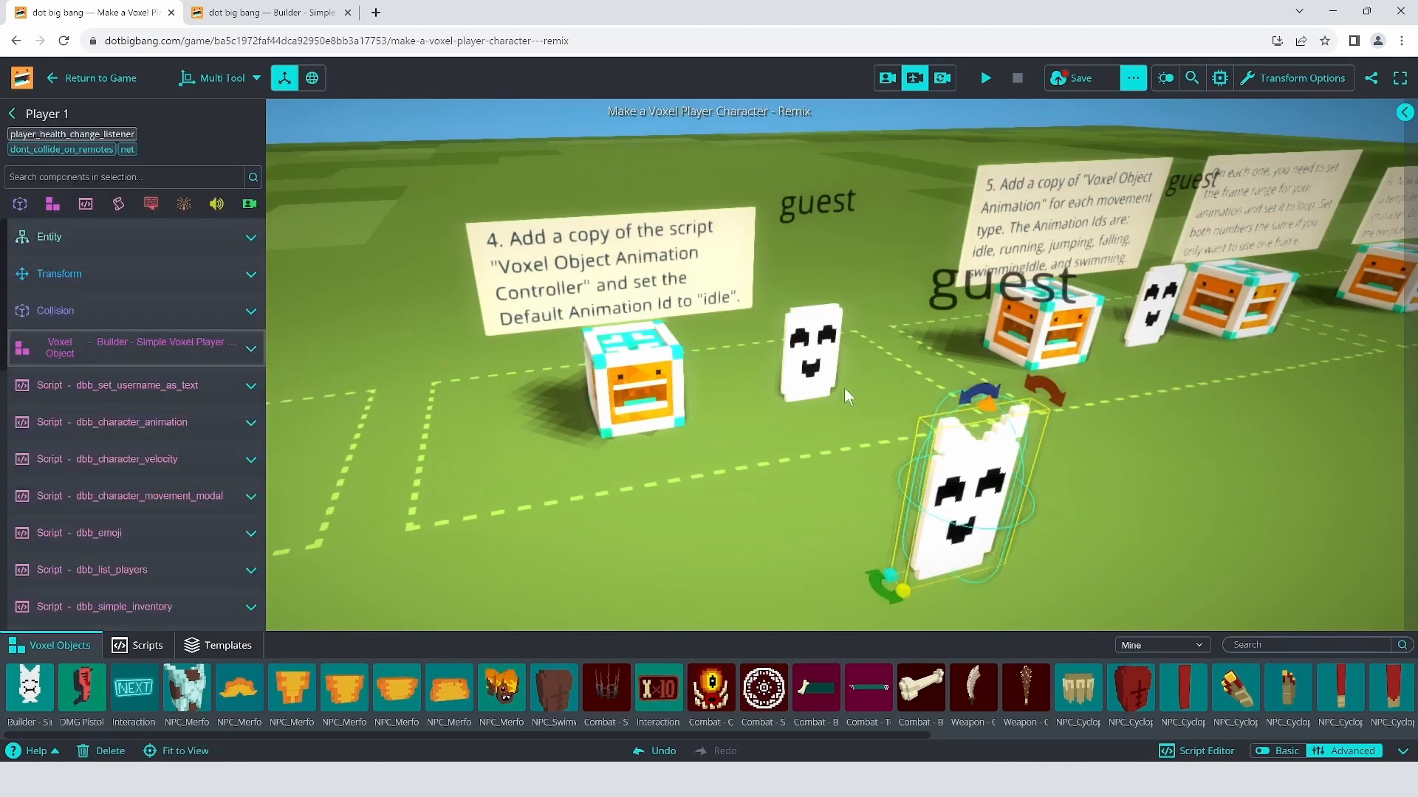
pyautogui.click(815, 368)
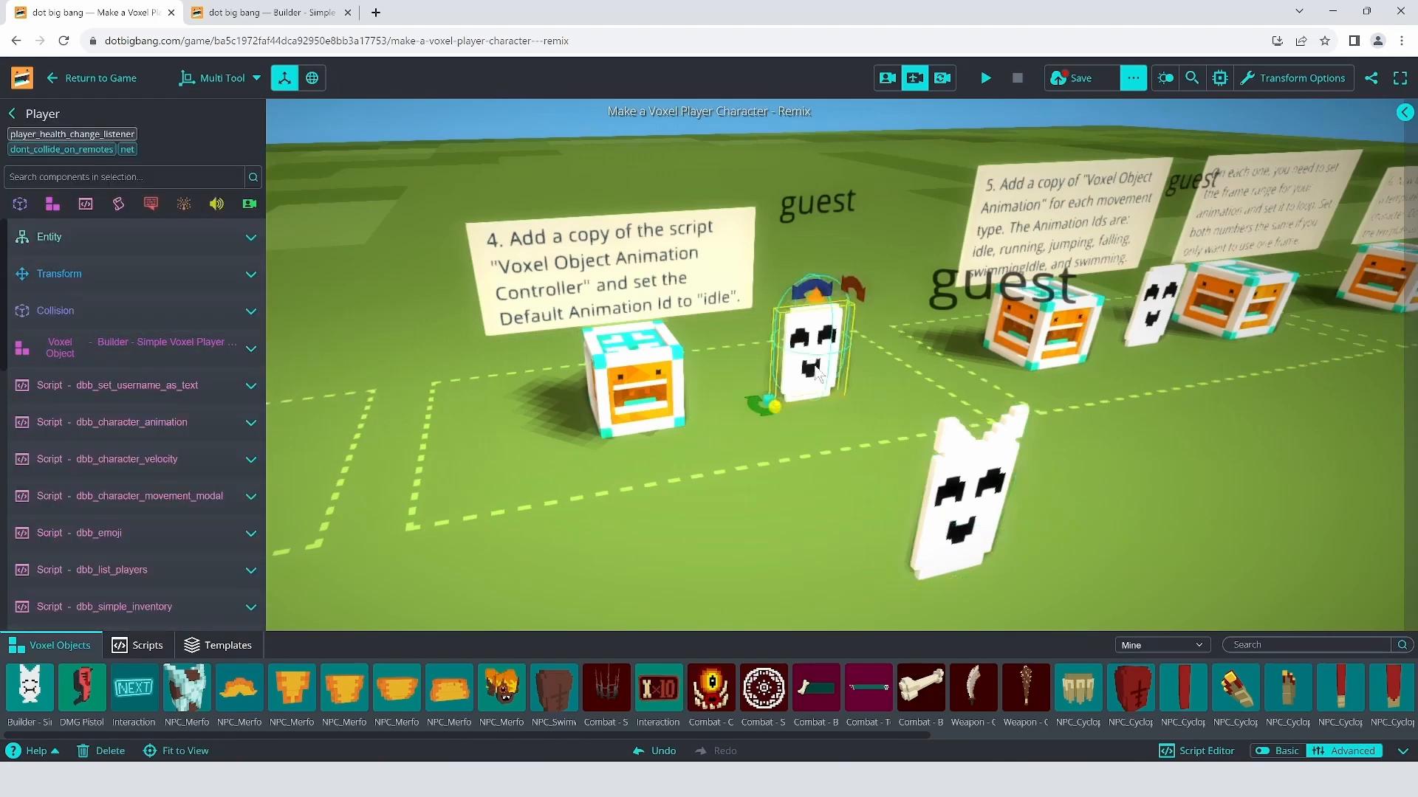
# Step: Select the front ghost Player 1 and remove its Voxel Object Animation Controller script
pyautogui.click(960, 478)
pyautogui.scroll(-10, 154, 550)
pyautogui.scroll(-3, 154, 550)
pyautogui.click(251, 374)
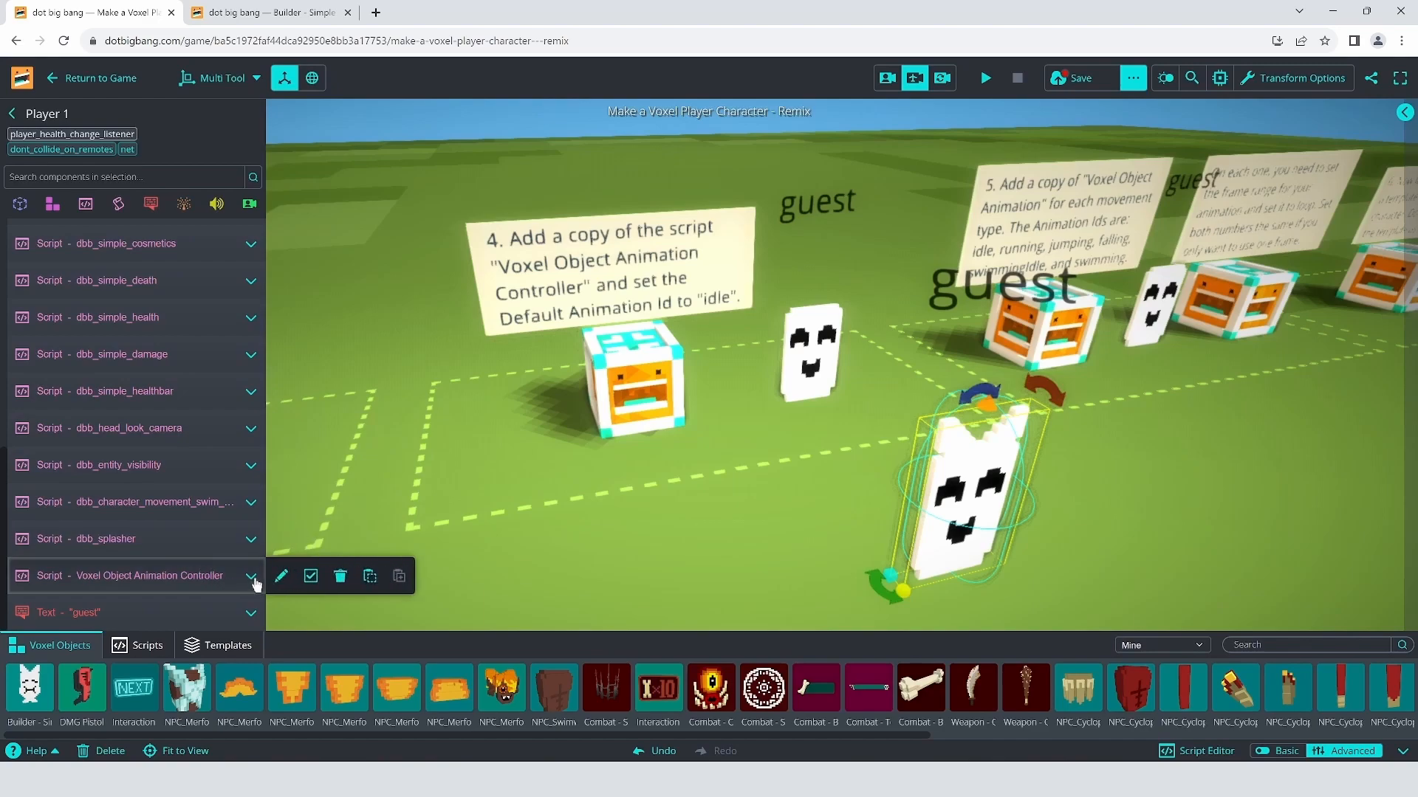
pyautogui.click(344, 579)
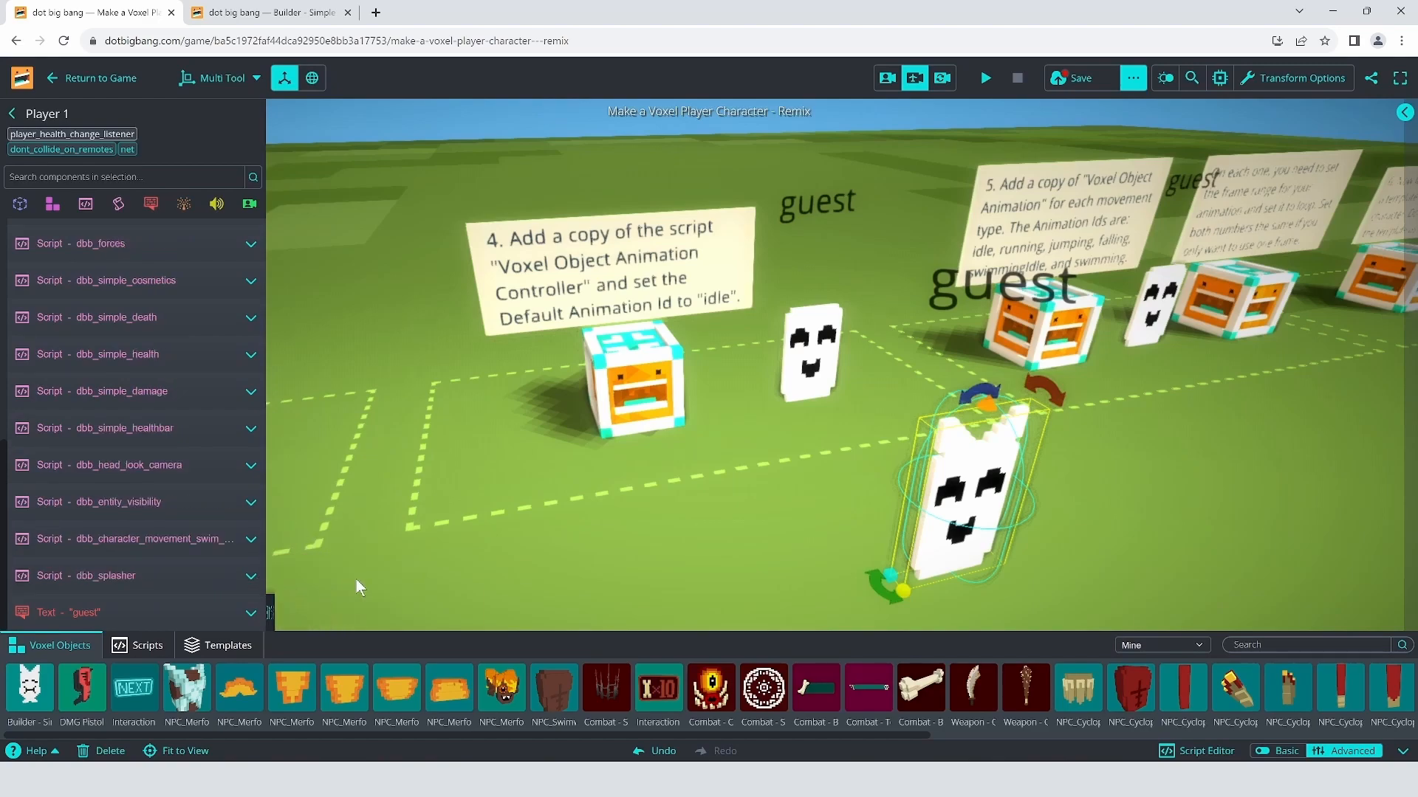
# Step: Copy Player's Voxel Object Animation Controller and paste it as a new script on Player 1
pyautogui.moveTo(201, 578)
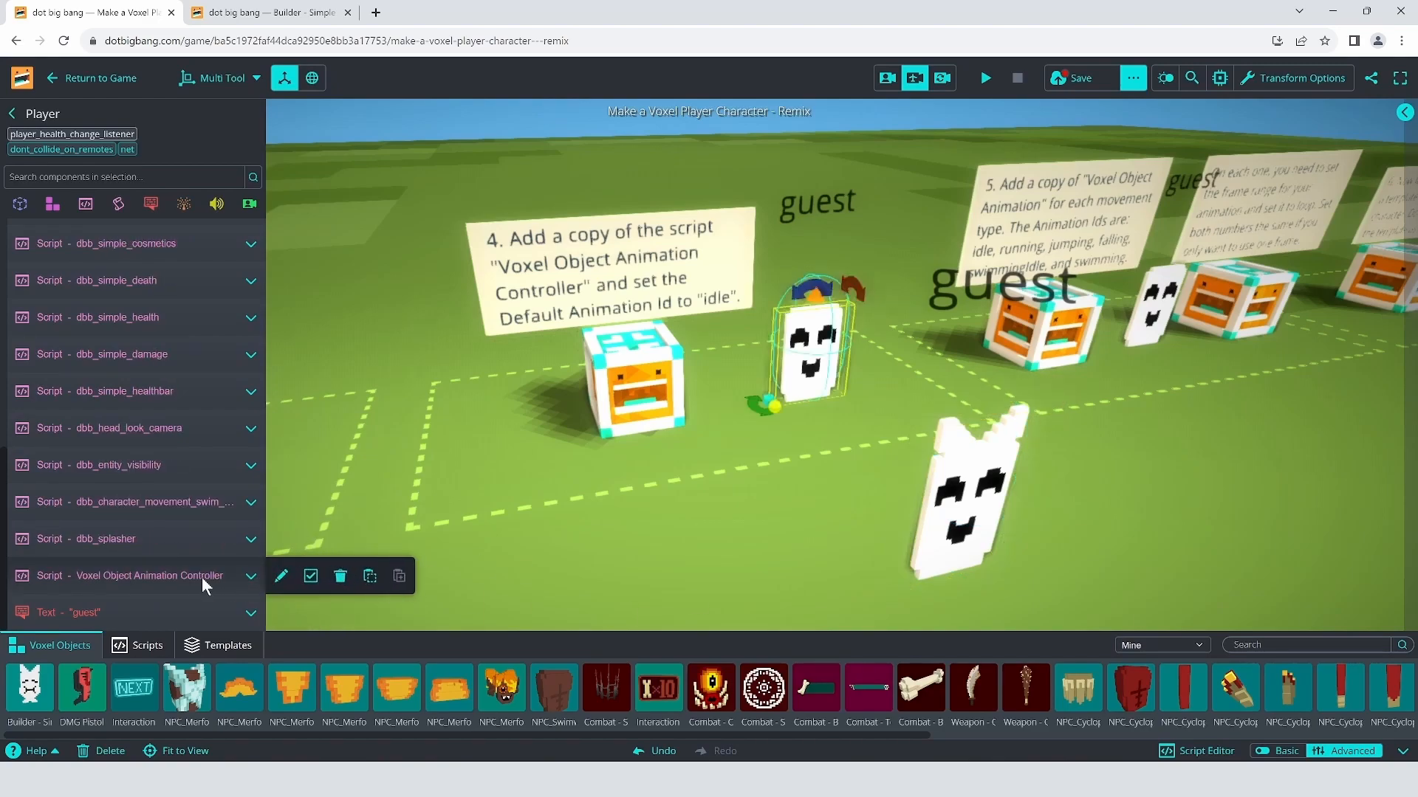
pyautogui.click(370, 577)
pyautogui.click(1003, 501)
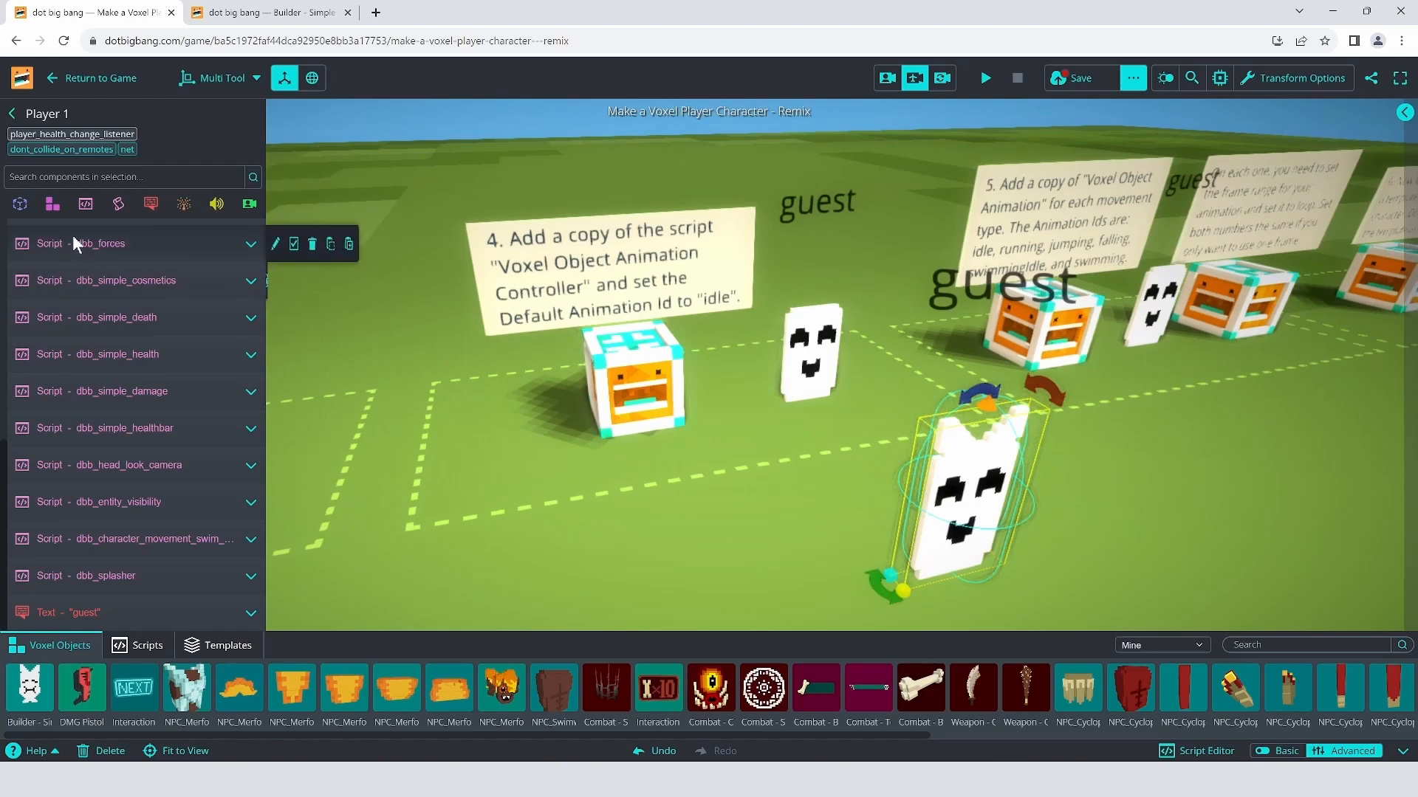
pyautogui.click(89, 206)
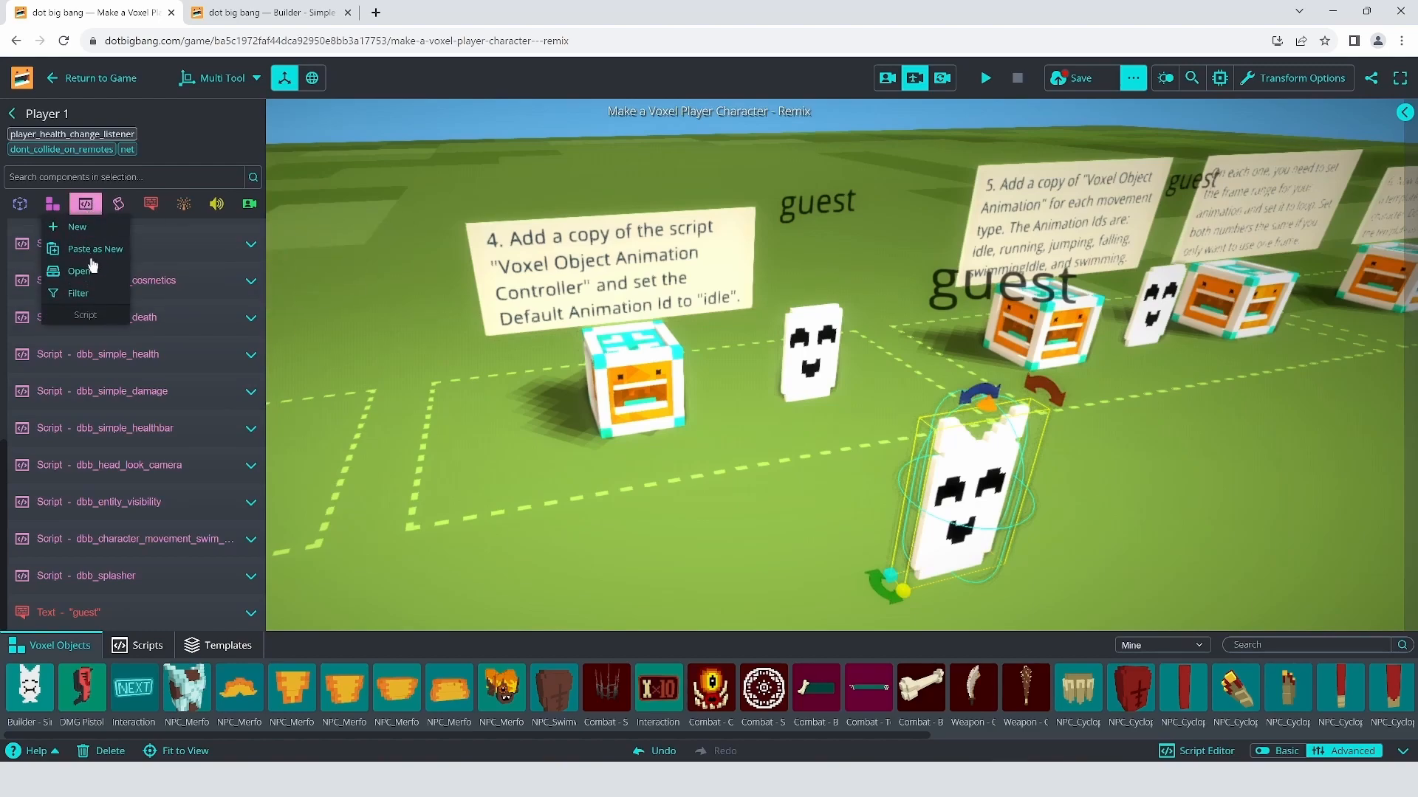
pyautogui.click(92, 251)
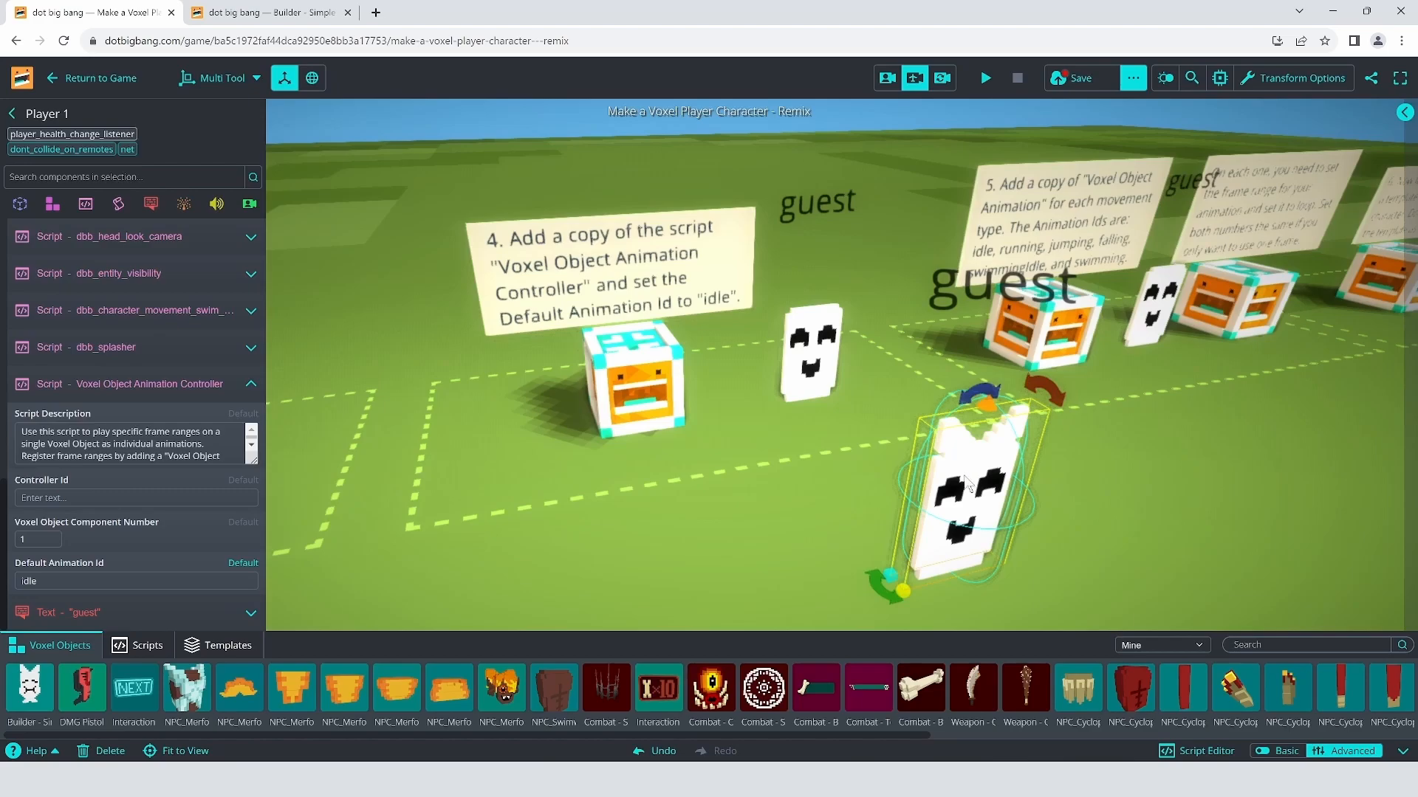
pyautogui.moveTo(1022, 458); pyautogui.dragTo(1106, 397, button='right')
# Step: Frame the view on the selected front ghost beside the step 5 sign
pyautogui.press('d')
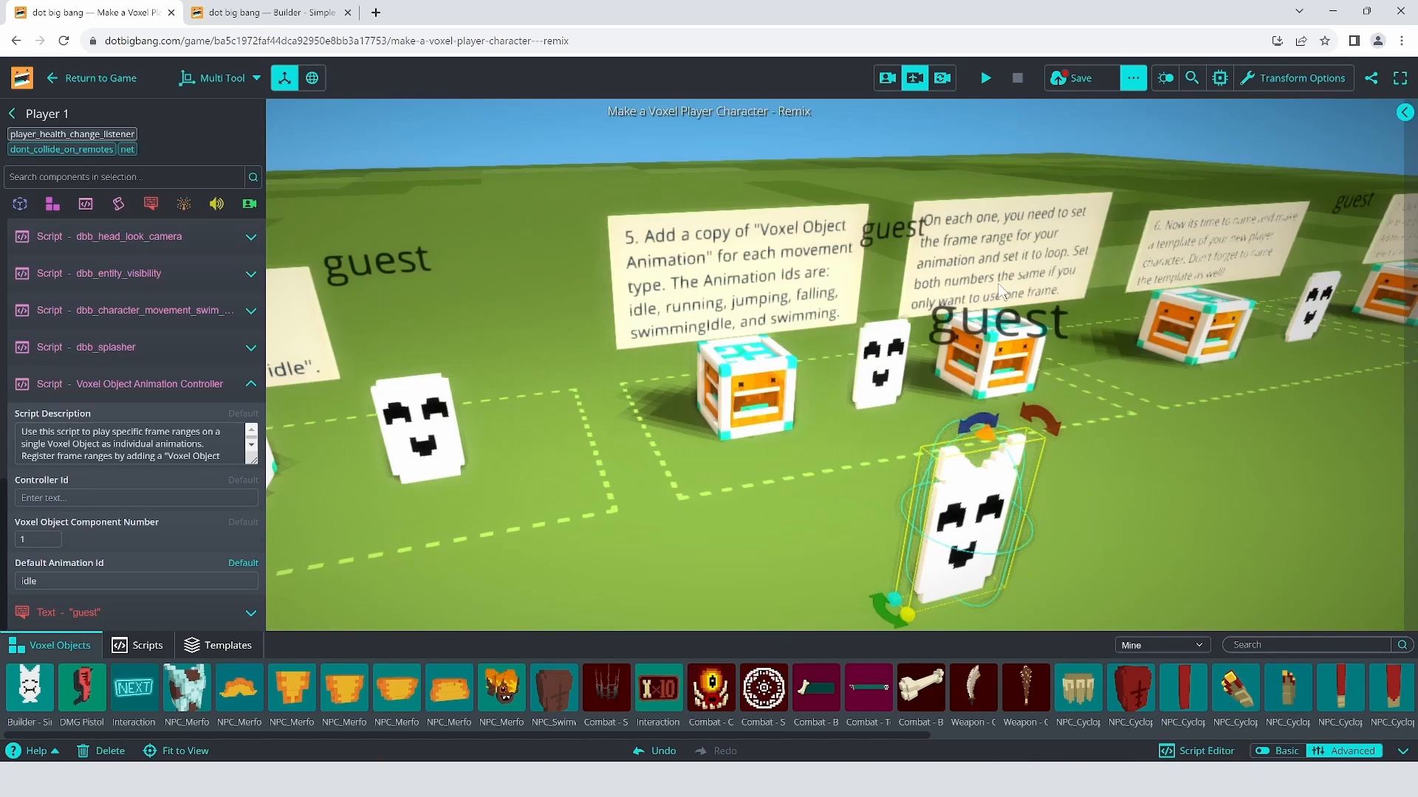
pyautogui.click(890, 373)
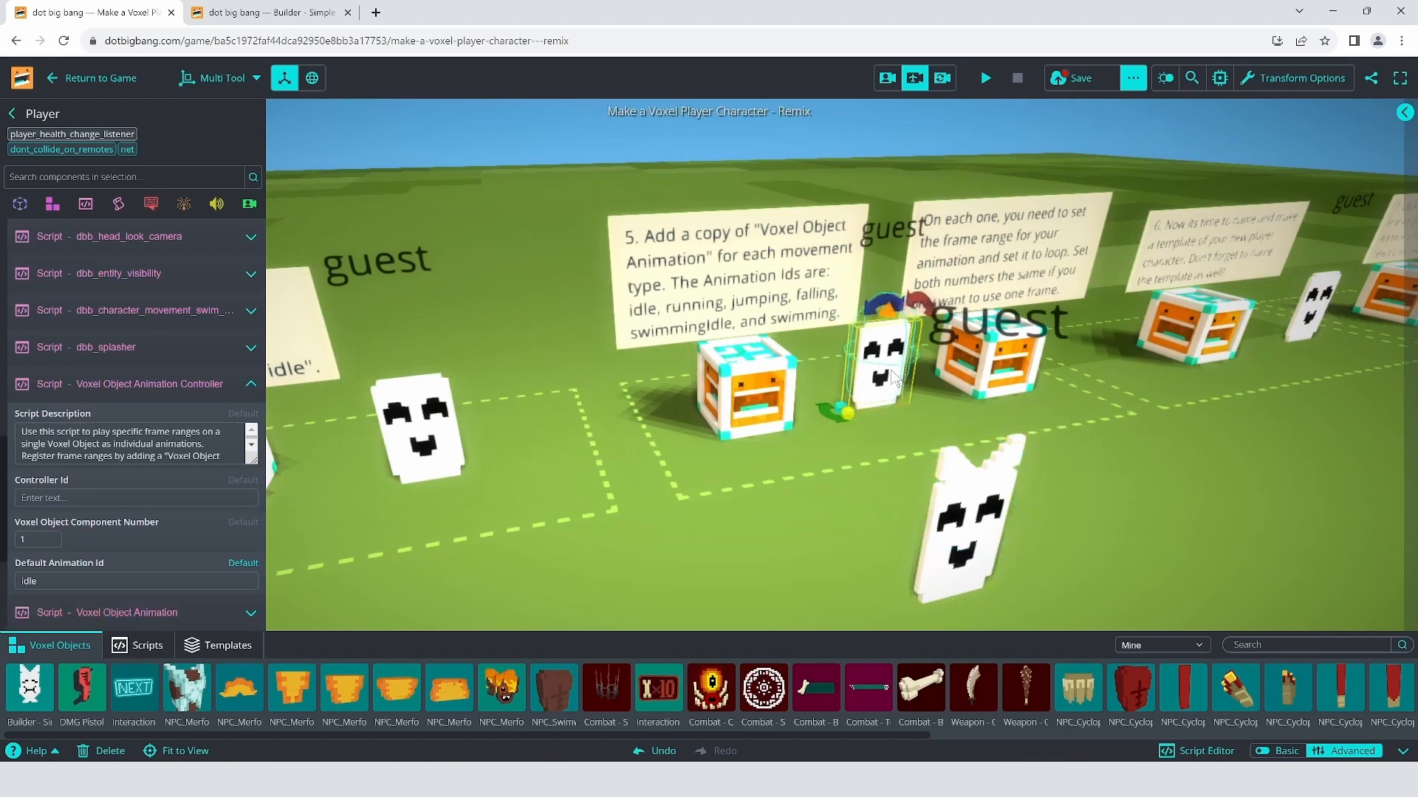
pyautogui.click(136, 386)
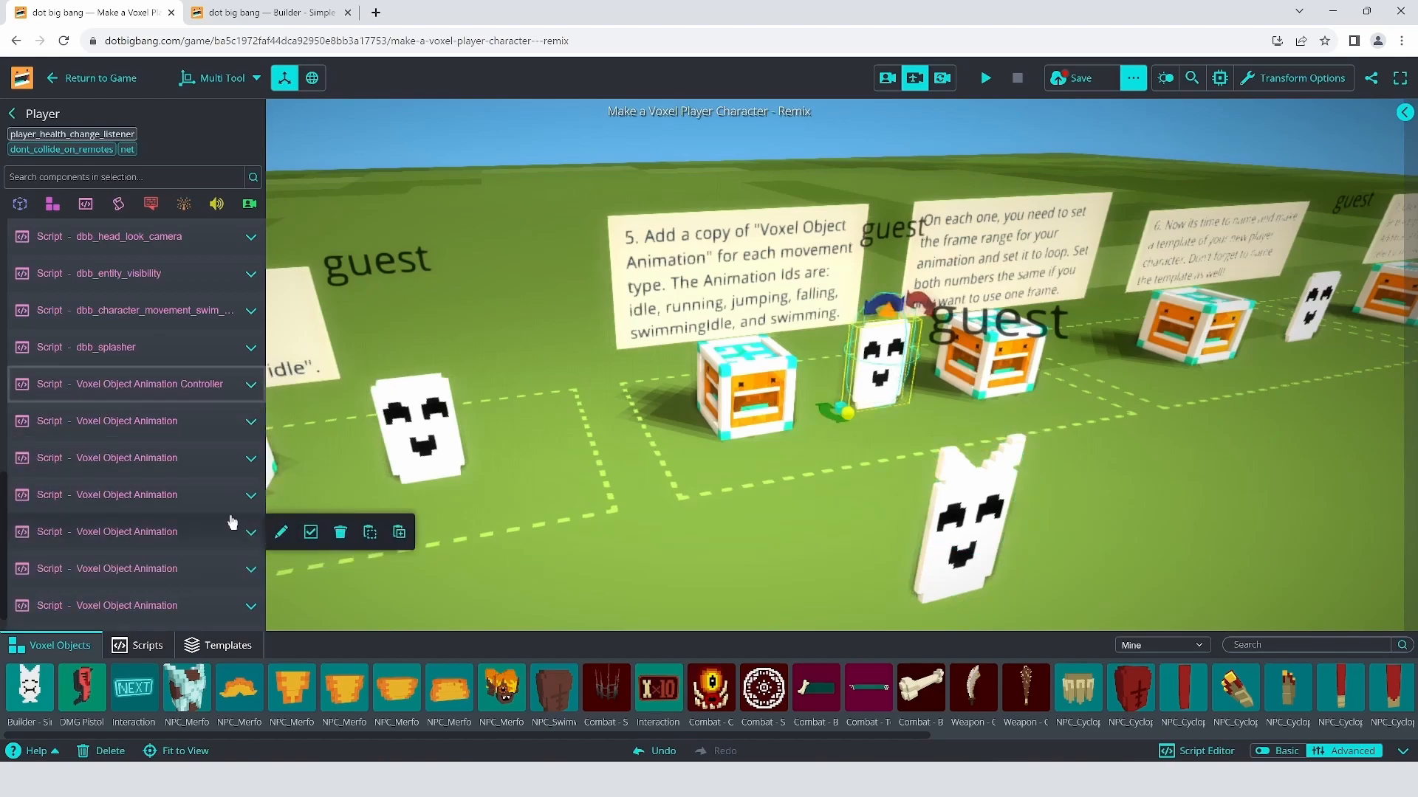
pyautogui.scroll(-1, 222, 480)
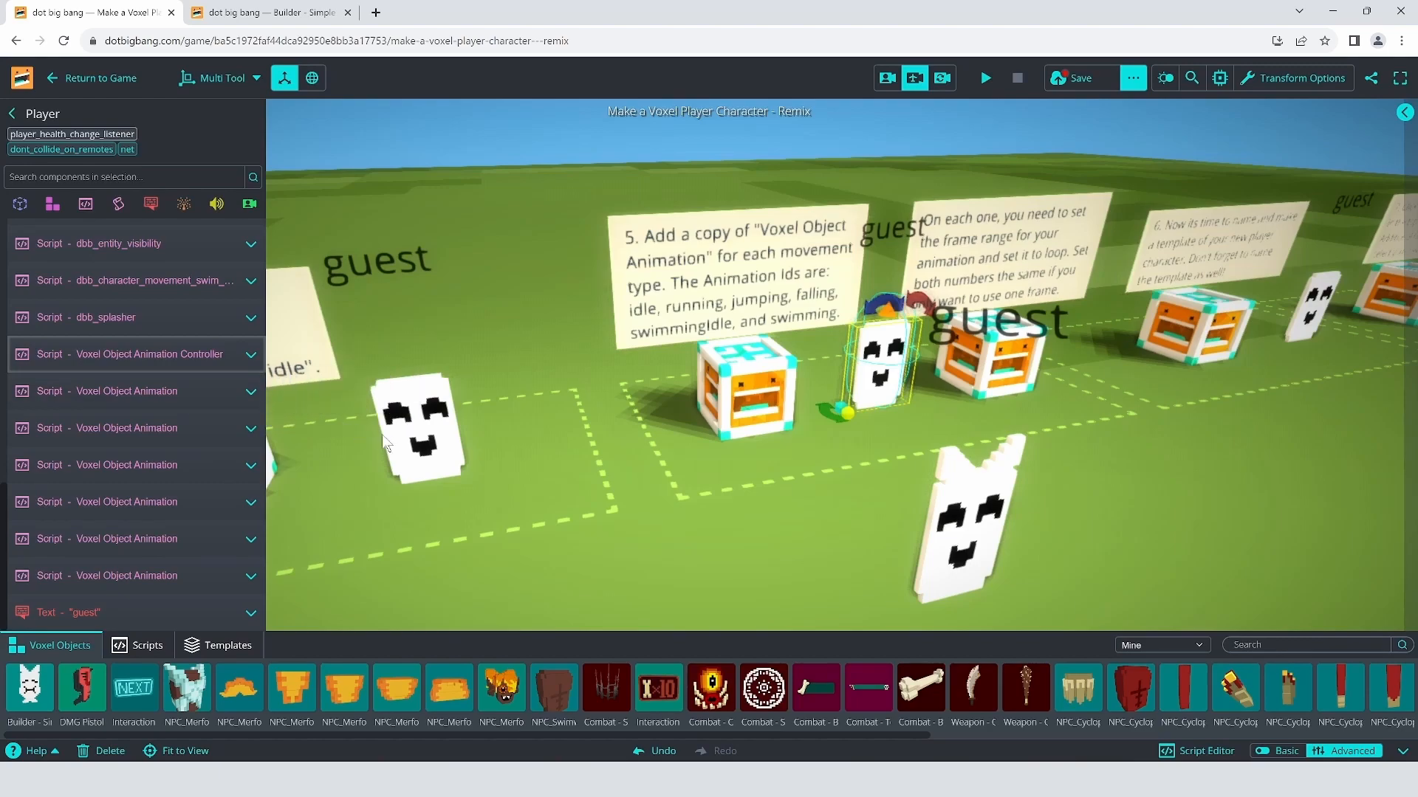
pyautogui.click(202, 396)
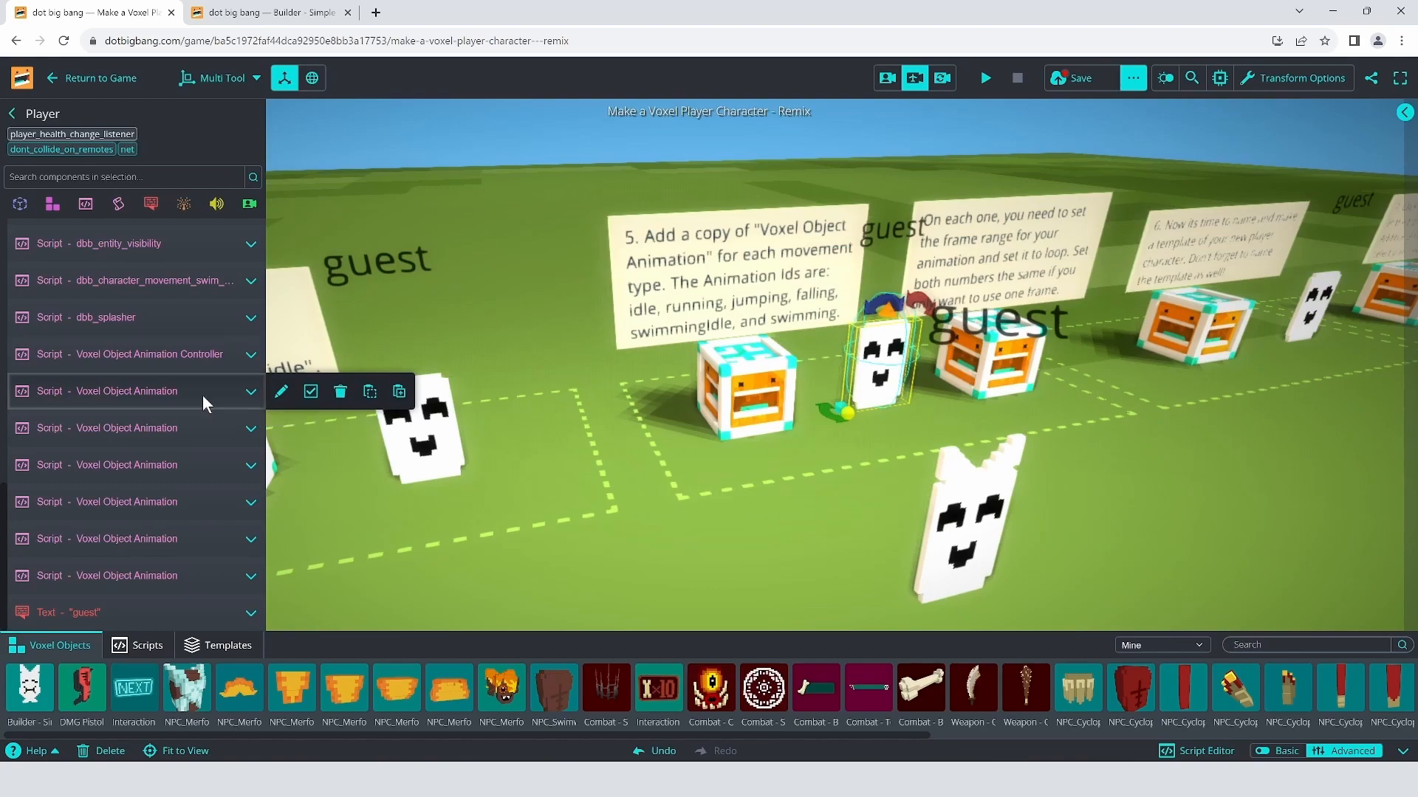
pyautogui.click(203, 395)
pyautogui.scroll(-2, 197, 486)
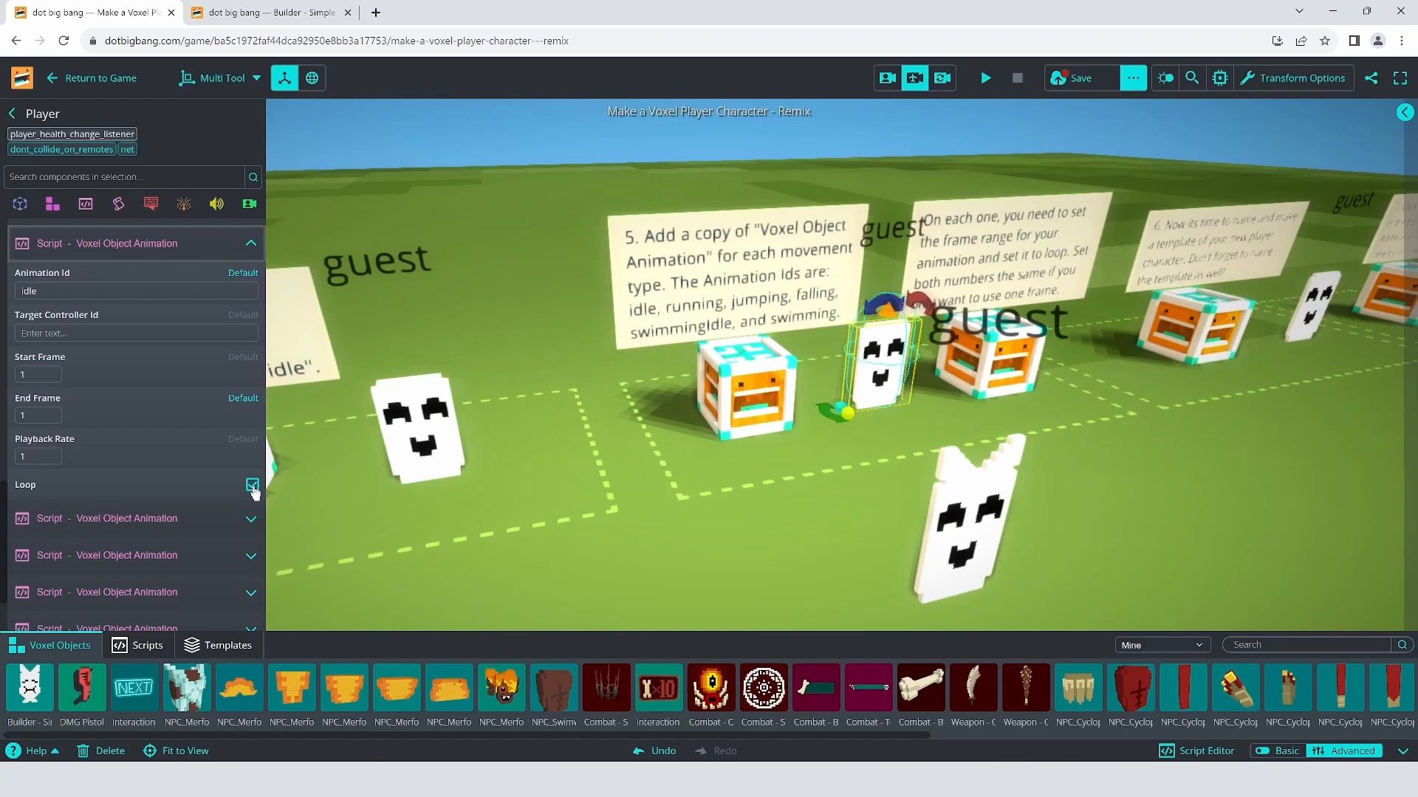
# Step: Copy Player's idle Voxel Object Animation script onto Player 1
pyautogui.click(938, 526)
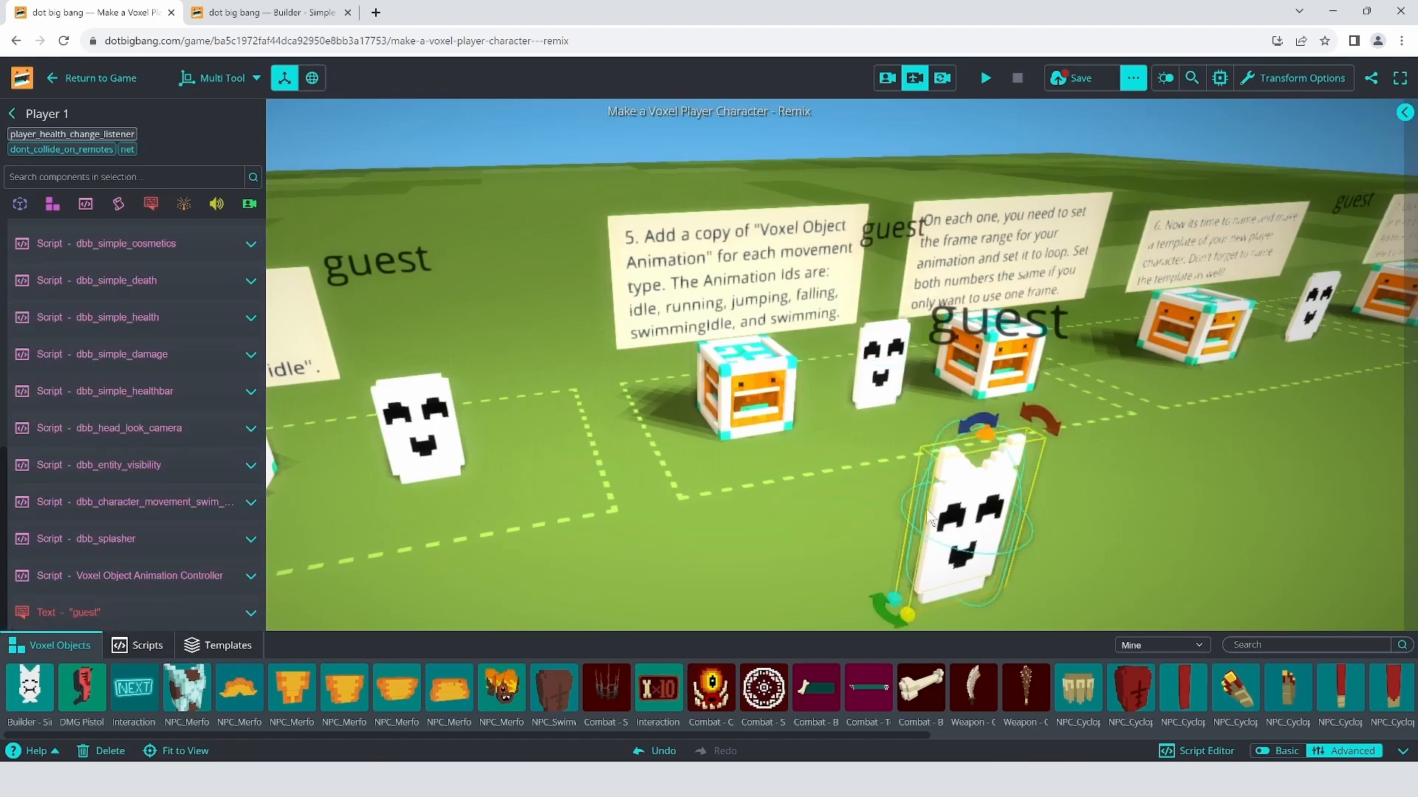
pyautogui.click(86, 204)
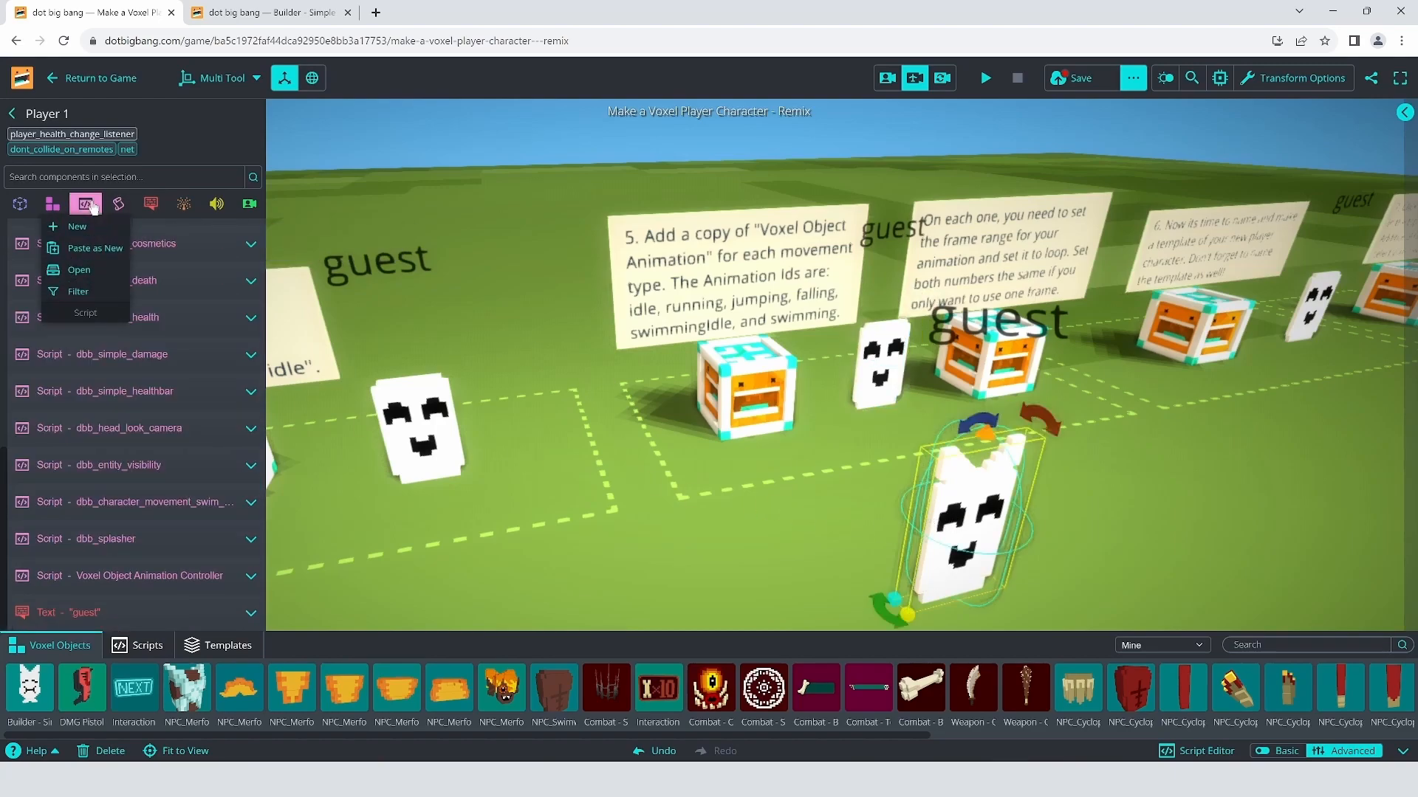
pyautogui.click(88, 281)
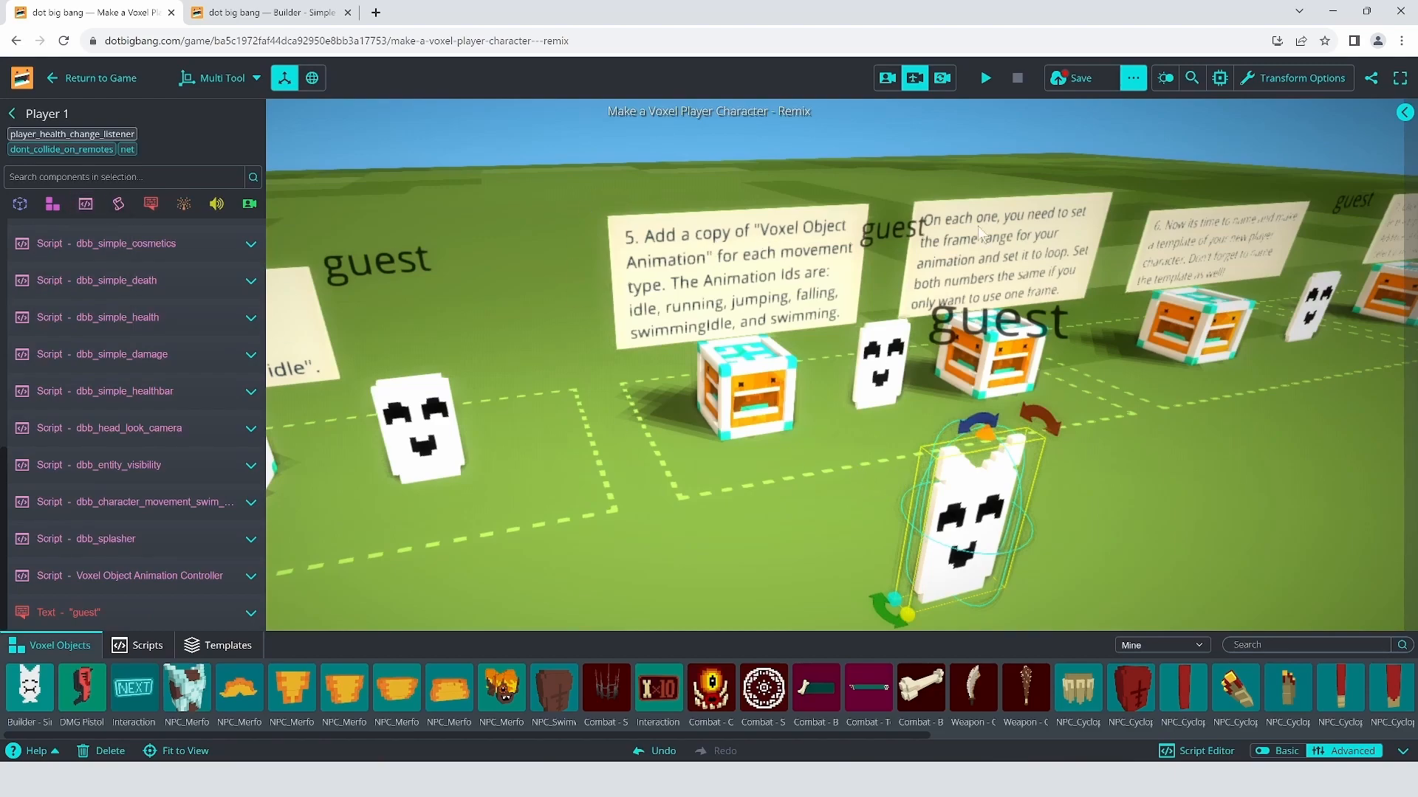
pyautogui.click(879, 372)
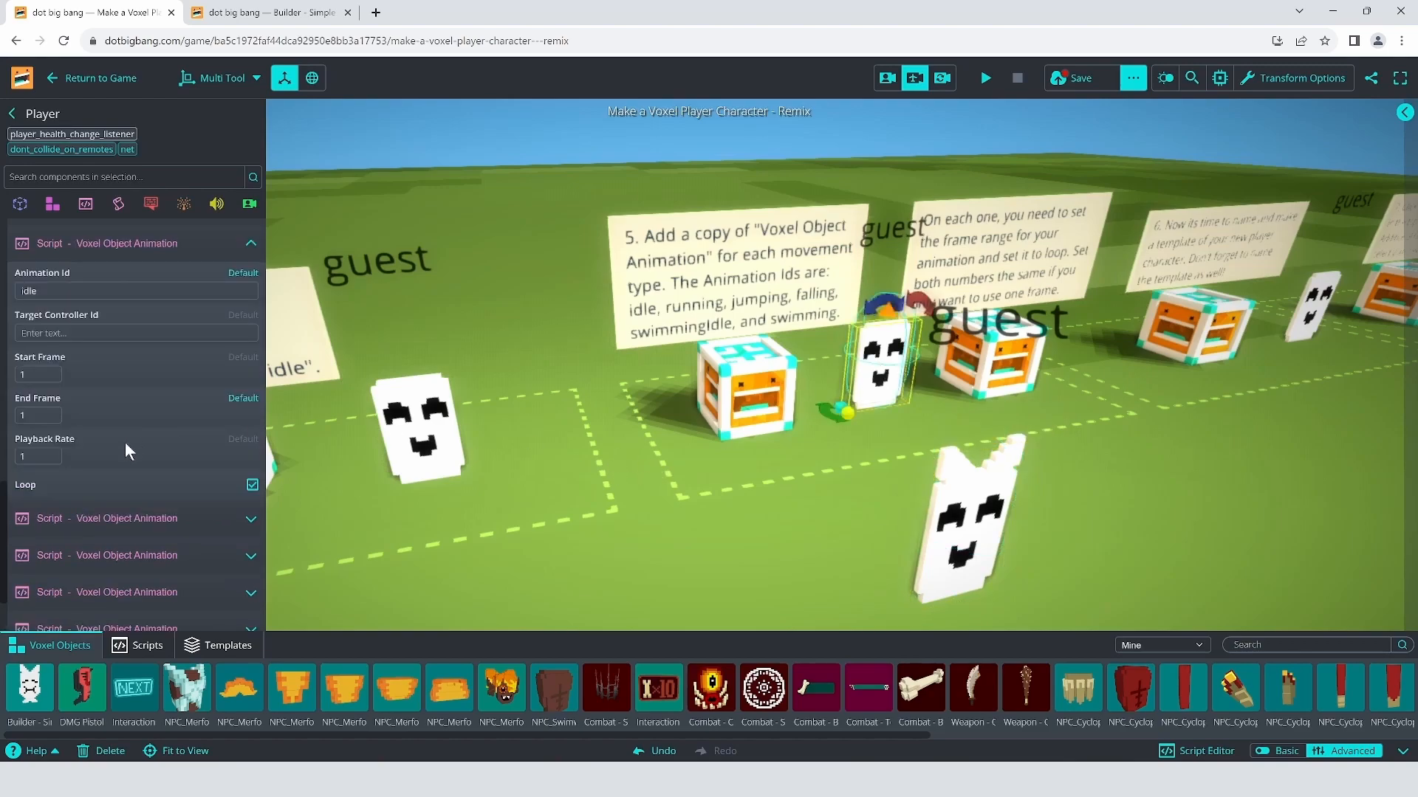
pyautogui.click(127, 245)
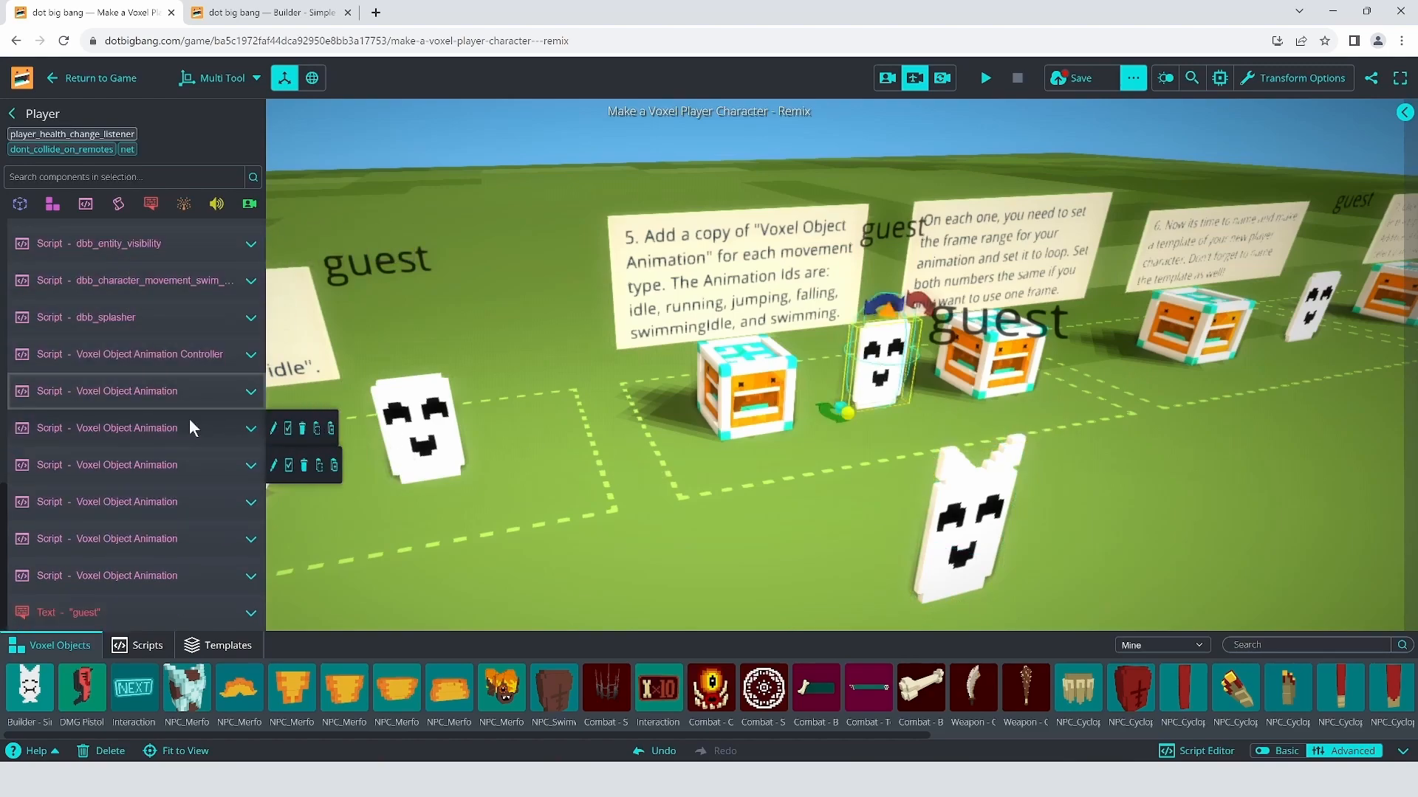
pyautogui.moveTo(187, 392)
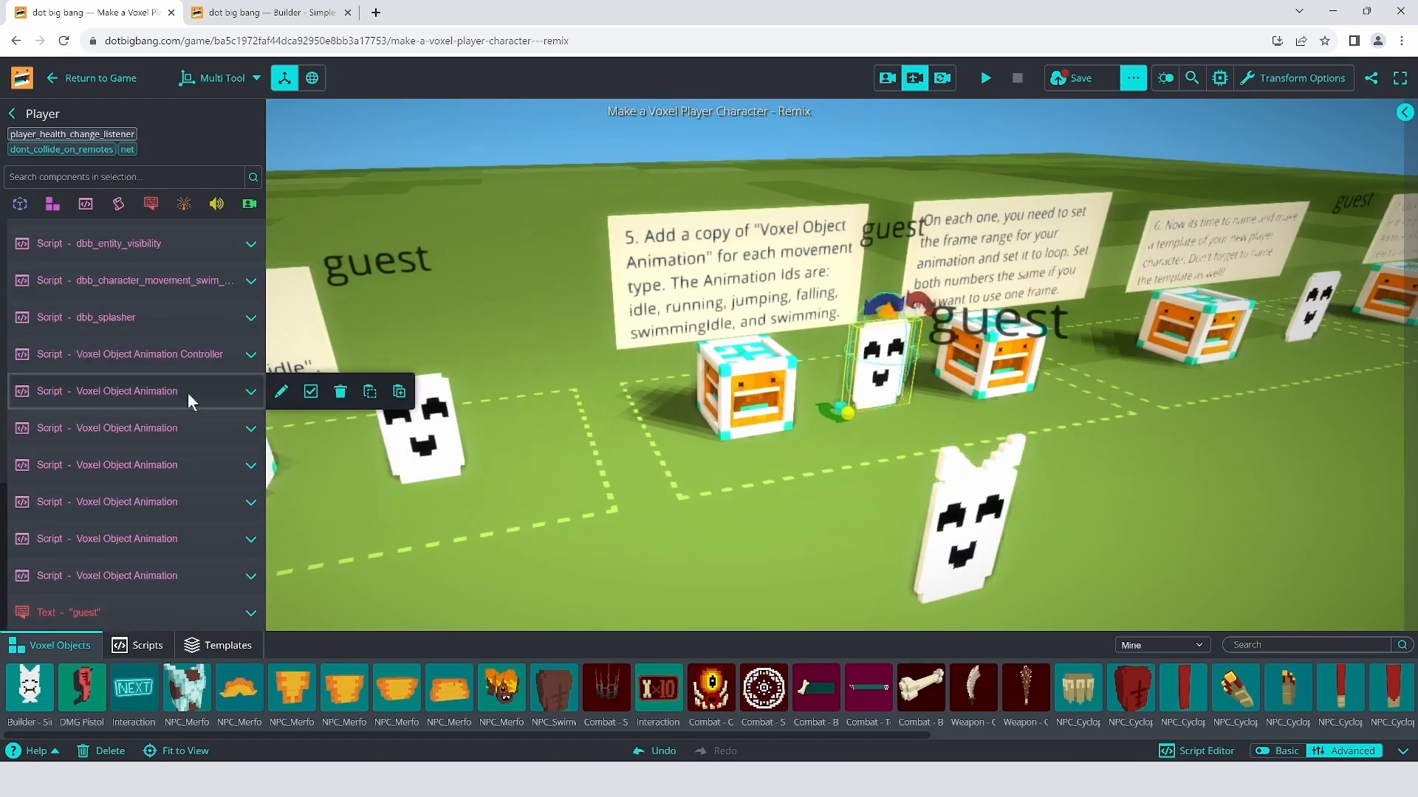
pyautogui.click(374, 394)
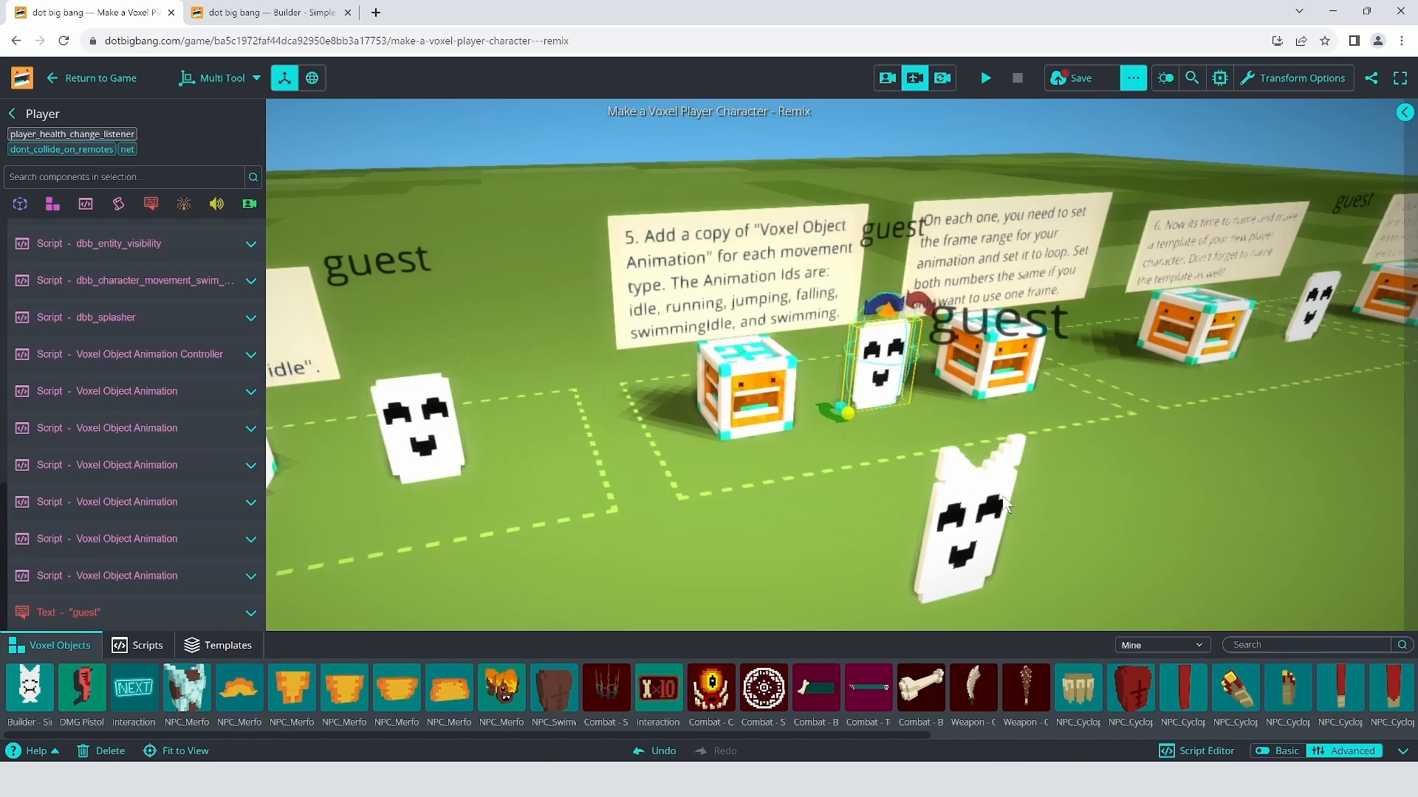
pyautogui.click(1003, 499)
pyautogui.click(86, 204)
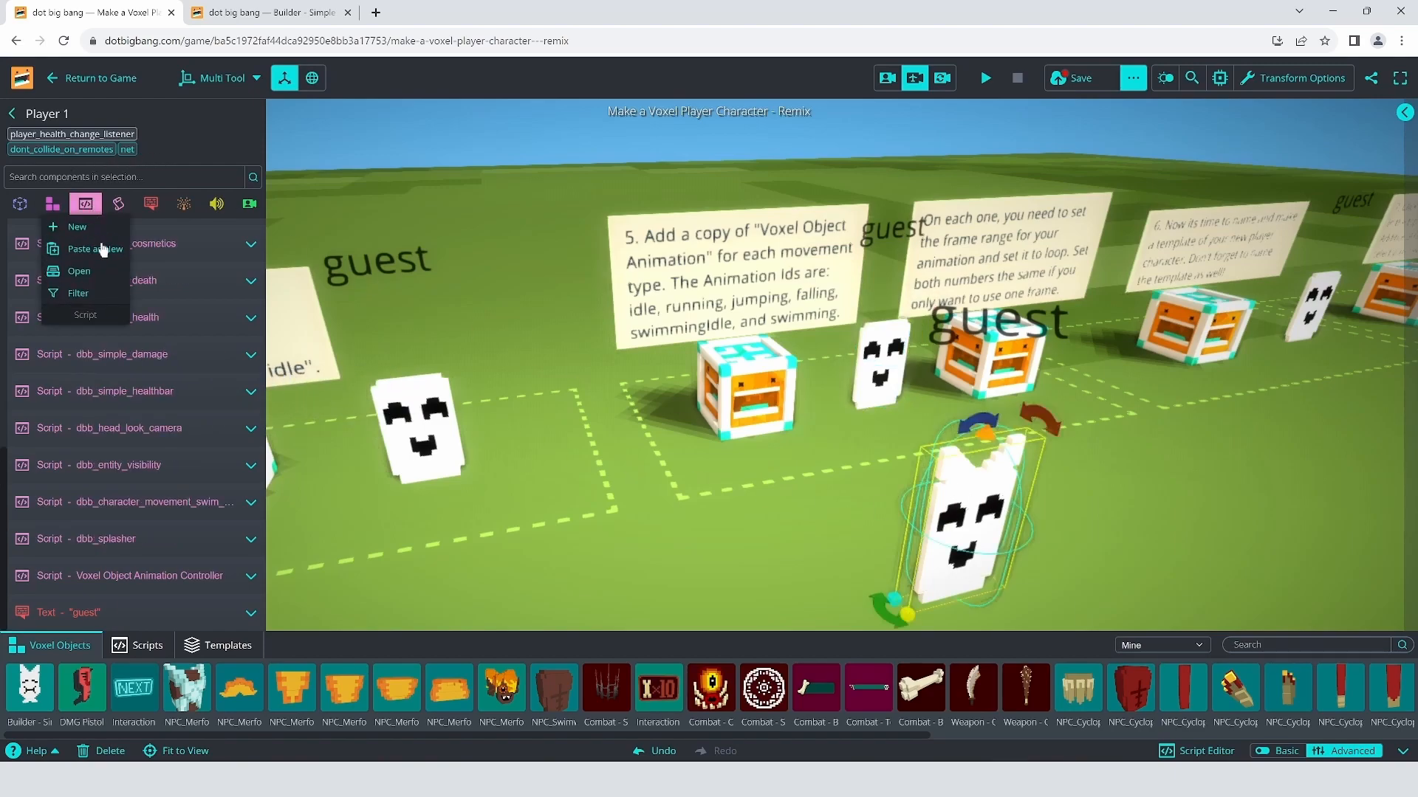
pyautogui.click(96, 250)
# Step: Copy Player's running animation script onto Player 1
pyautogui.click(877, 369)
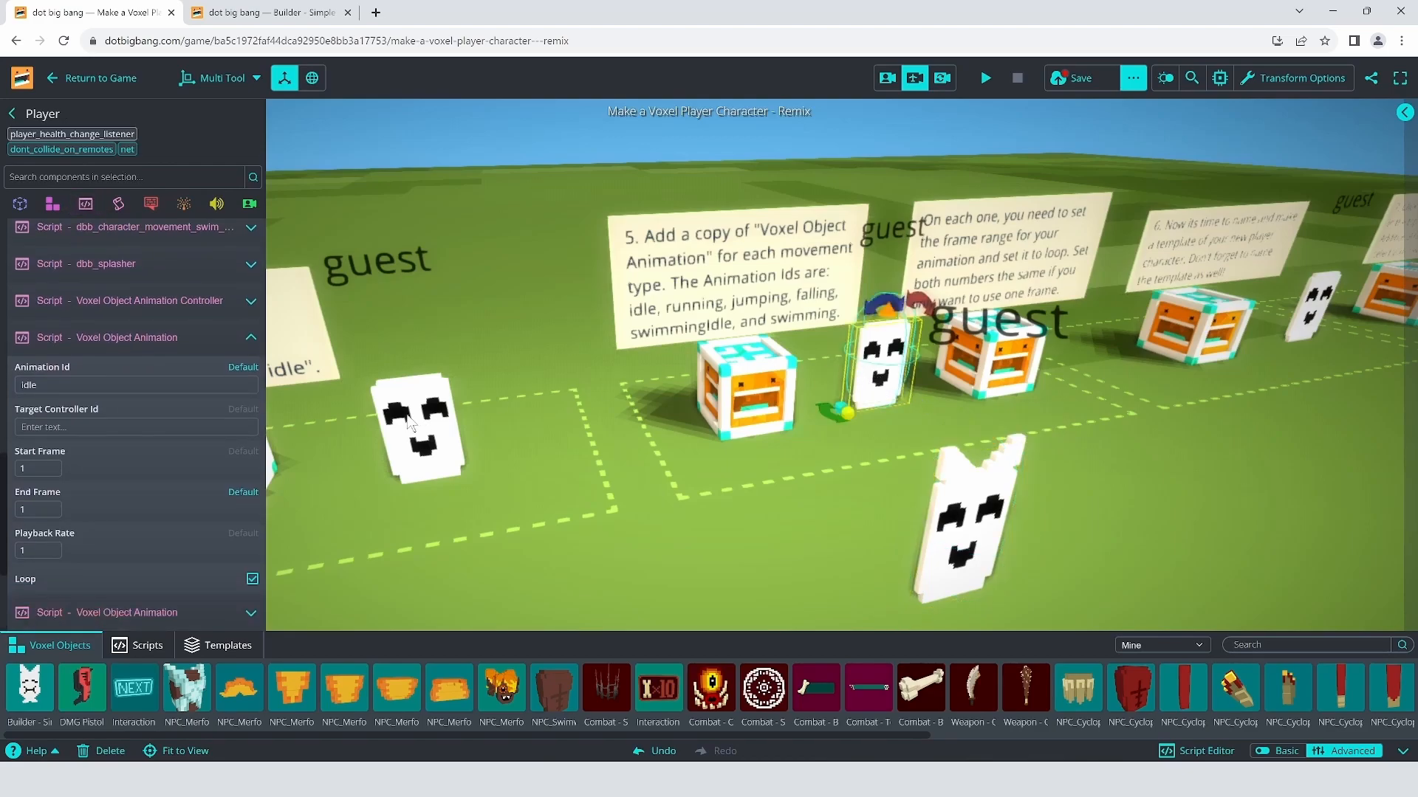
pyautogui.click(370, 431)
pyautogui.click(975, 505)
pyautogui.click(86, 203)
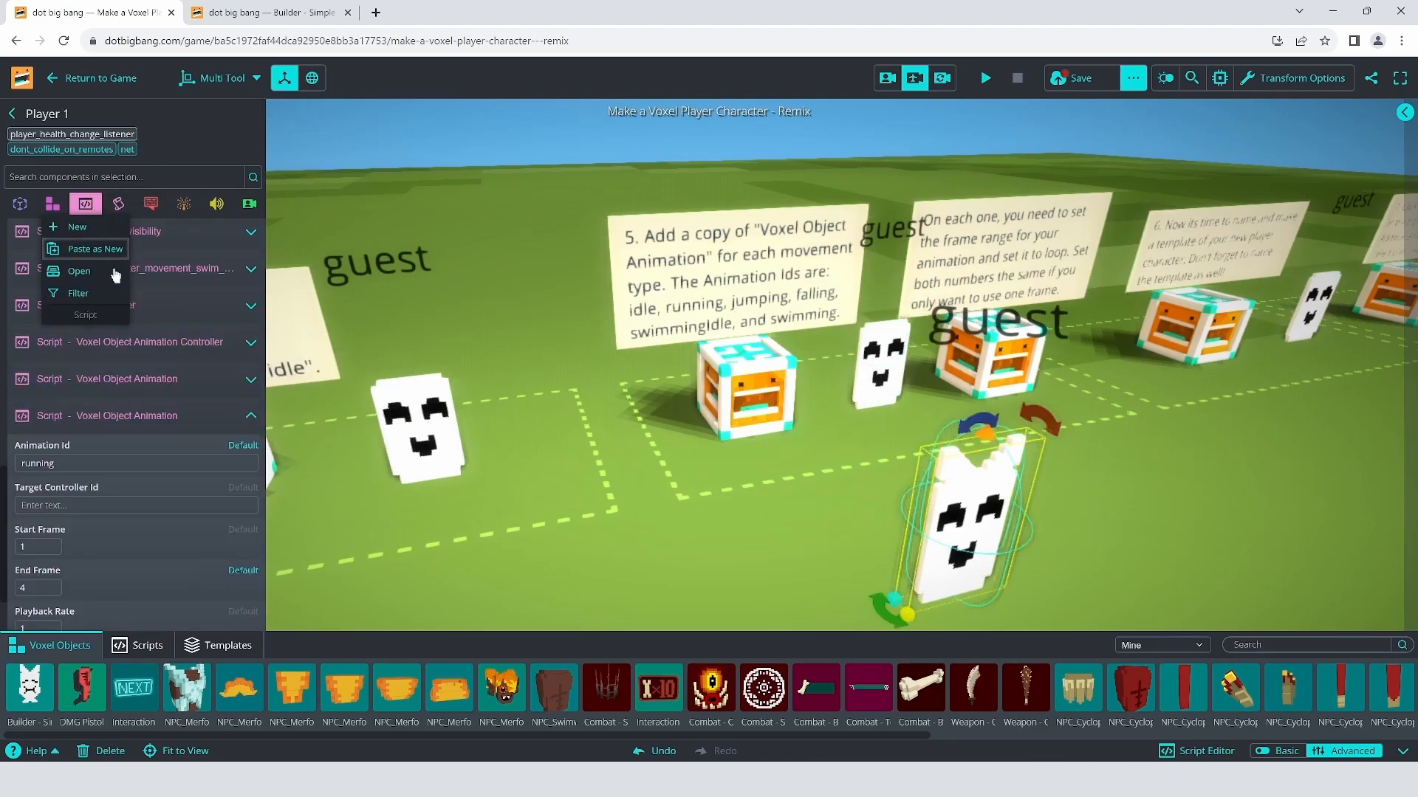
pyautogui.click(100, 251)
pyautogui.click(878, 369)
# Step: Copy Player's jumping animation script onto Player 1
pyautogui.moveTo(192, 473)
pyautogui.click(371, 468)
pyautogui.click(968, 505)
pyautogui.moveTo(85, 204)
pyautogui.click(102, 252)
pyautogui.click(879, 369)
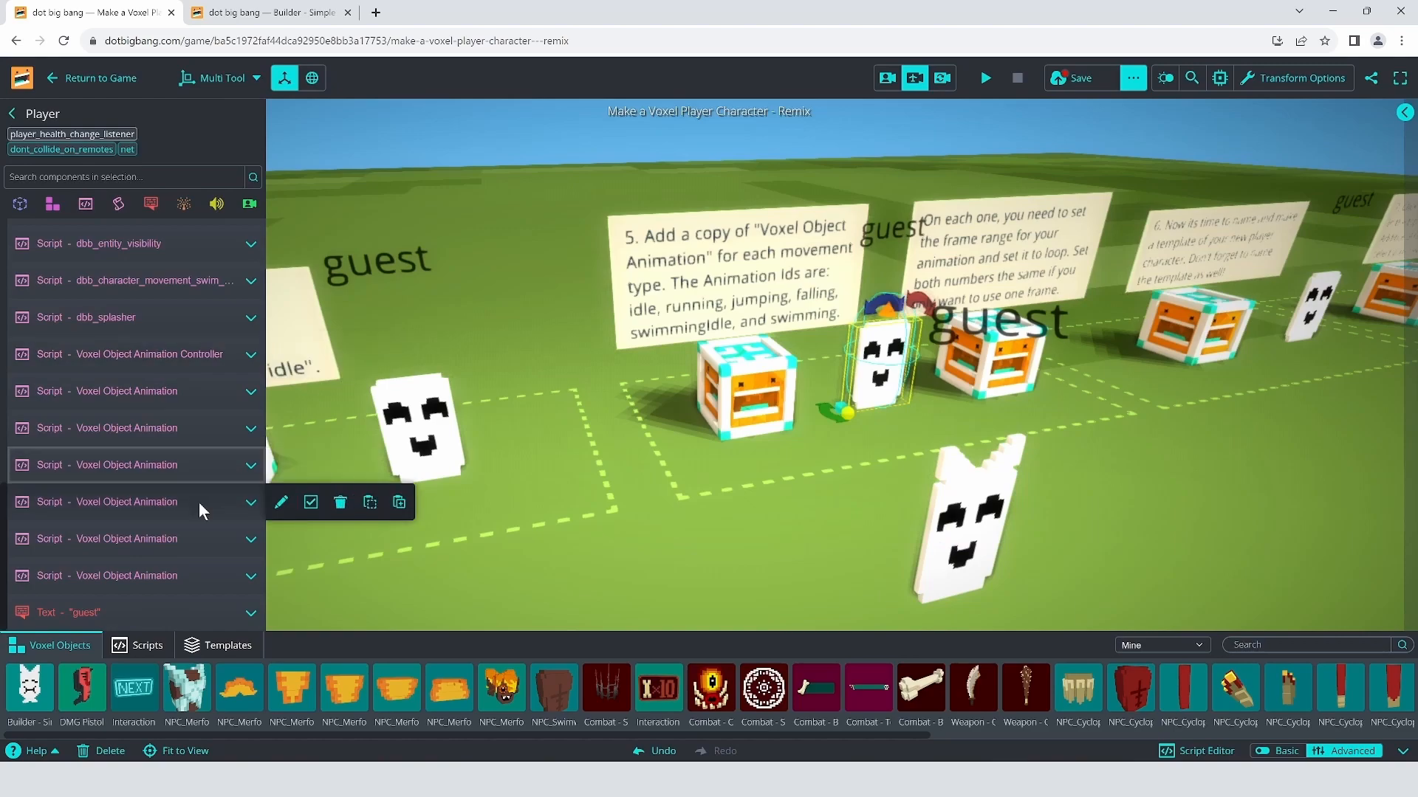
pyautogui.click(198, 501)
pyautogui.click(370, 504)
# Step: Copy Player's next animation script and its swimmingIdle script onto Player 1
pyautogui.click(975, 496)
pyautogui.click(100, 250)
pyautogui.click(878, 369)
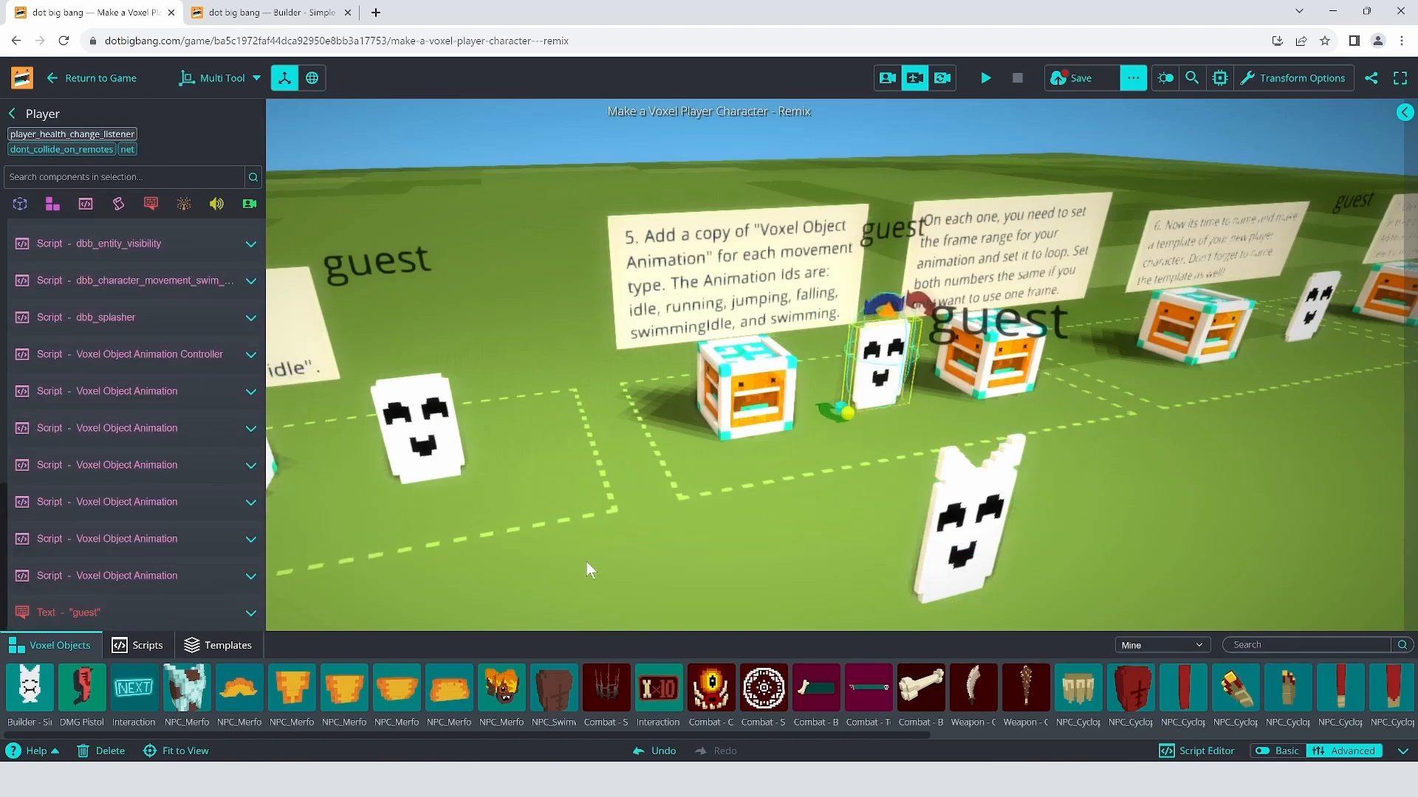
pyautogui.scroll(-10, 180, 550)
pyautogui.click(151, 538)
pyautogui.click(151, 539)
pyautogui.click(370, 538)
pyautogui.click(971, 506)
pyautogui.click(85, 204)
pyautogui.click(101, 251)
# Step: Copy Player's swimming animation script onto Player 1
pyautogui.click(879, 369)
pyautogui.click(173, 340)
pyautogui.click(189, 581)
pyautogui.click(370, 577)
pyautogui.click(968, 506)
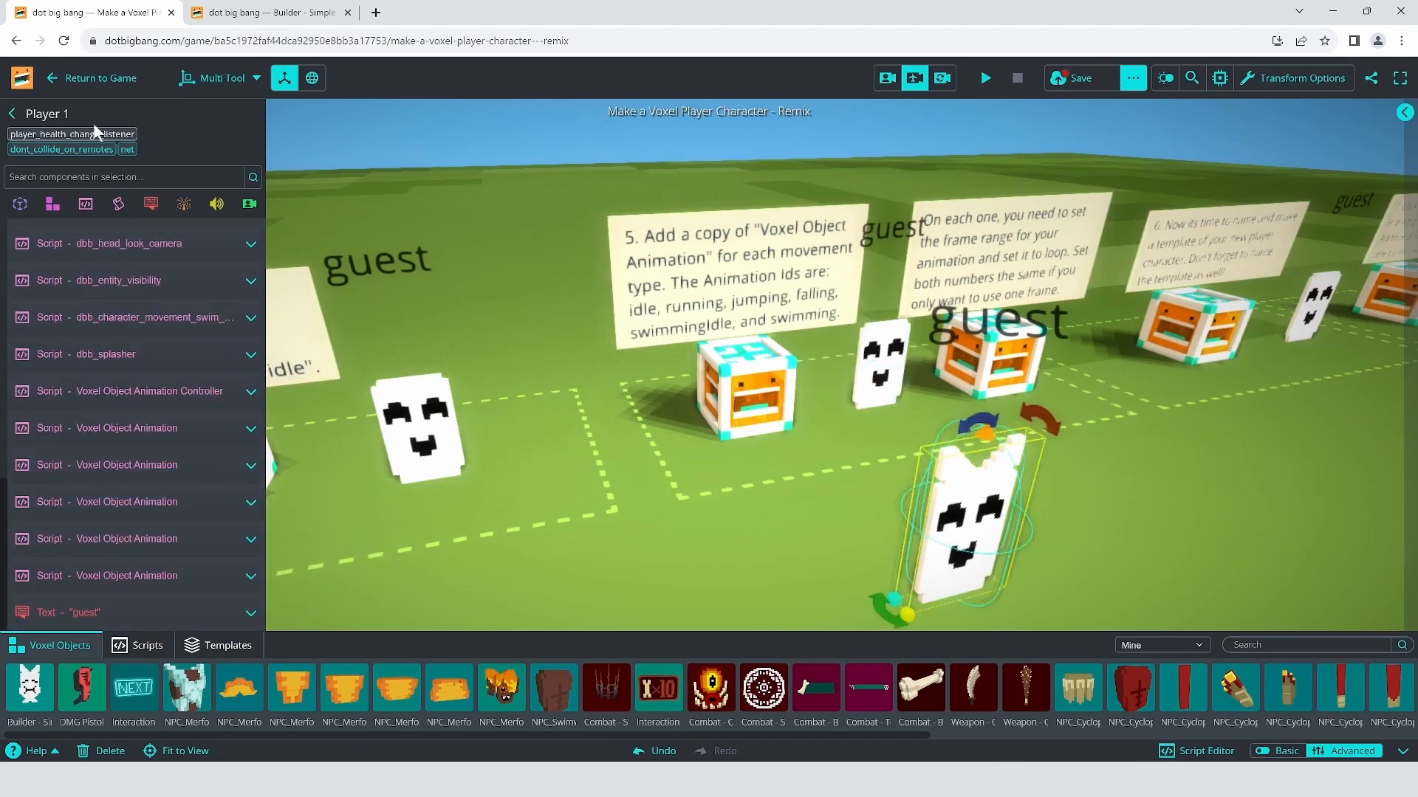
pyautogui.moveTo(86, 204)
pyautogui.click(101, 251)
# Step: Review Player 1's pasted animations, expanding idle, running and falling to check their Animation Ids
pyautogui.click(122, 304)
pyautogui.click(124, 271)
pyautogui.click(932, 567)
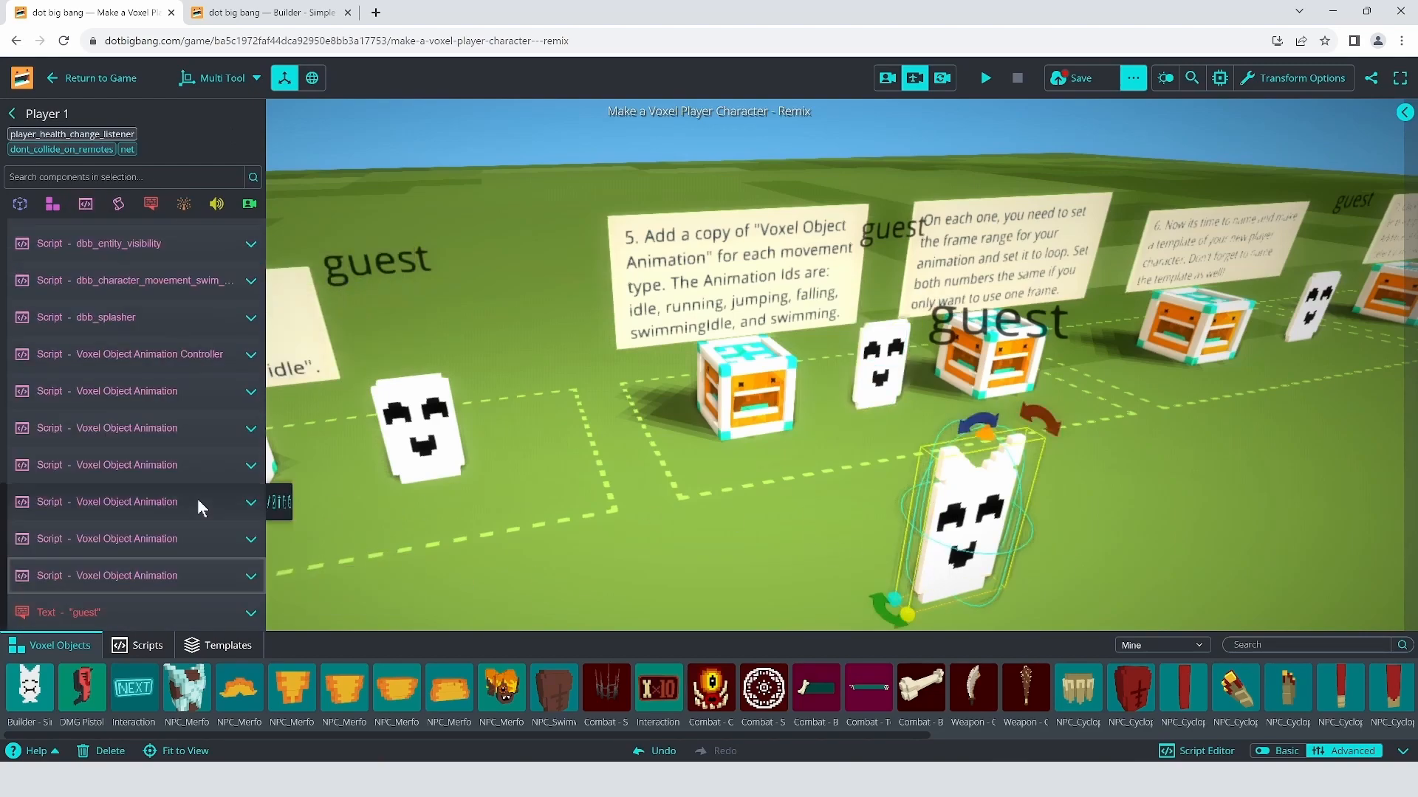
pyautogui.moveTo(178, 402)
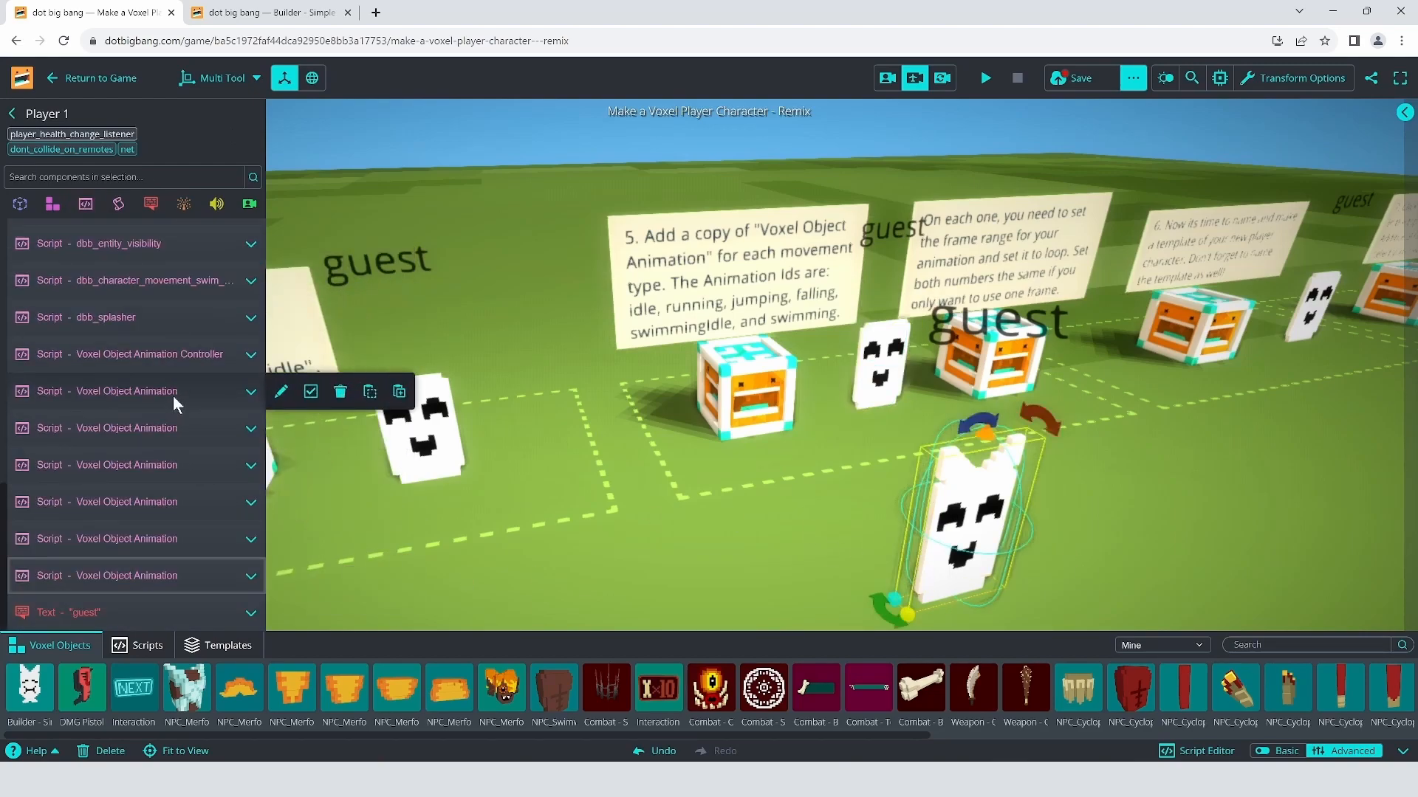
pyautogui.click(177, 402)
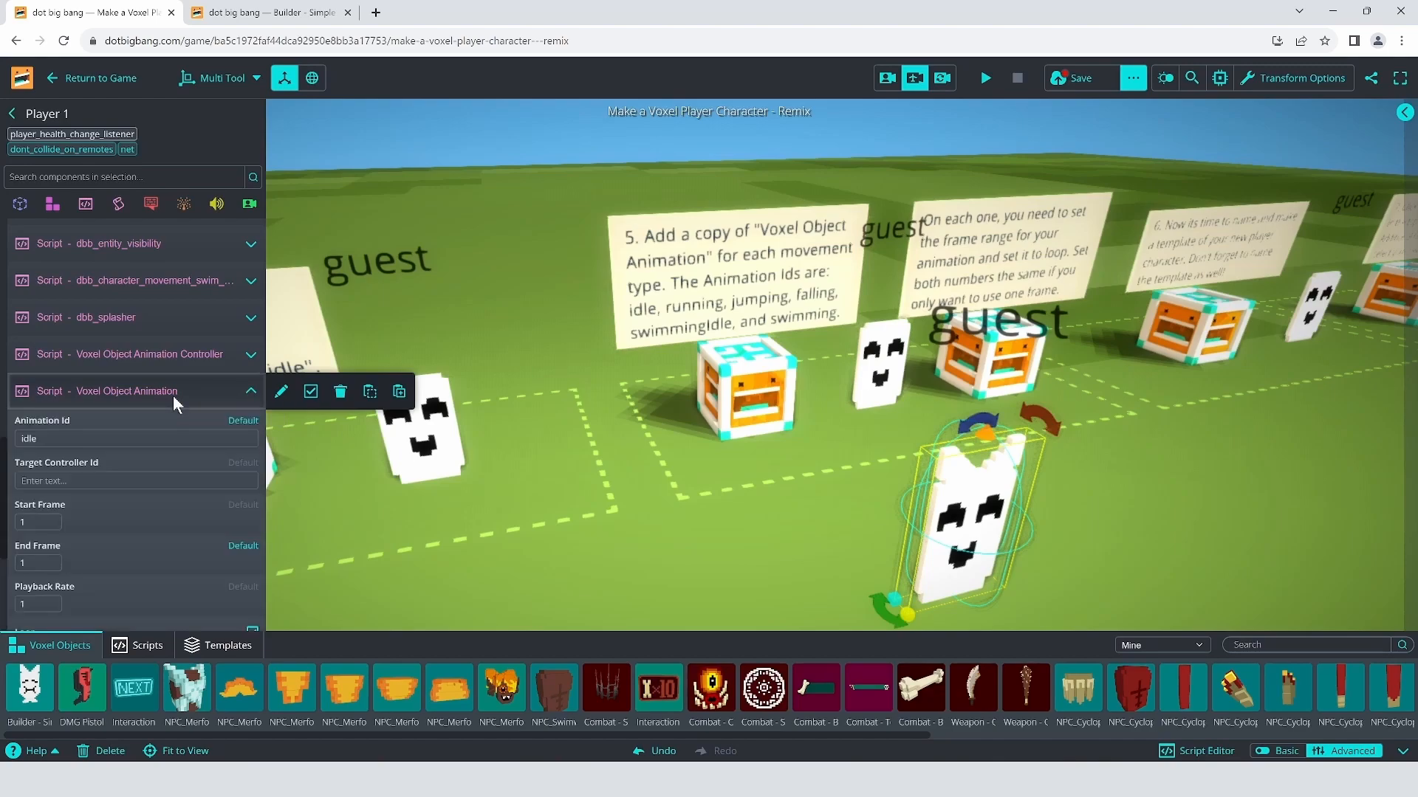
pyautogui.click(175, 402)
pyautogui.click(165, 428)
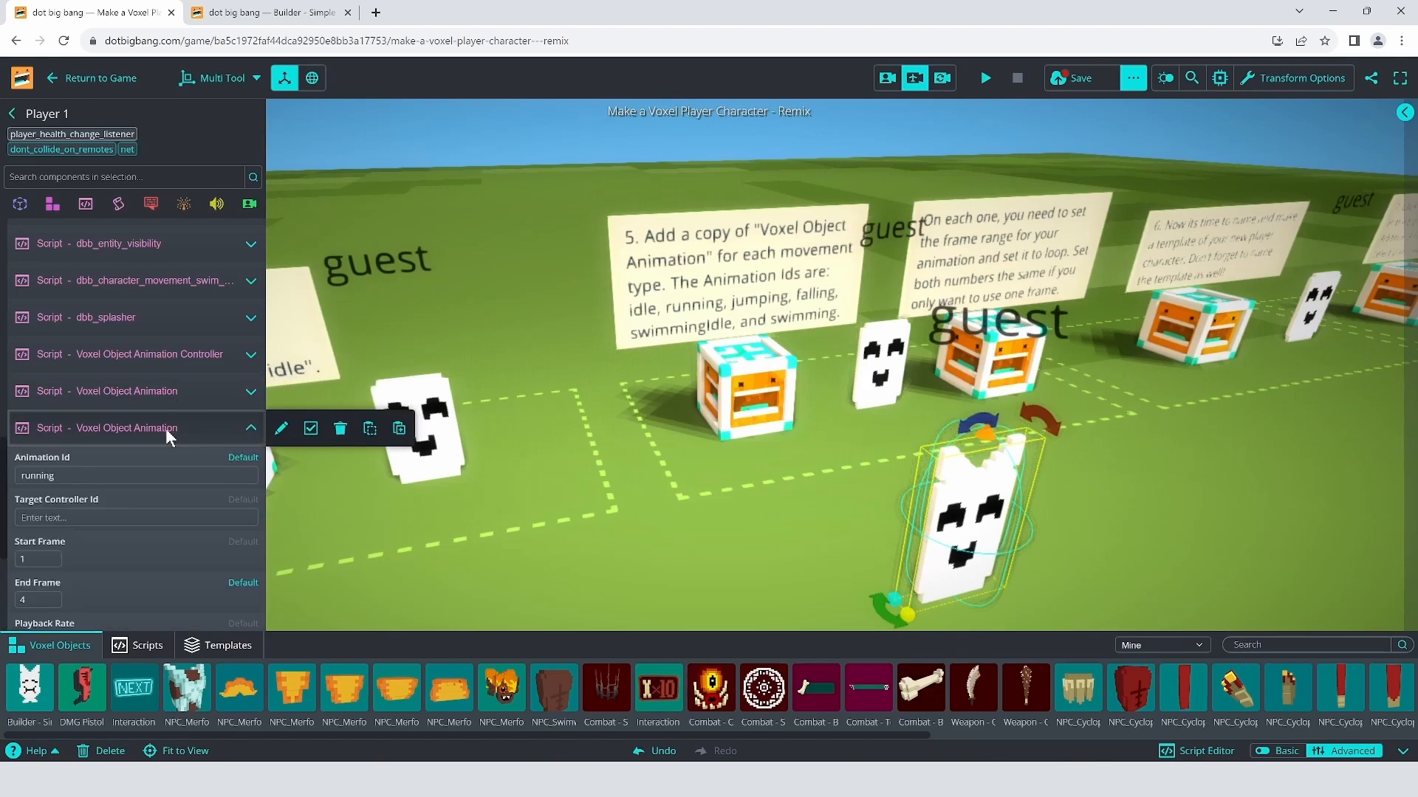
pyautogui.click(165, 428)
pyautogui.click(164, 464)
# Step: Check the jumping, swimmingIdle and swimming Animation Ids, then reopen idle
pyautogui.click(164, 482)
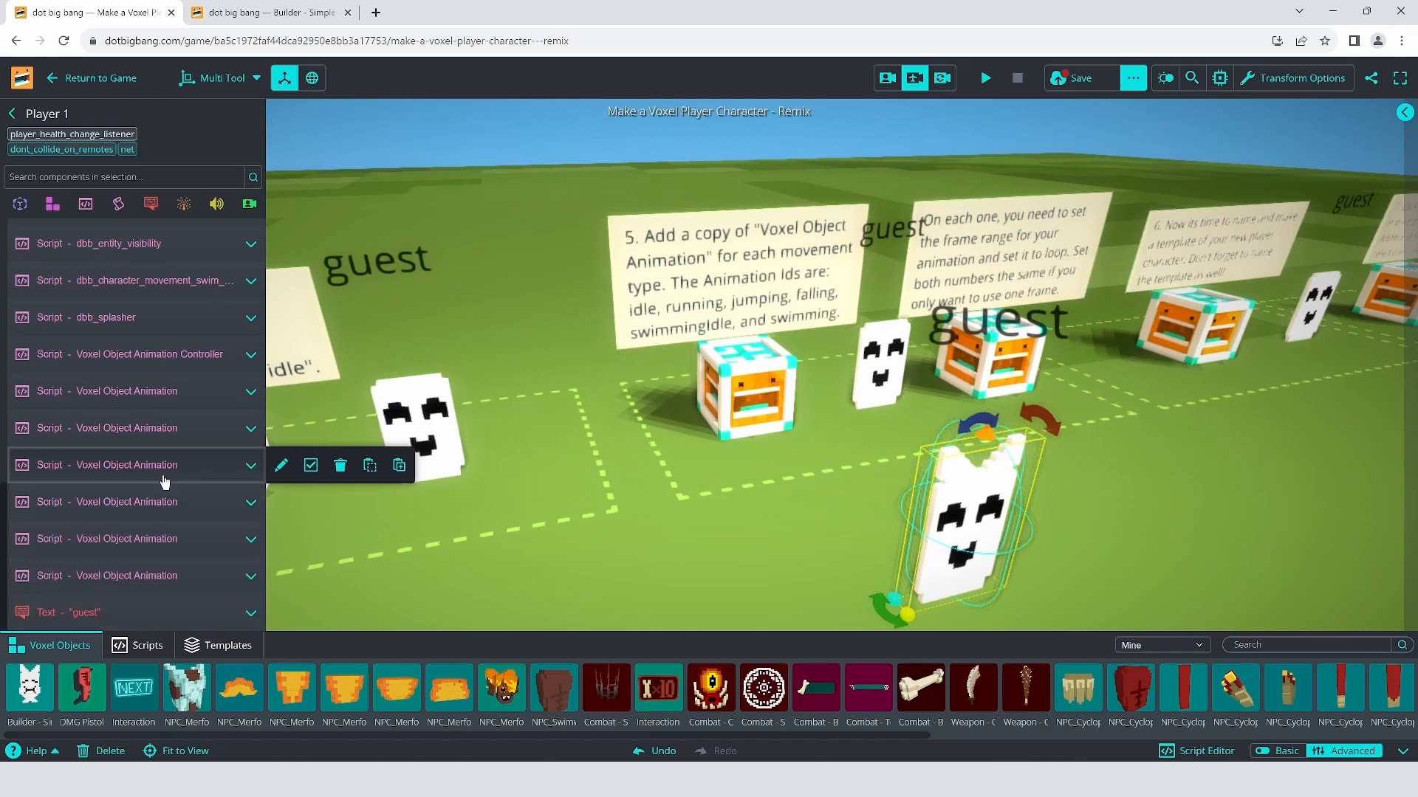
pyautogui.click(168, 504)
pyautogui.click(166, 510)
pyautogui.click(169, 542)
pyautogui.click(169, 543)
pyautogui.click(177, 577)
pyautogui.click(177, 578)
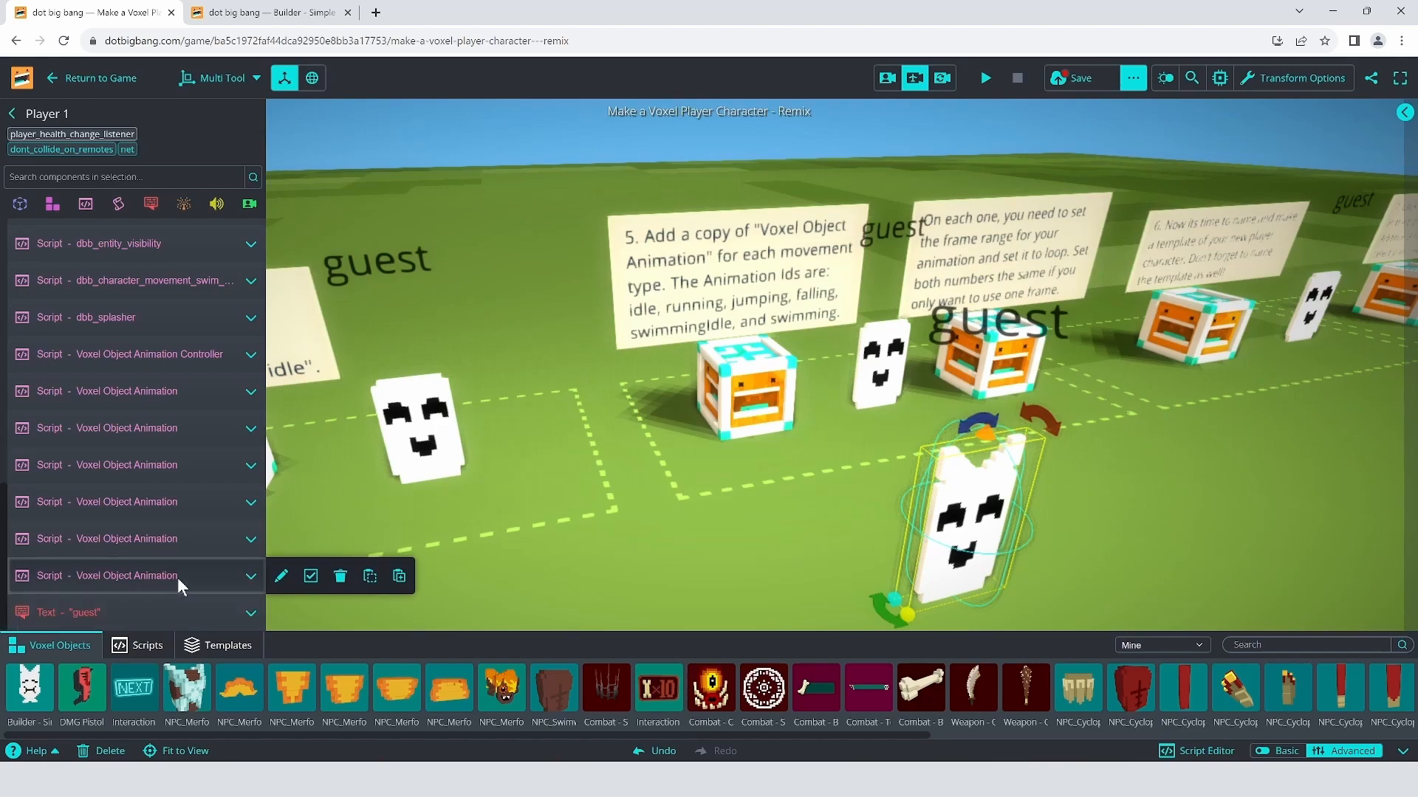
pyautogui.click(148, 395)
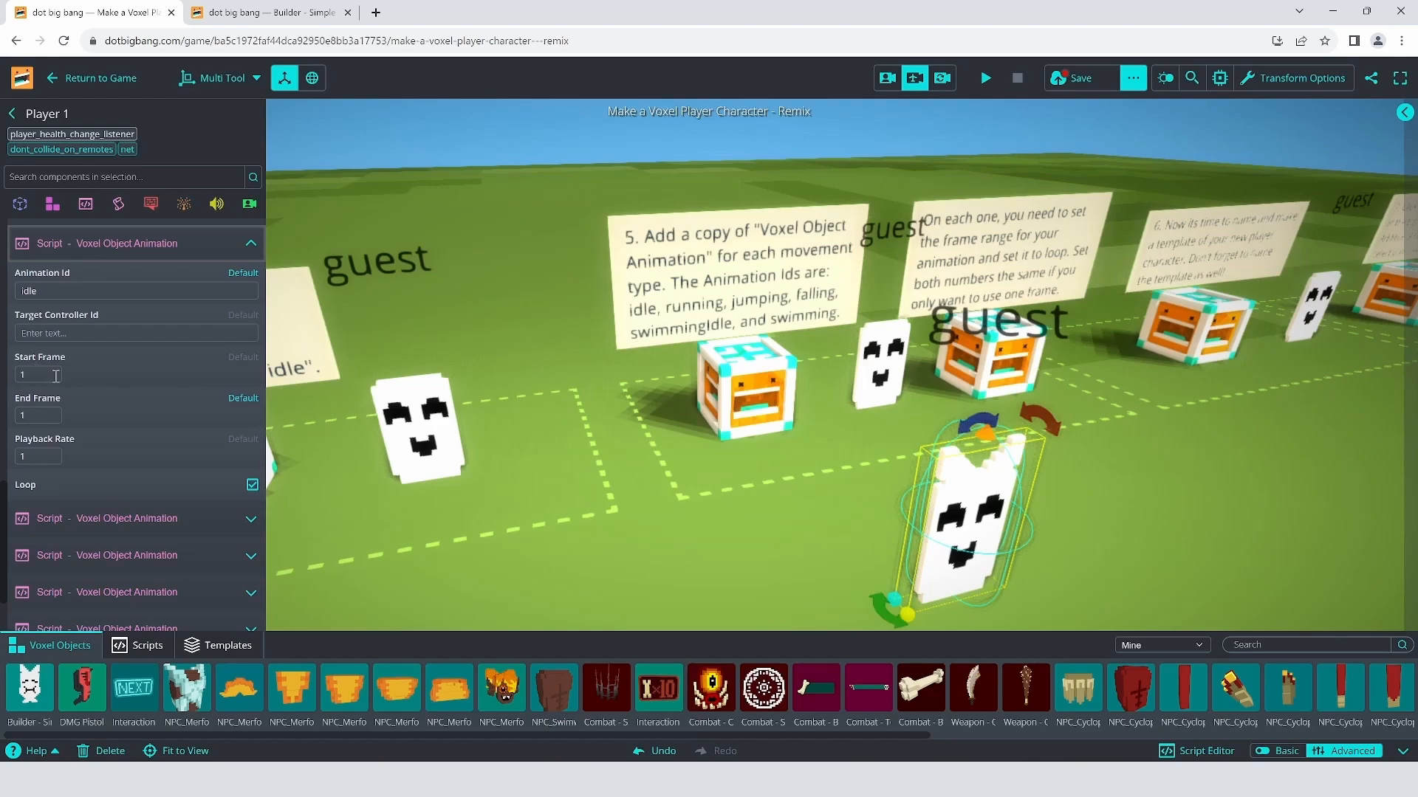
pyautogui.click(27, 357)
pyautogui.click(49, 416)
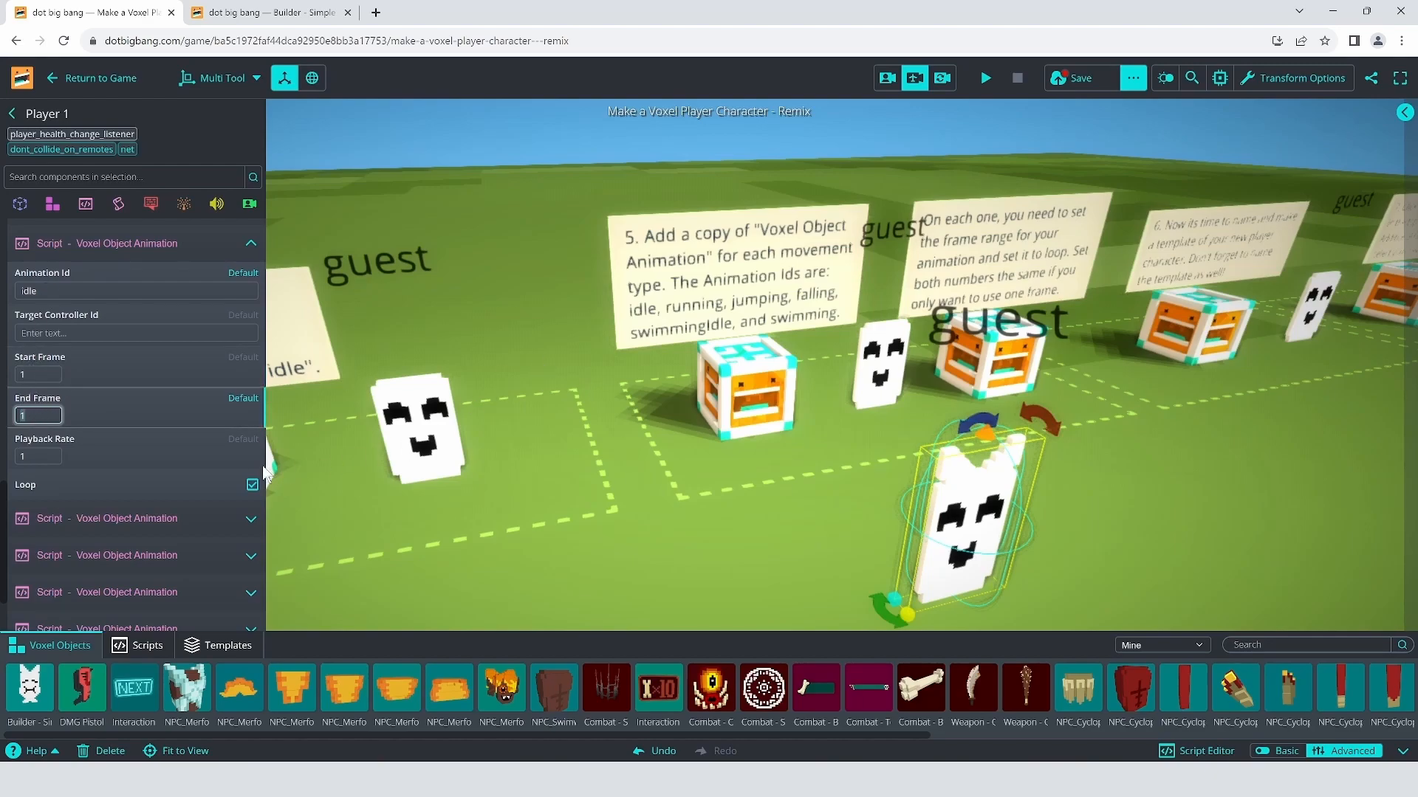
pyautogui.click(266, 12)
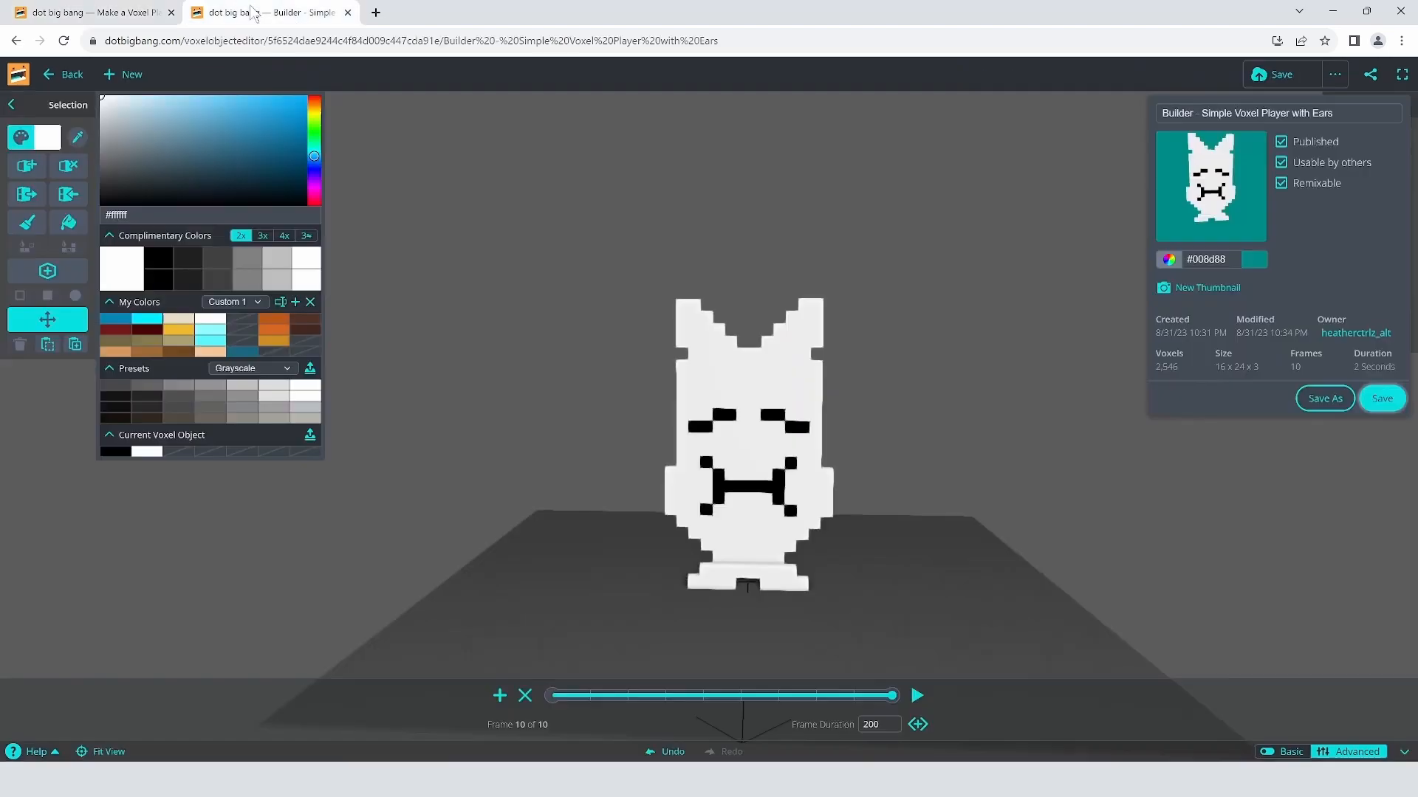
pyautogui.click(558, 696)
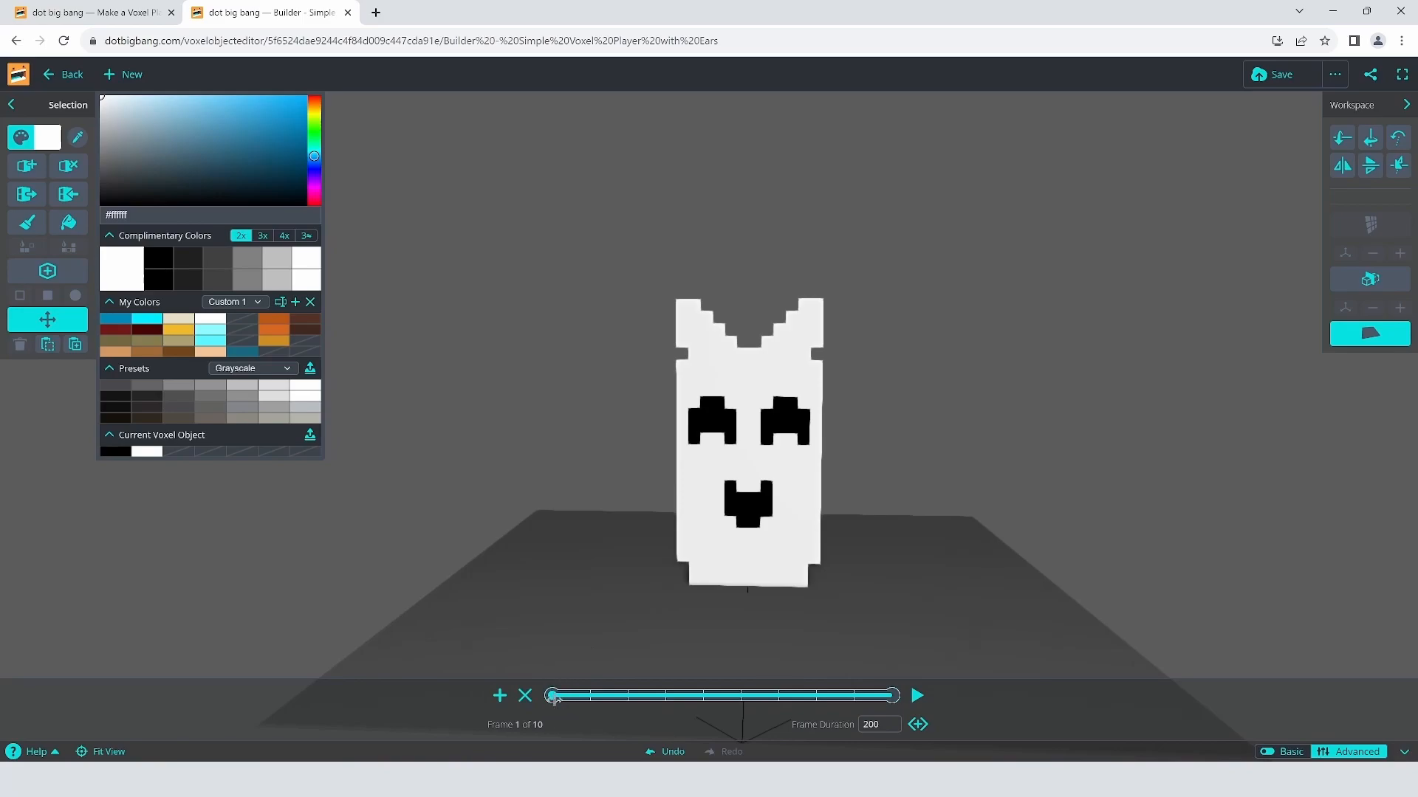
pyautogui.click(126, 13)
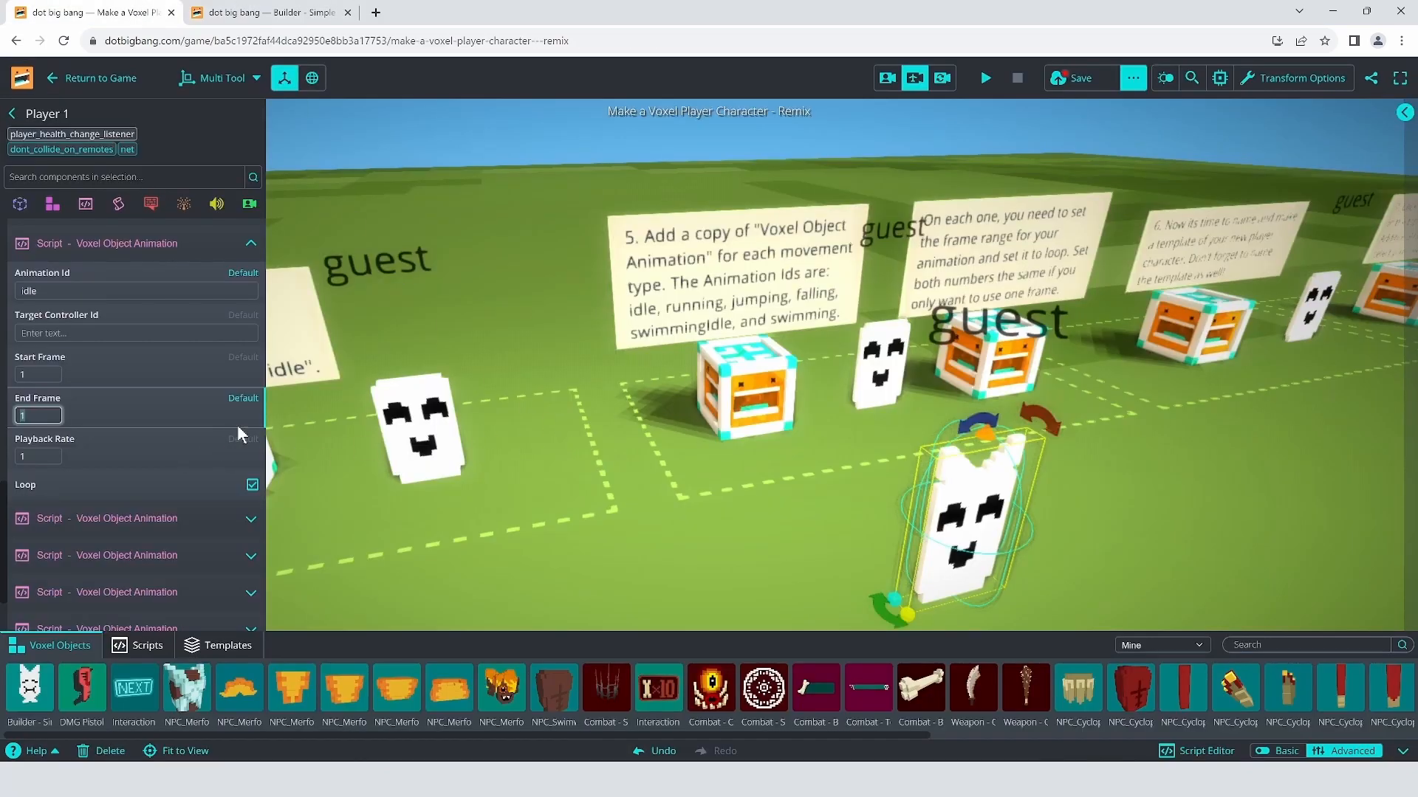
pyautogui.click(93, 243)
pyautogui.click(170, 430)
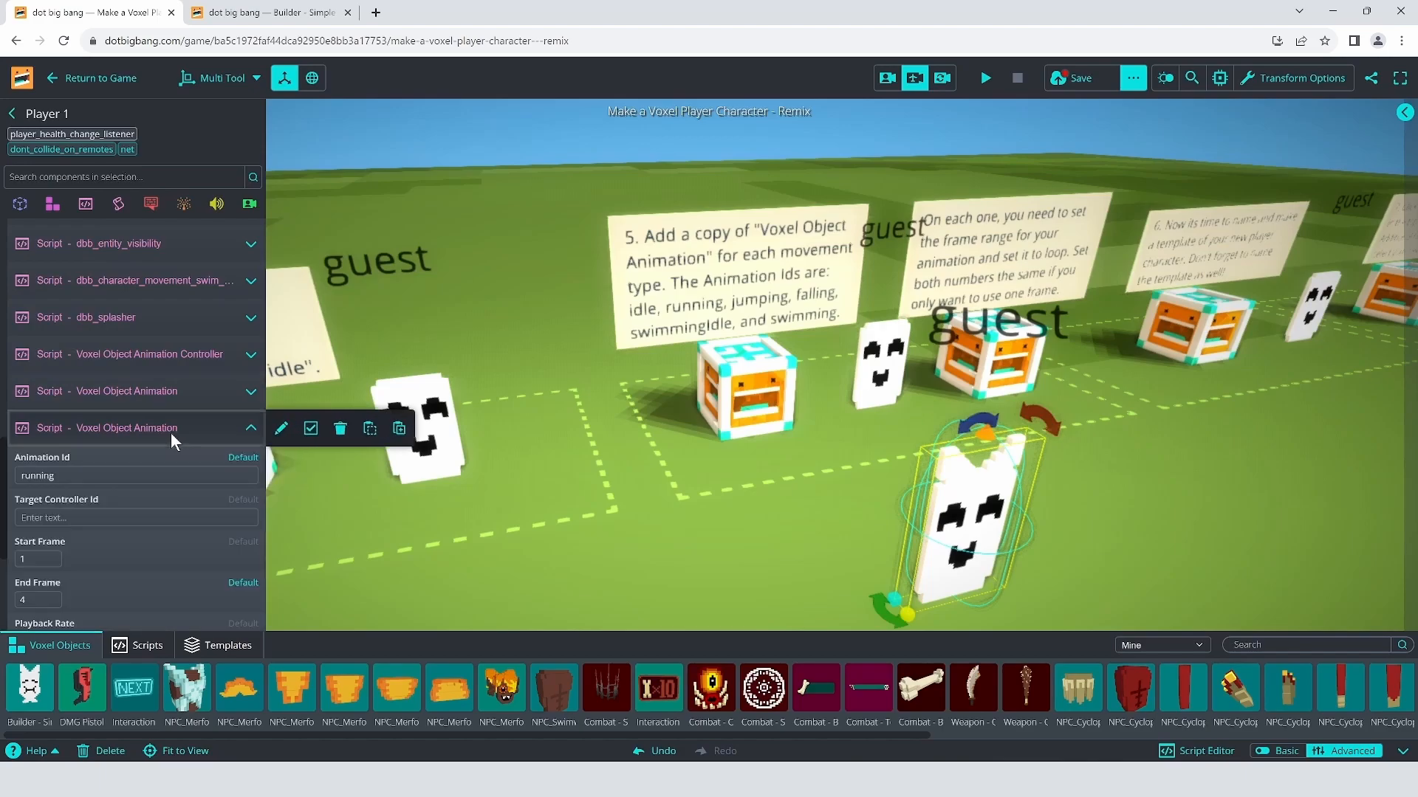
pyautogui.scroll(-2, 155, 527)
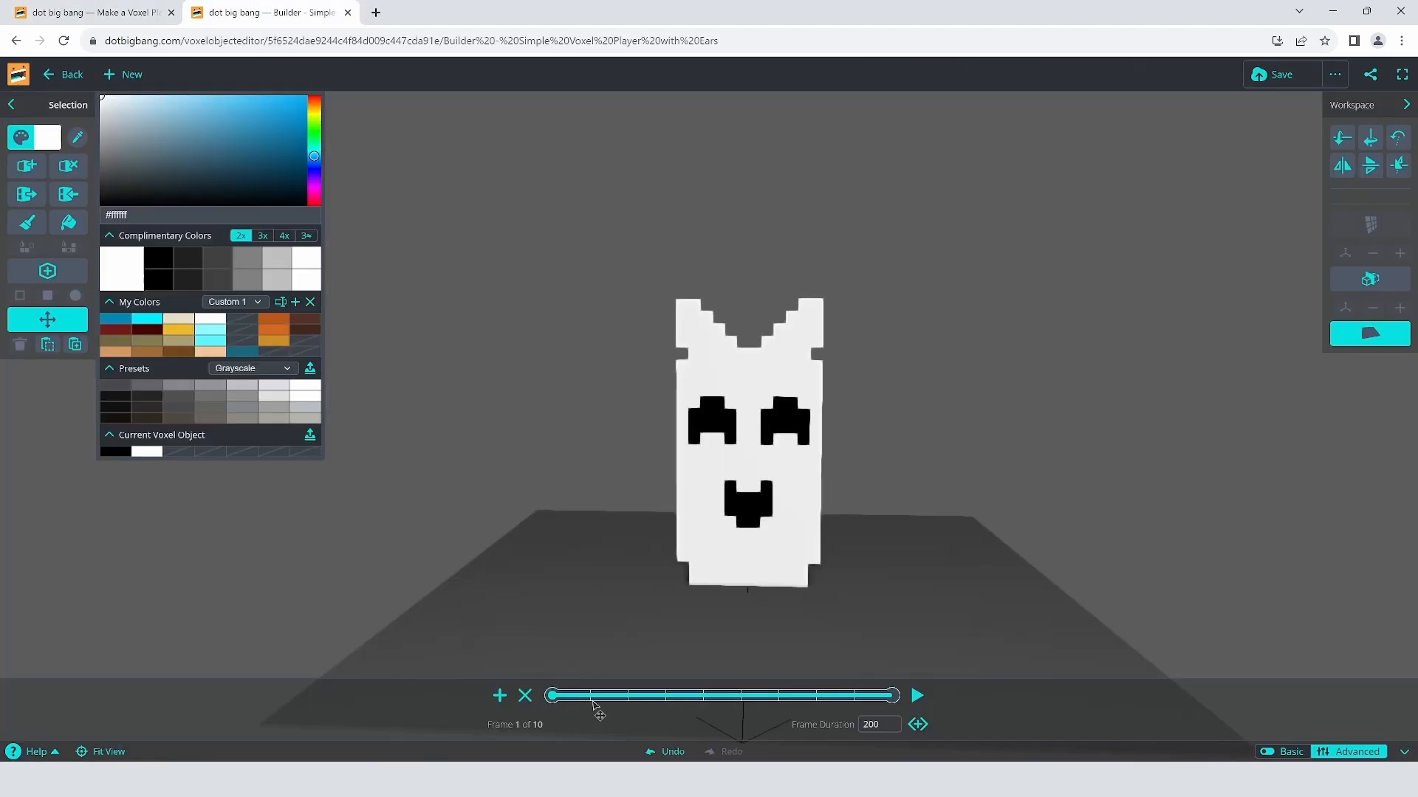
pyautogui.moveTo(555, 695); pyautogui.dragTo(657, 696)
pyautogui.moveTo(559, 698); pyautogui.dragTo(663, 697)
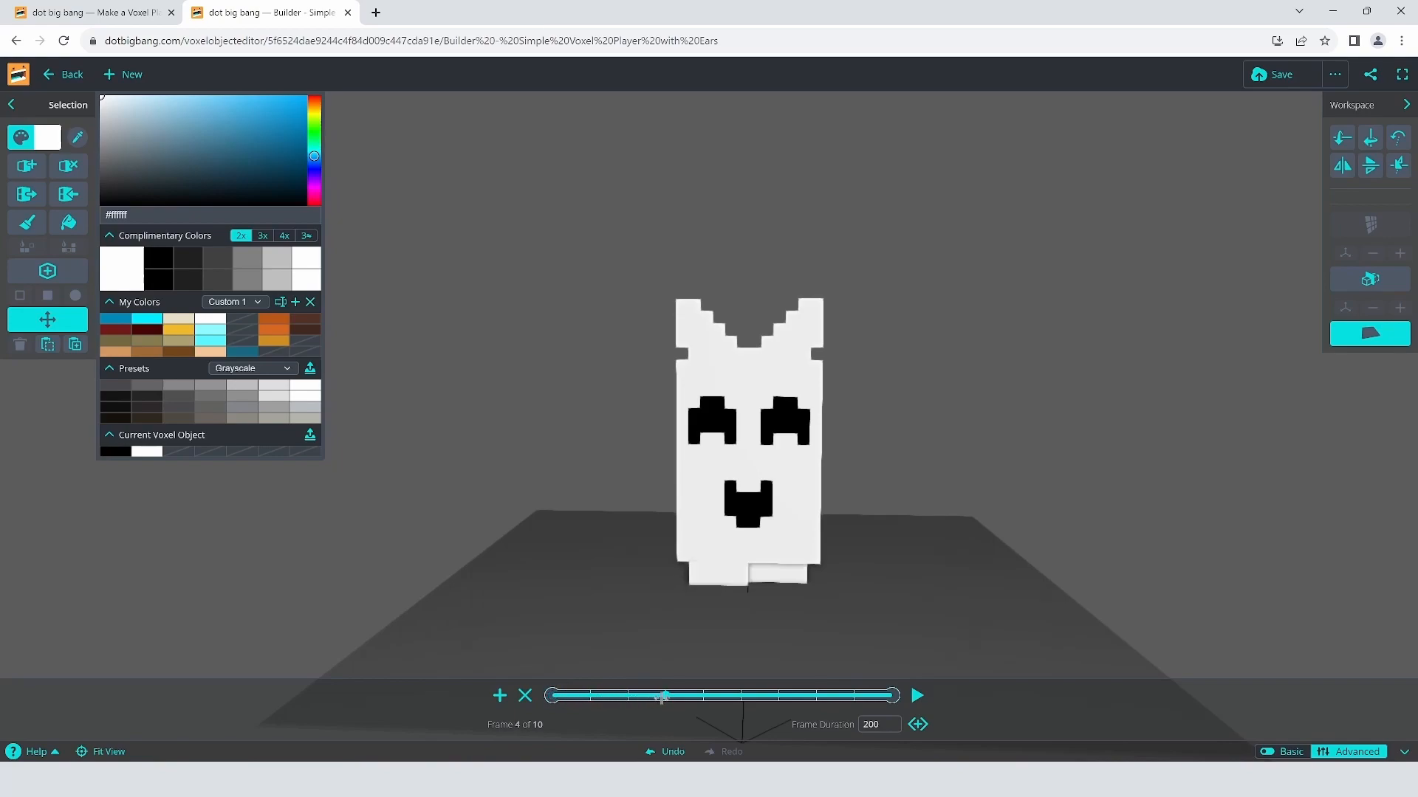
pyautogui.click(129, 15)
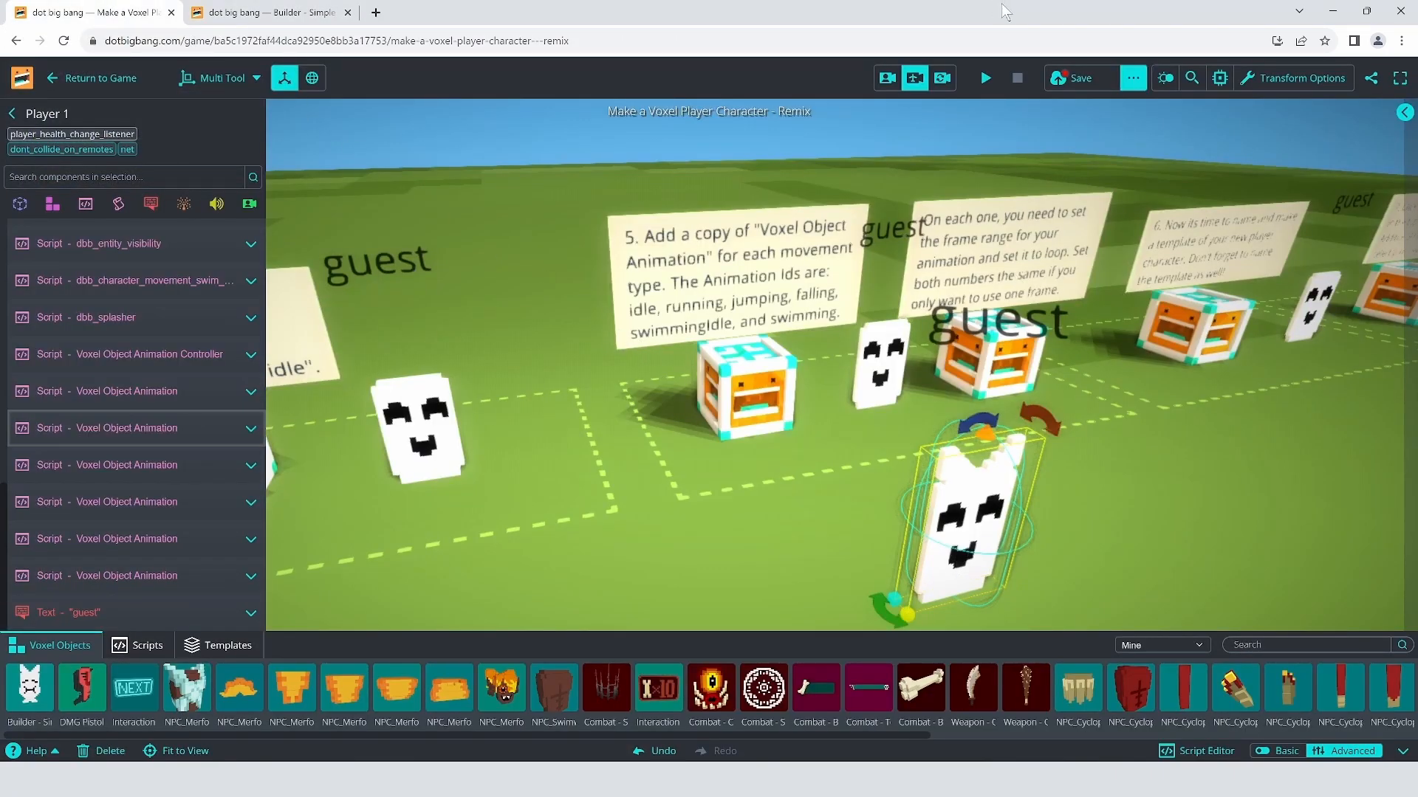
# Step: Save the remix and start a test run, running the avatar around with WASD
pyautogui.click(1110, 86)
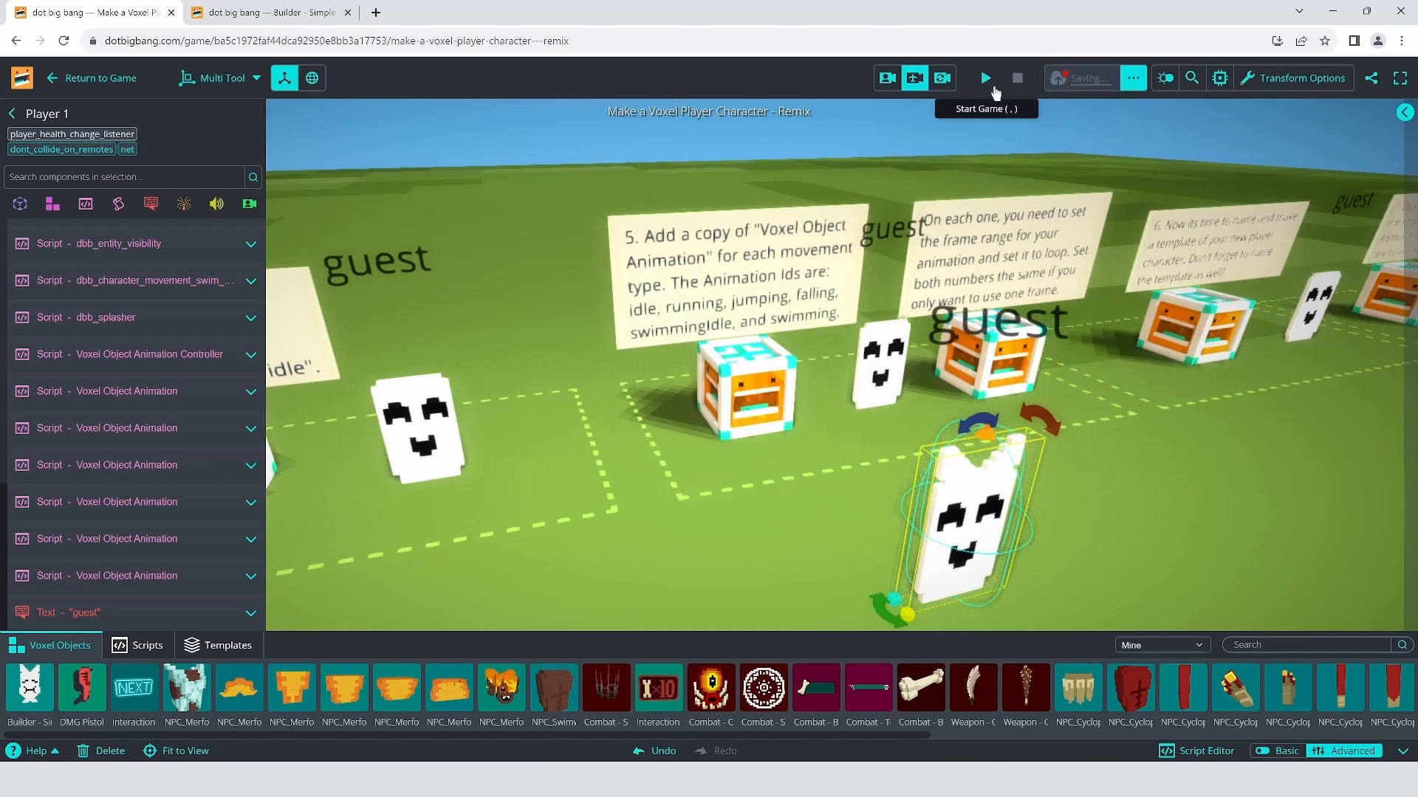
pyautogui.click(986, 80)
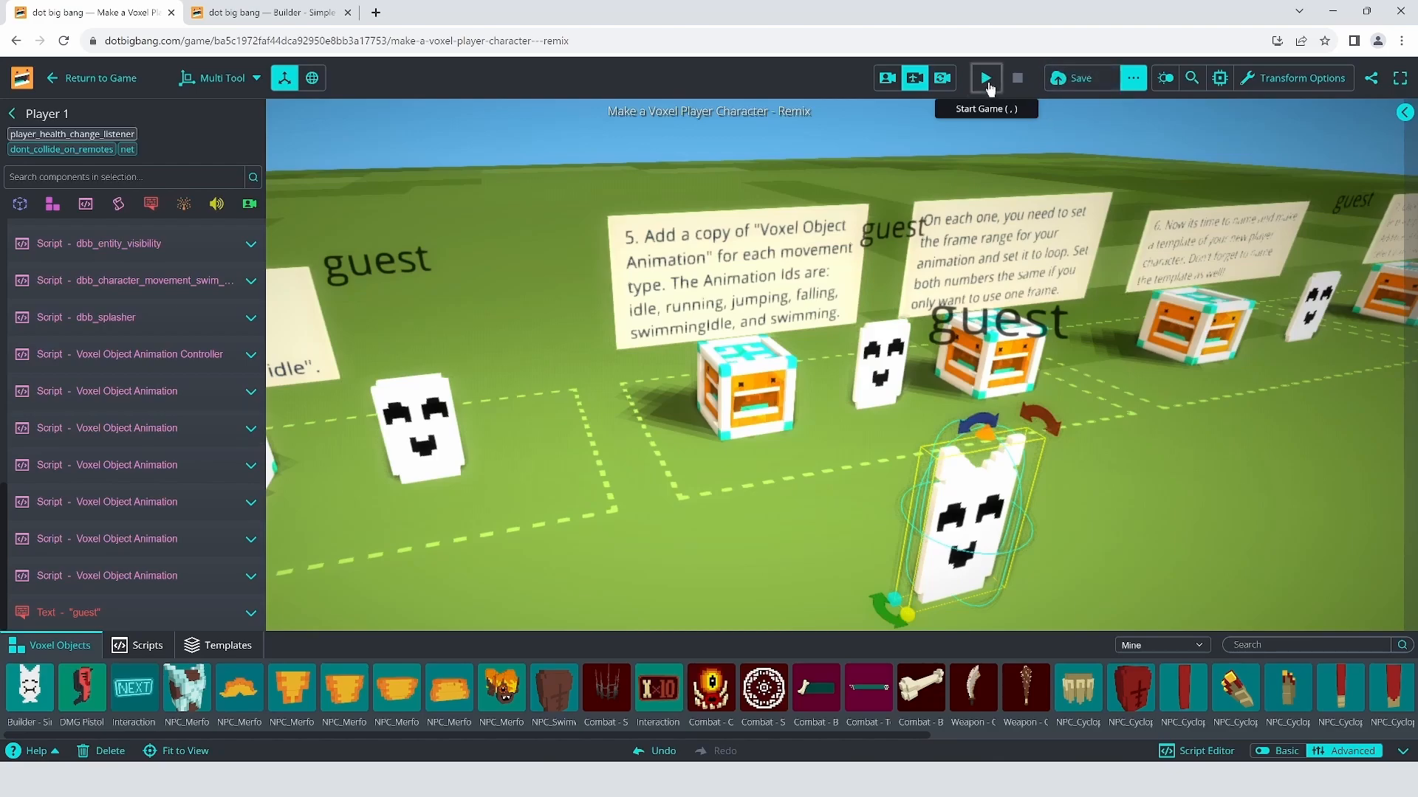
pyautogui.moveTo(868, 422); pyautogui.dragTo(1251, 402)
pyautogui.press('d')
pyautogui.press('a')
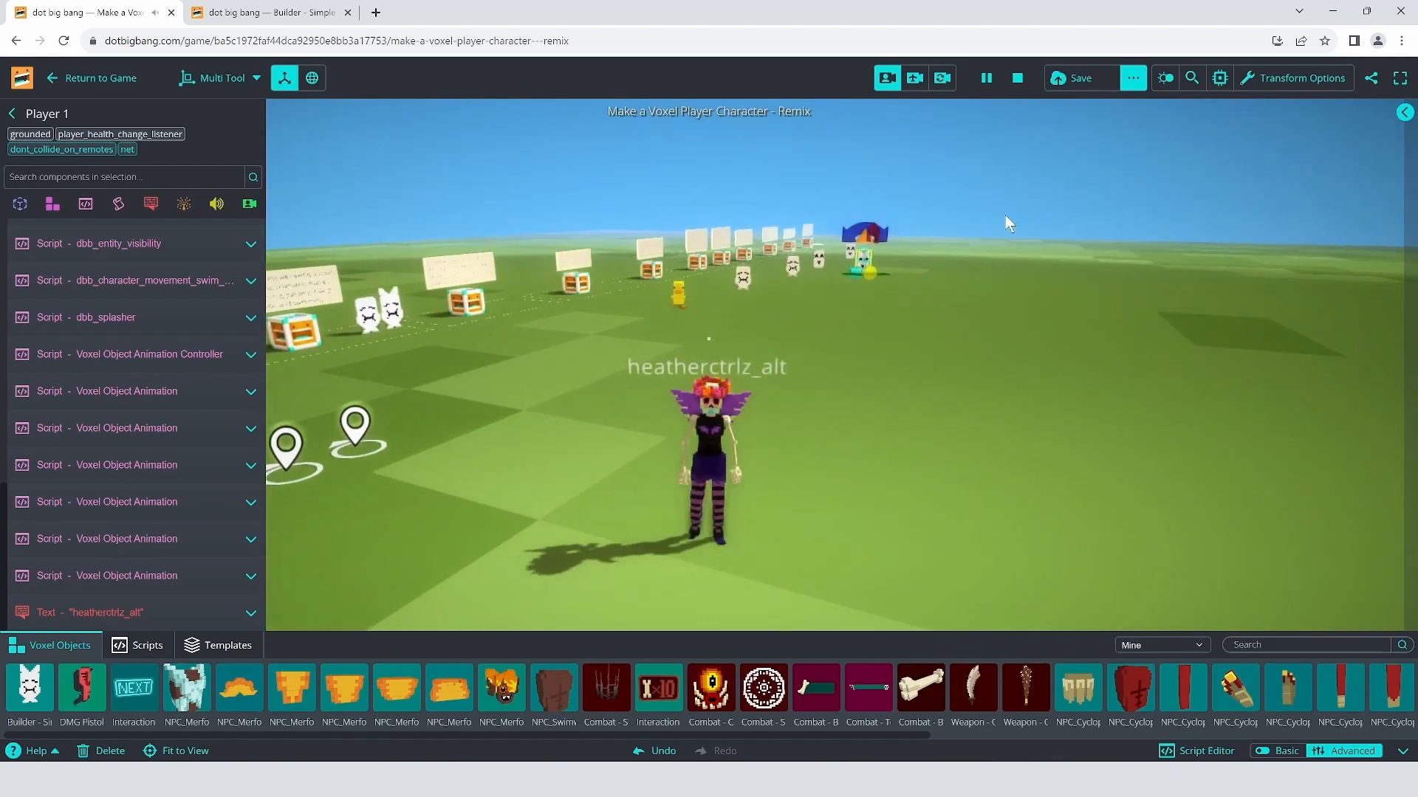
pyautogui.click(990, 301)
pyautogui.press('w')
pyautogui.press('s')
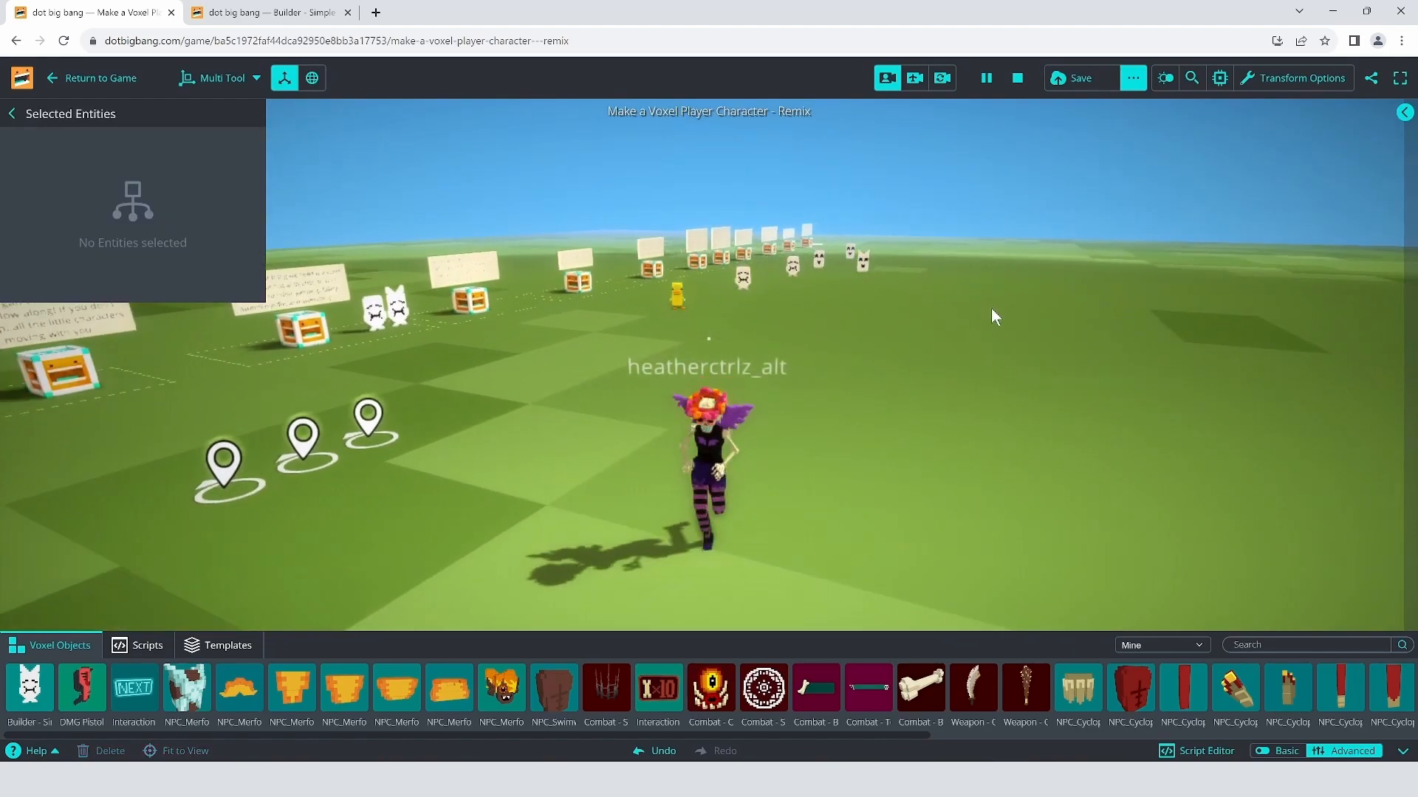
pyautogui.press('a')
# Step: Keep running the avatar, make it jump with Space, then stop the test run
pyautogui.moveTo(927, 309); pyautogui.dragTo(977, 324)
pyautogui.press('w')
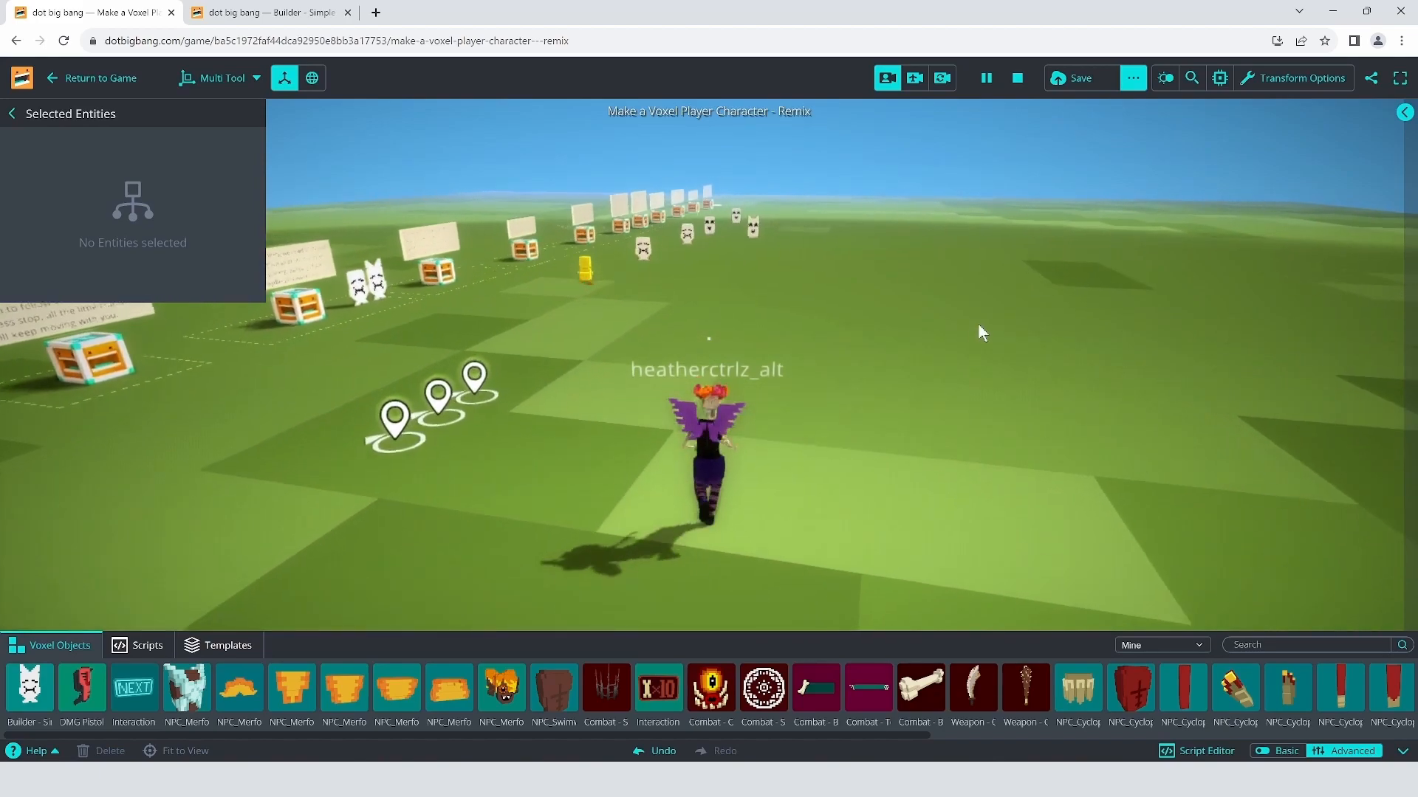
pyautogui.press('space')
pyautogui.press('w')
pyautogui.press('s')
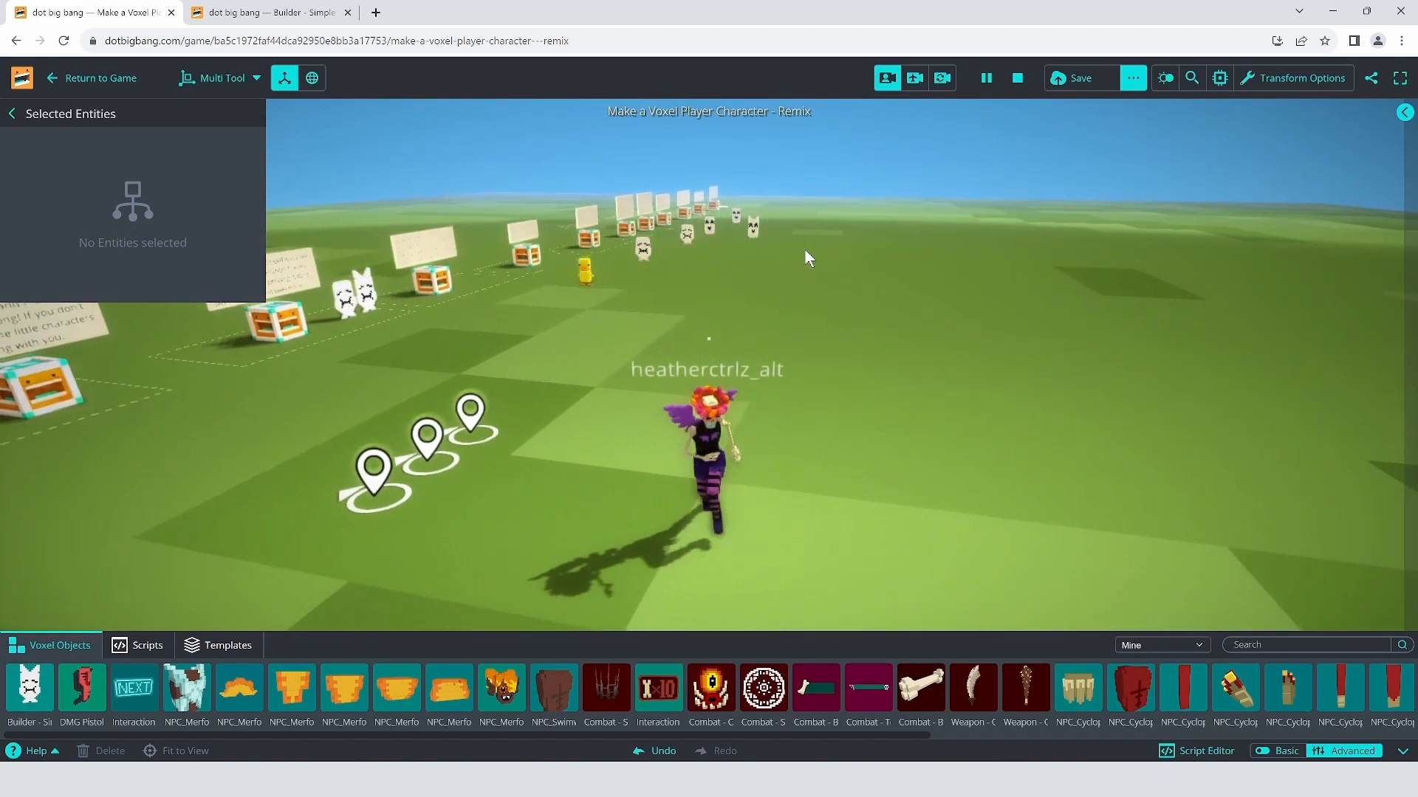
pyautogui.press('a')
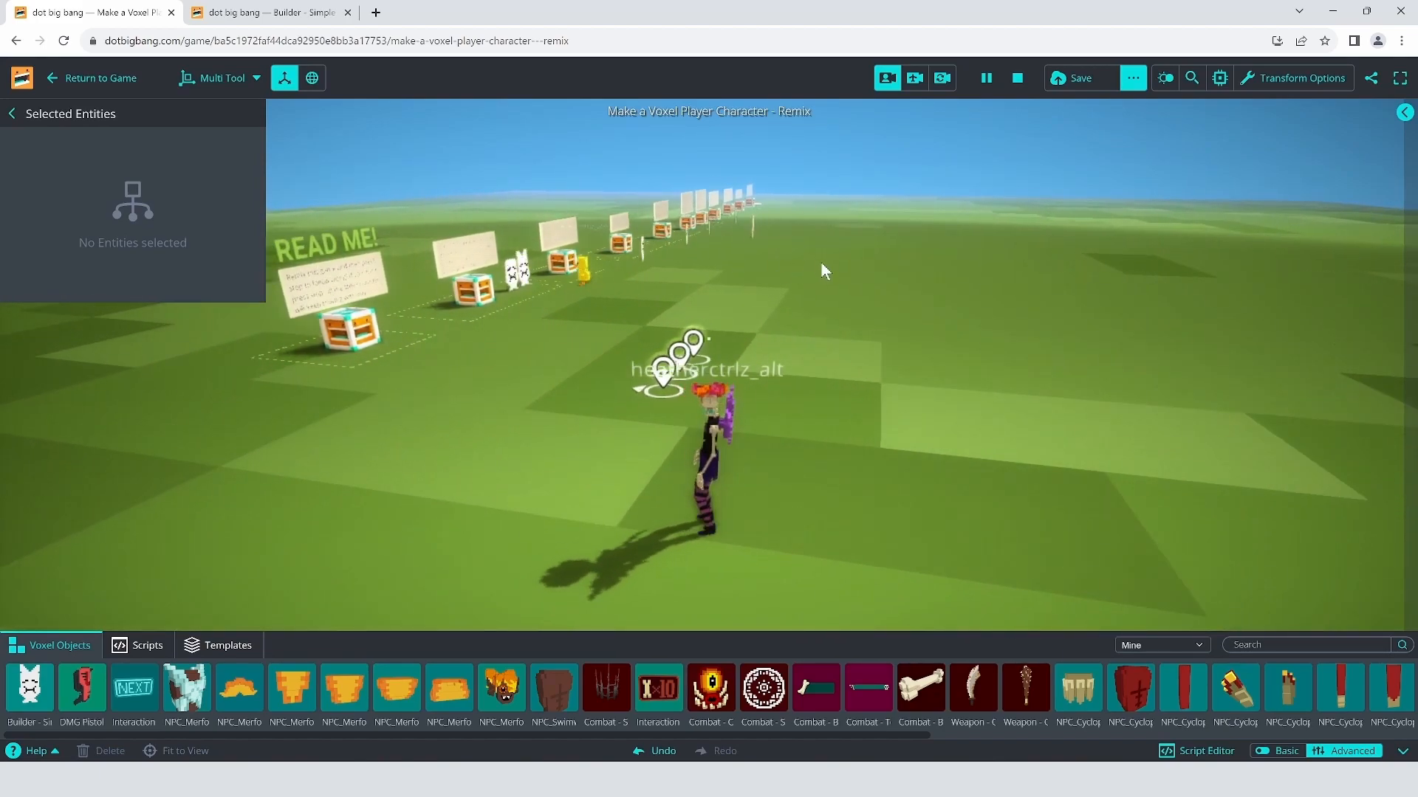
pyautogui.click(1024, 83)
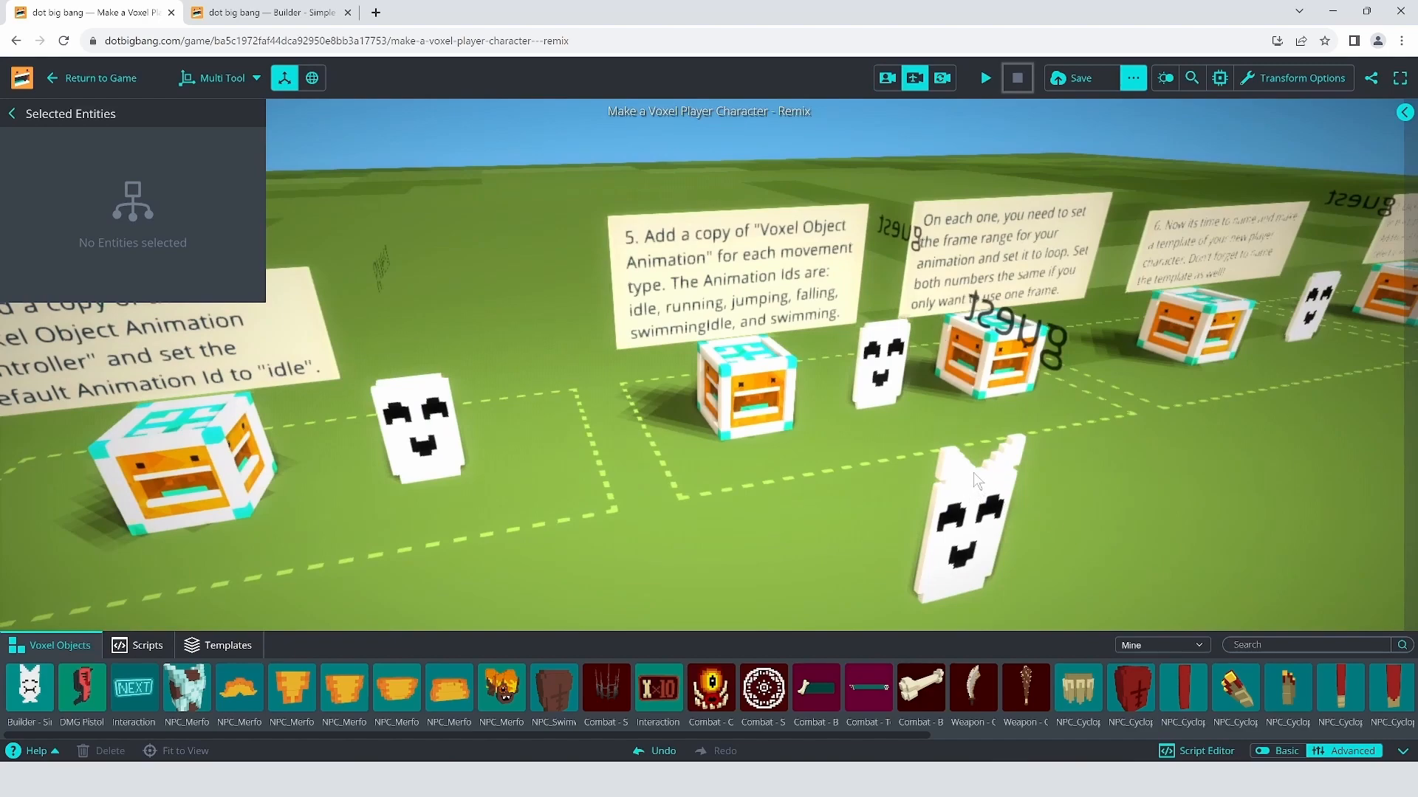
# Step: Select the ghost and expand dbb_character_movement_modal down to its idle, running, jumping and falling fields
pyautogui.click(973, 511)
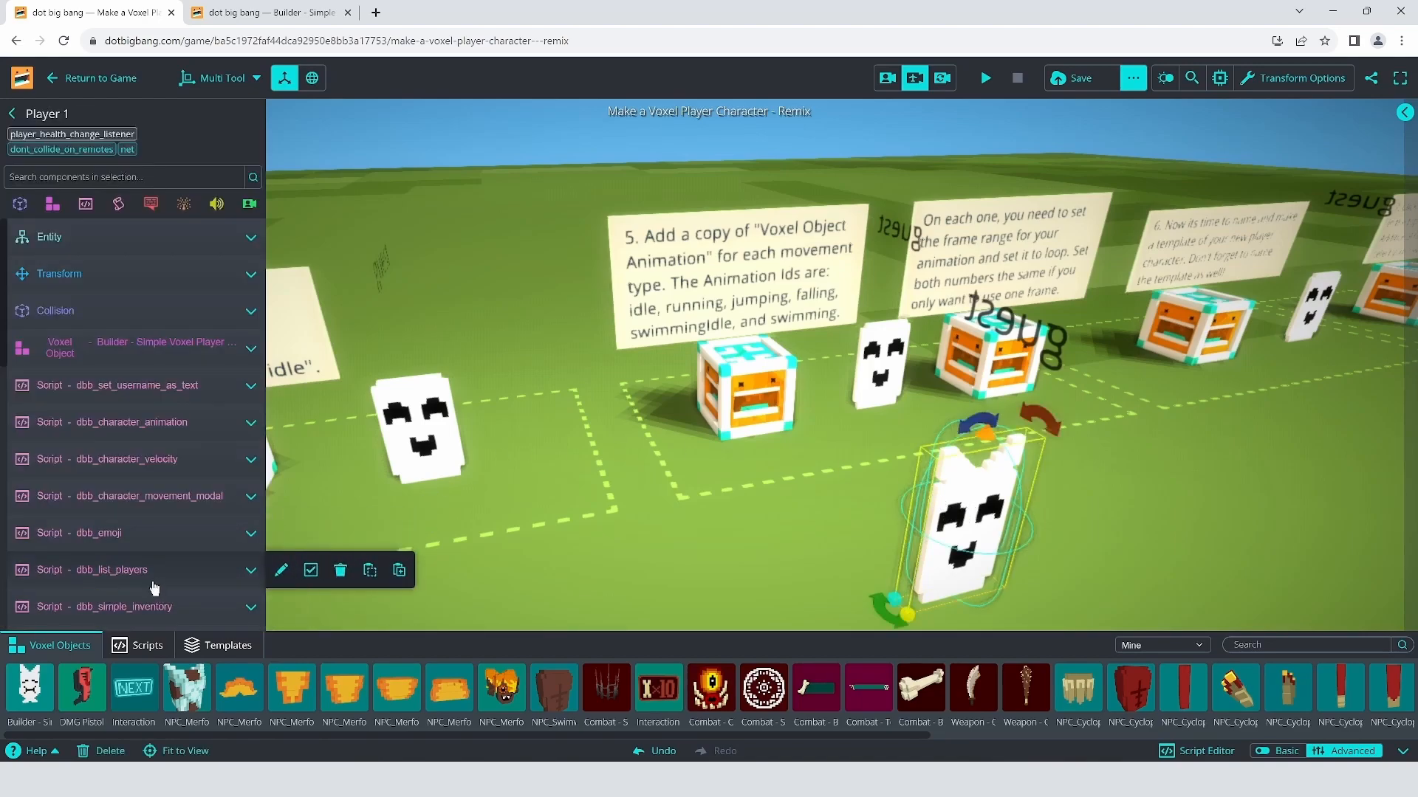
pyautogui.scroll(-1, 153, 587)
pyautogui.moveTo(160, 474)
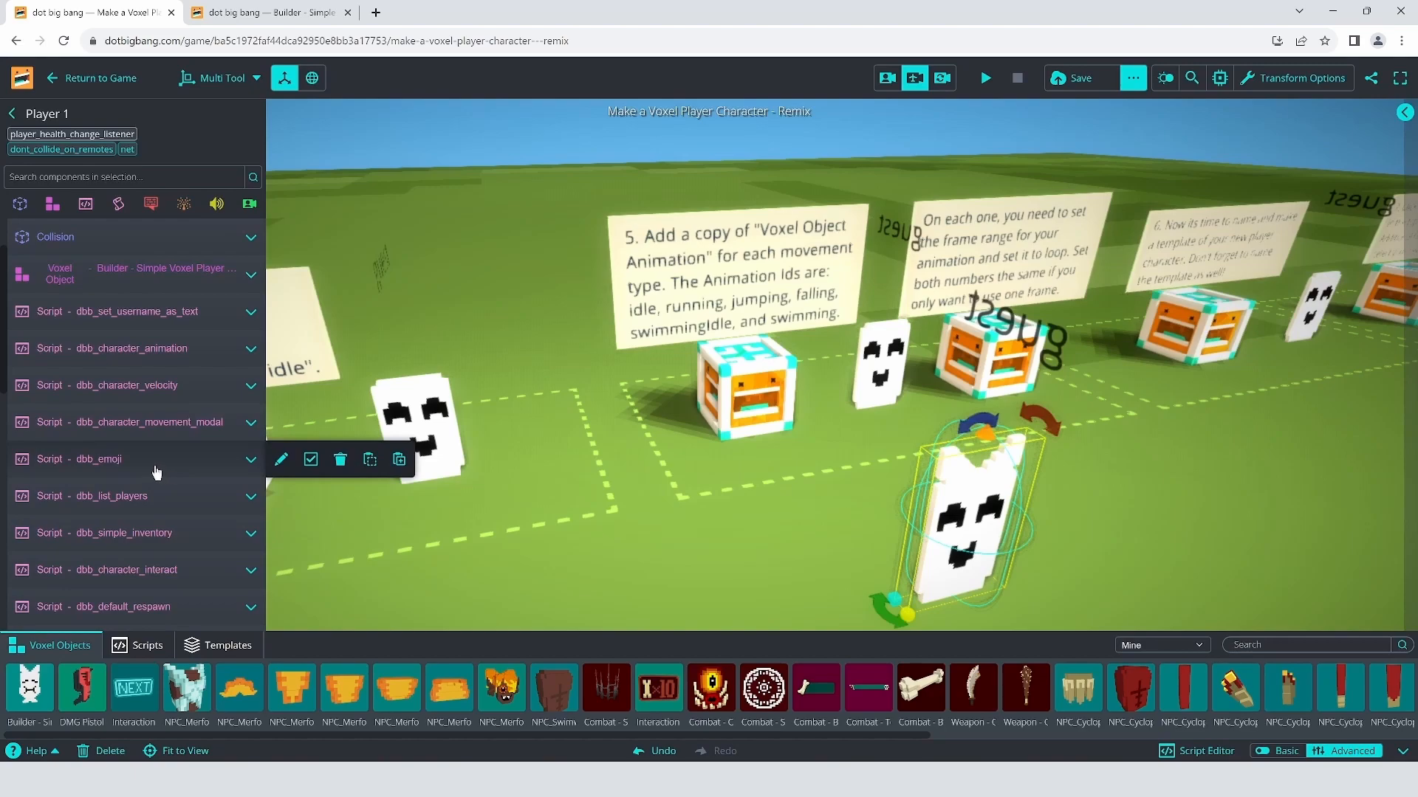
pyautogui.moveTo(158, 423)
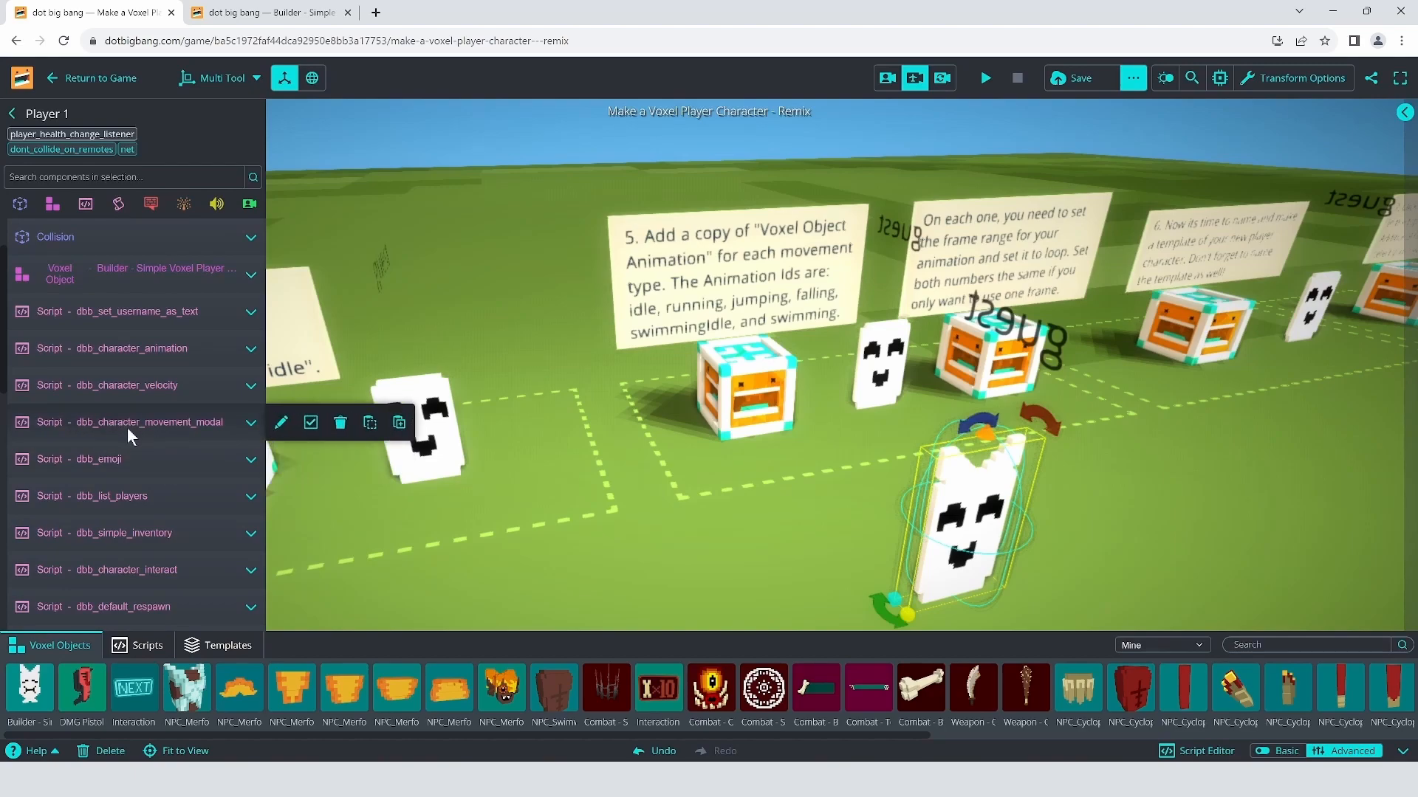
pyautogui.click(171, 424)
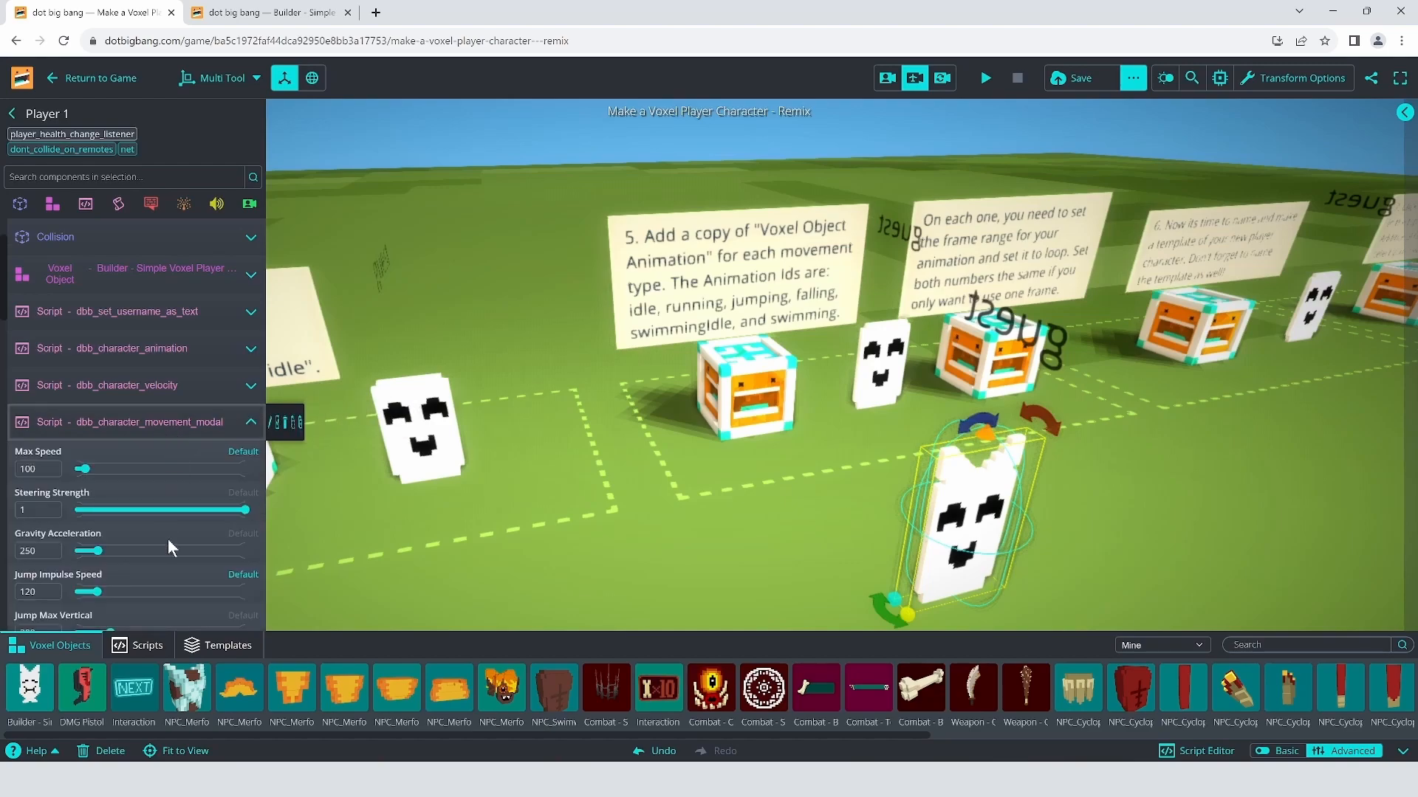
pyautogui.scroll(-4, 167, 534)
pyautogui.scroll(-2, 162, 488)
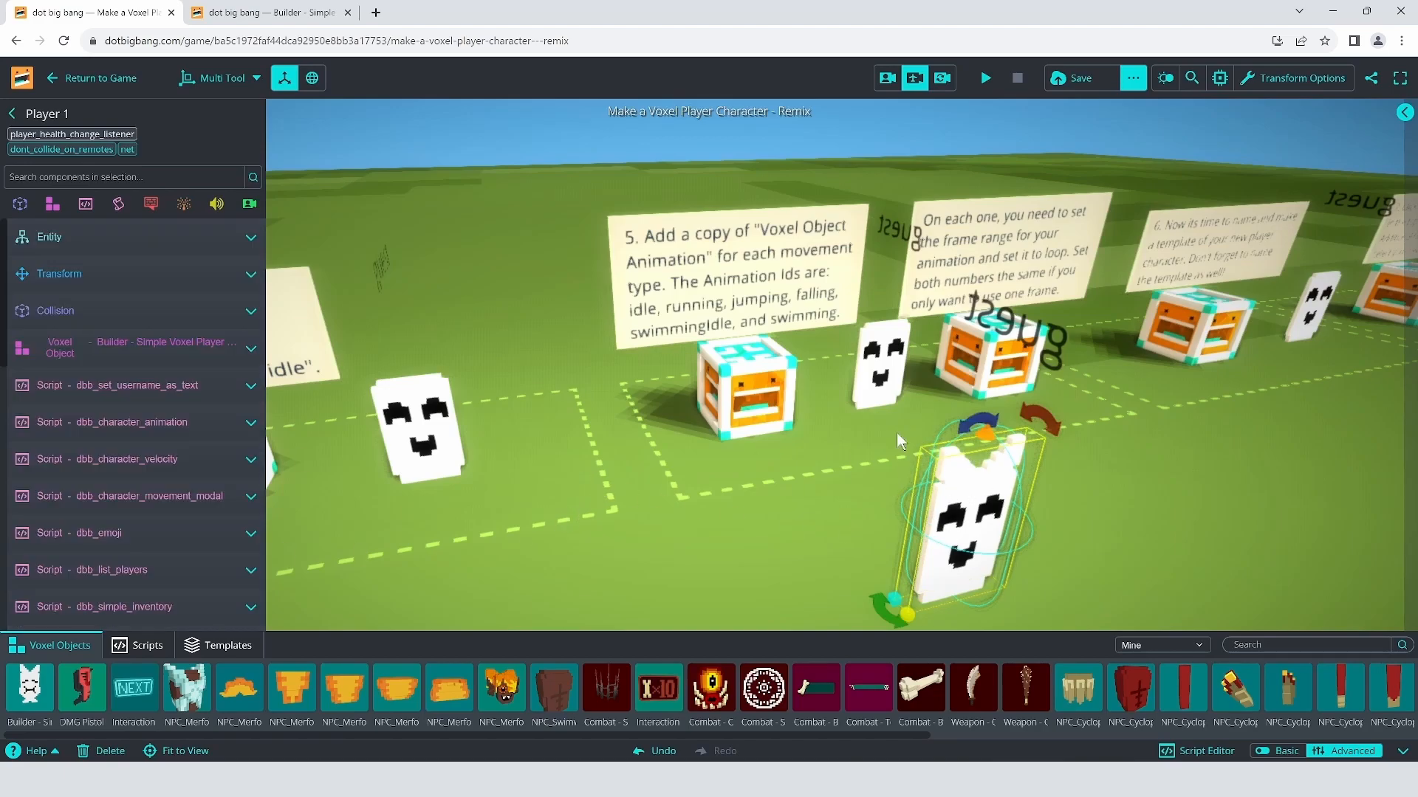
# Step: Move the eared ghost Player 1 rightward across the ground to stand before the step 6 sign
pyautogui.moveTo(896, 432)
pyautogui.mouseDown(button='right')
pyautogui.moveTo(961, 445)
pyautogui.moveTo(893, 458)
pyautogui.mouseUp(button='right')
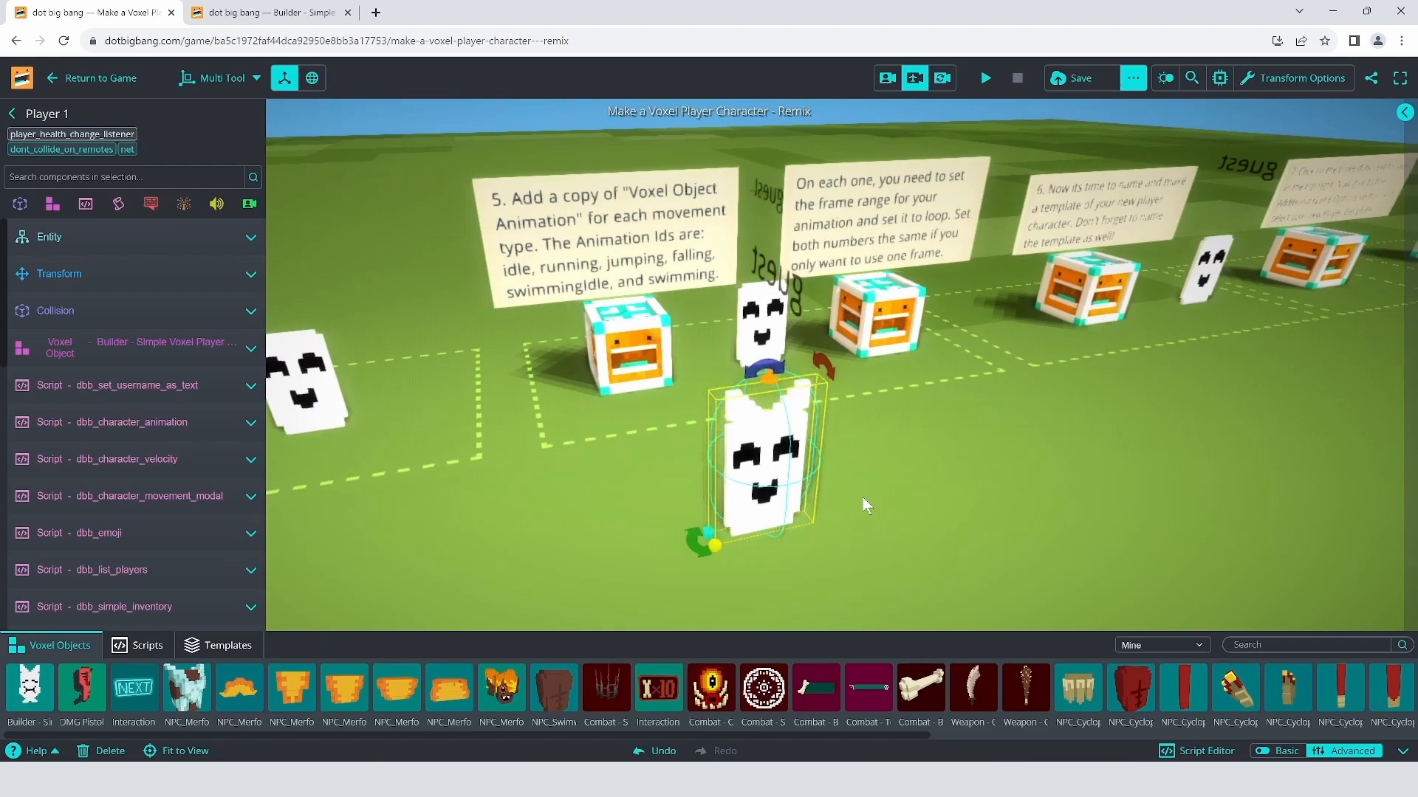
pyautogui.moveTo(781, 471); pyautogui.dragTo(1062, 416)
pyautogui.press('w')
pyautogui.moveTo(1059, 415); pyautogui.dragTo(893, 424, button='right')
pyautogui.press('s')
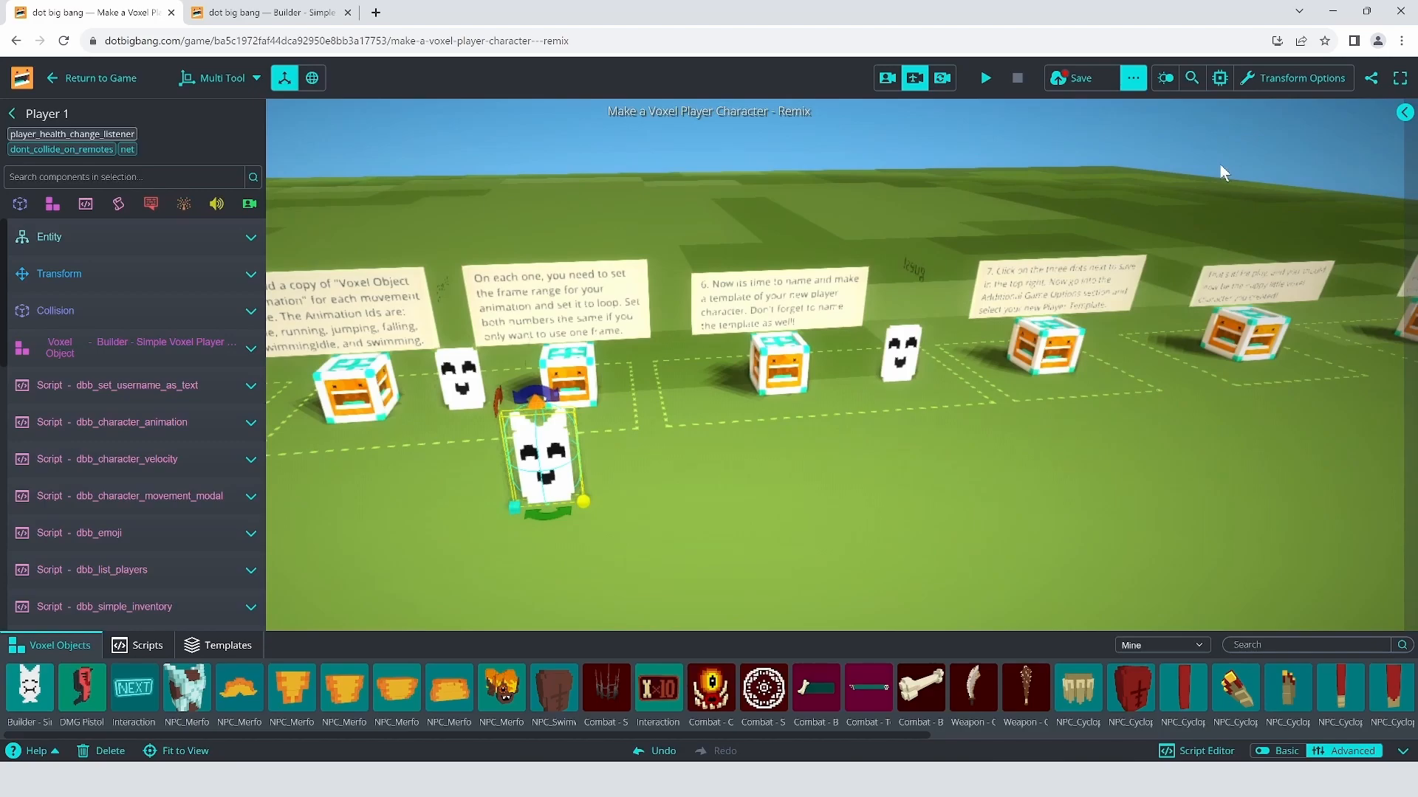
pyautogui.press('w')
pyautogui.moveTo(1118, 415)
pyautogui.mouseDown(button='right')
pyautogui.moveTo(853, 383)
pyautogui.moveTo(1110, 388)
pyautogui.moveTo(1097, 418)
pyautogui.mouseUp(button='right')
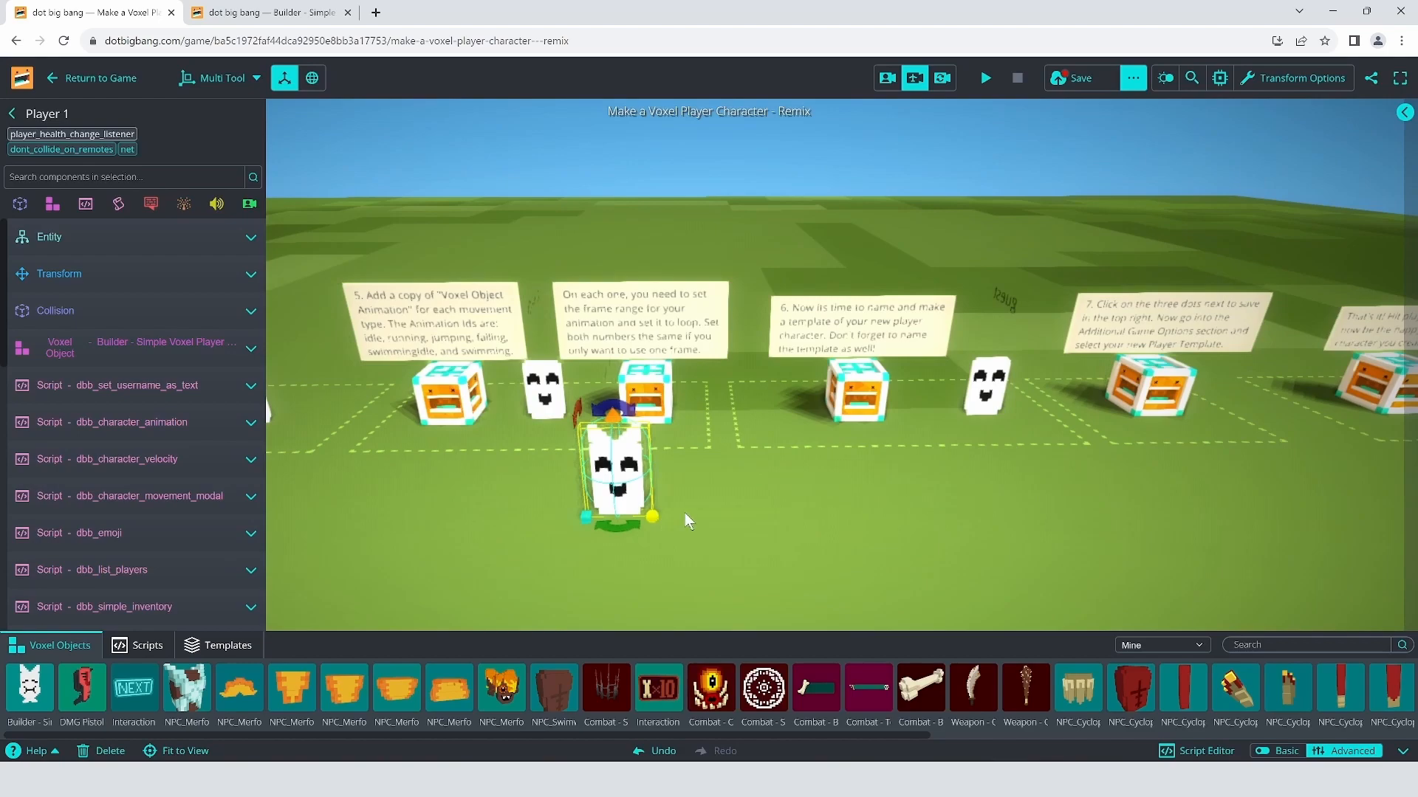
pyautogui.moveTo(633, 495); pyautogui.dragTo(947, 517)
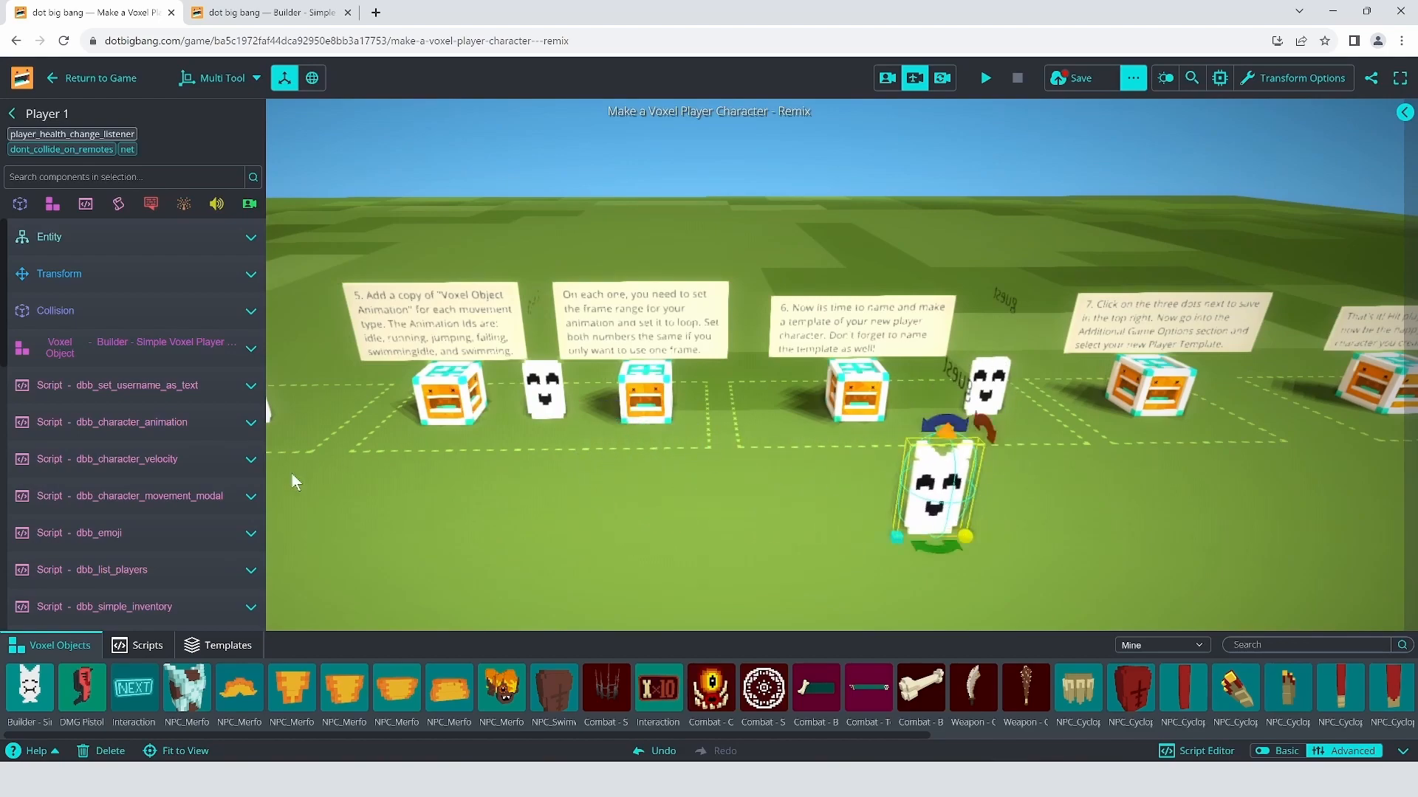
# Step: Rename the character to 'Player Ghost with Ears' and copy the full name
pyautogui.click(76, 241)
pyautogui.click(116, 289)
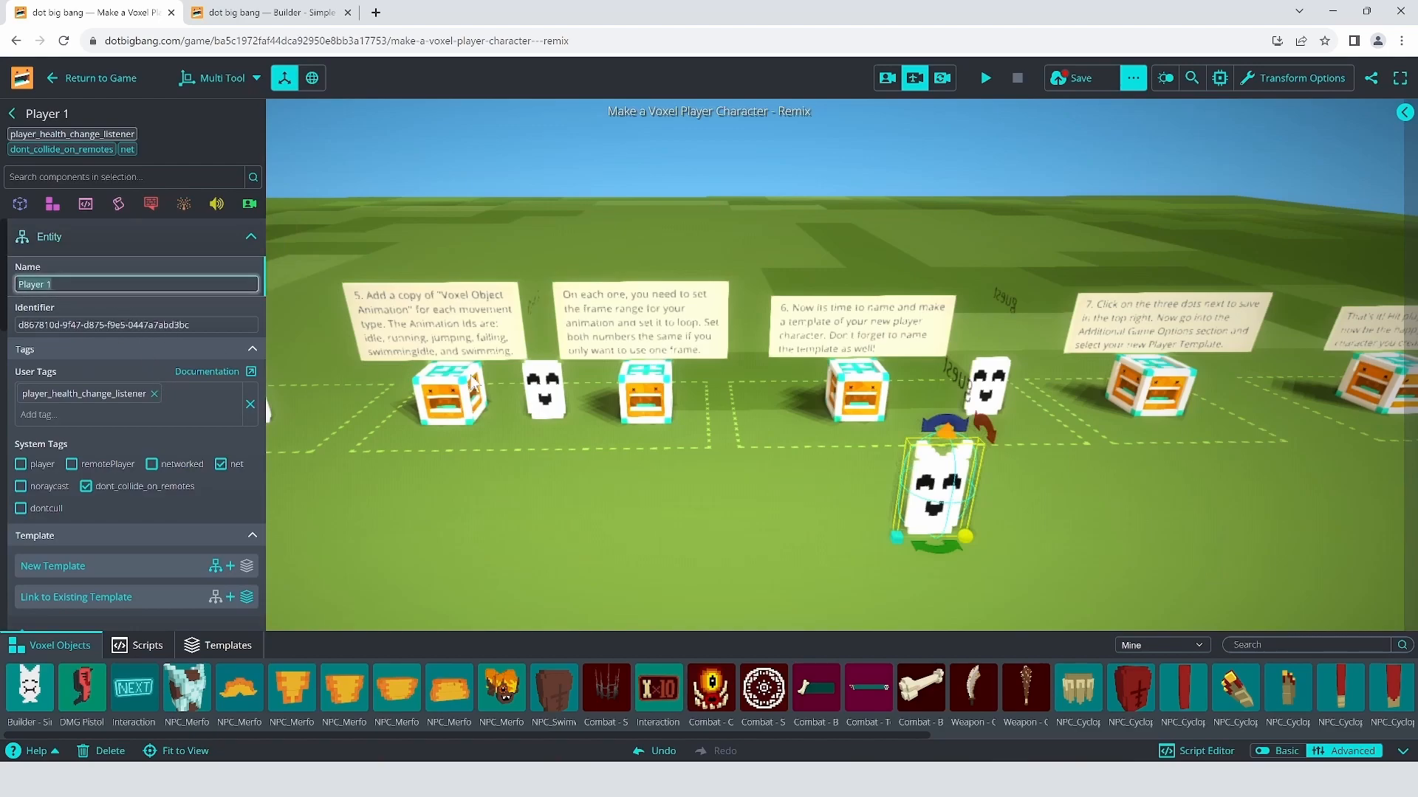
pyautogui.click(130, 285)
pyautogui.write('Ghost with Ears')
pyautogui.moveTo(110, 282); pyautogui.dragTo(32, 286)
pyautogui.hotkey('ctrl', 'c')
# Step: Save the character as a new template named 'Player Ghost with Ears'
pyautogui.scroll(-3, 140, 464)
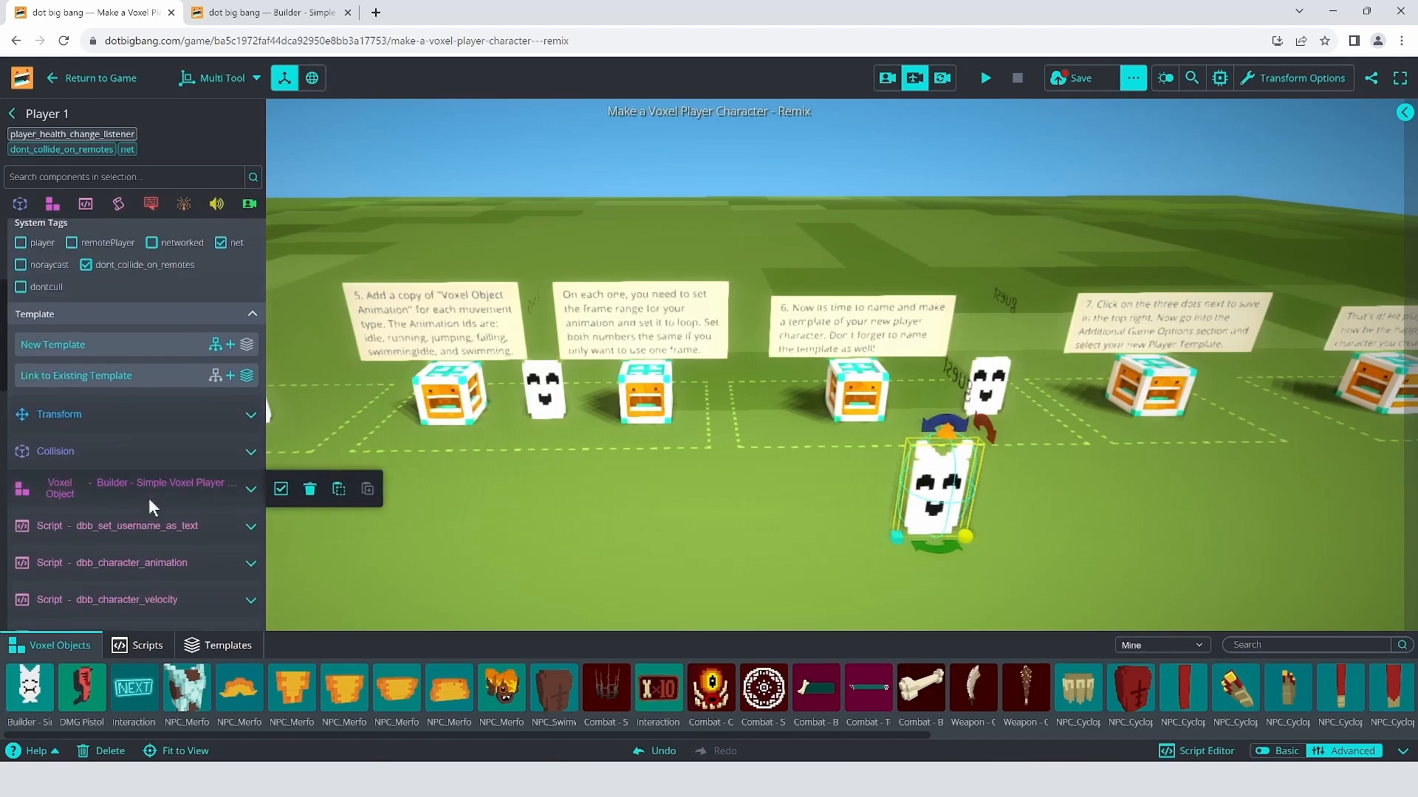
pyautogui.click(77, 345)
pyautogui.hotkey('ctrl', 'v')
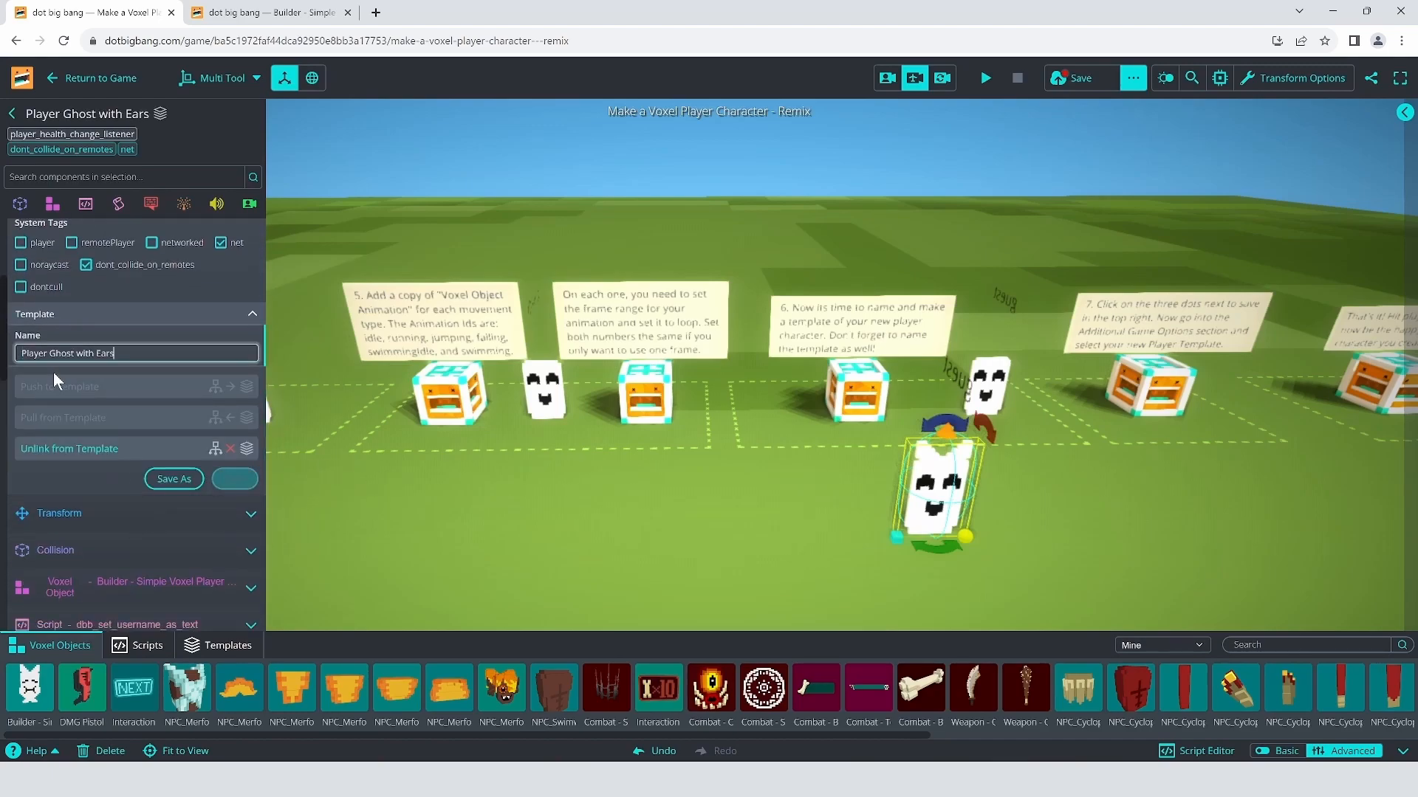
pyautogui.click(235, 478)
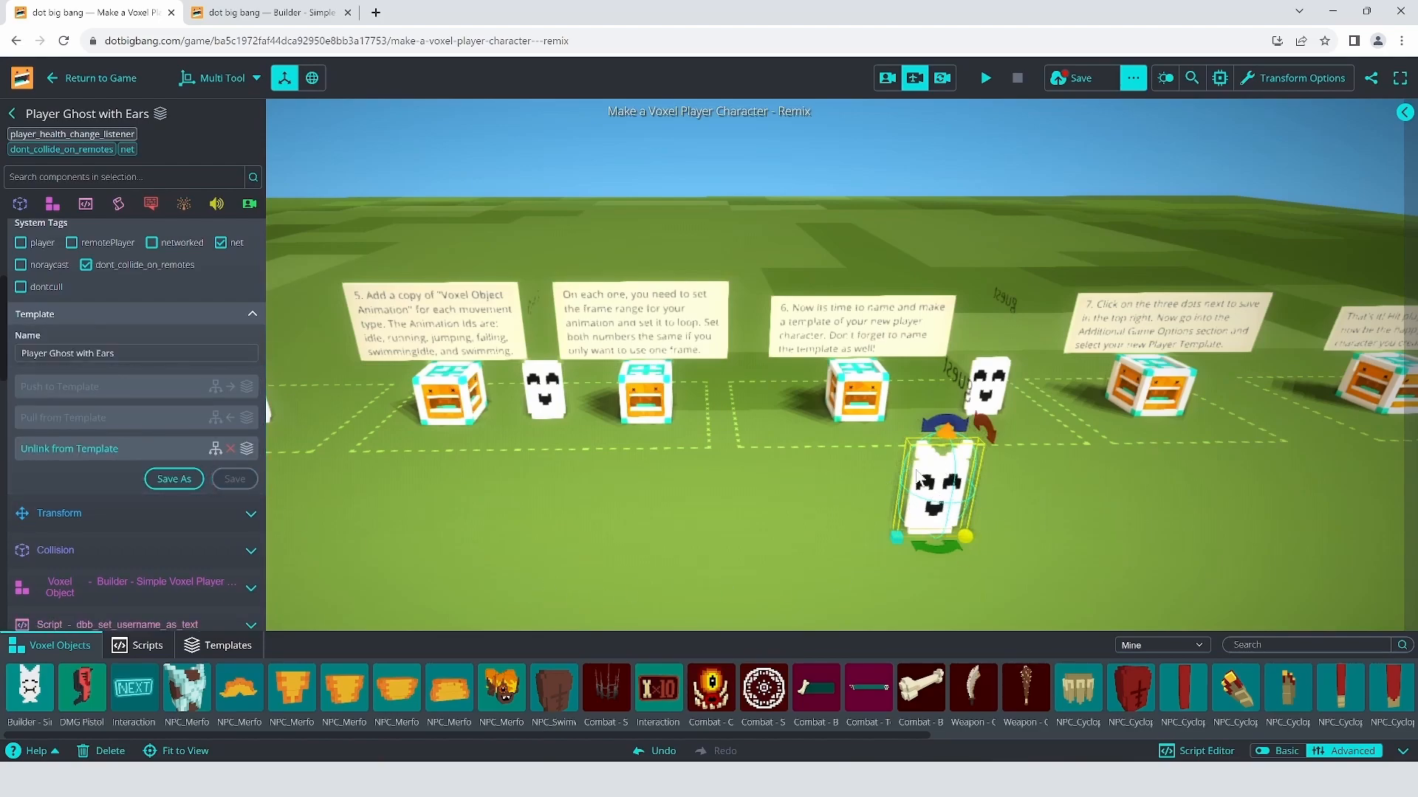
# Step: Place a copy of the Player Ghost with Ears template from Templates > Mine into the scene
pyautogui.click(222, 646)
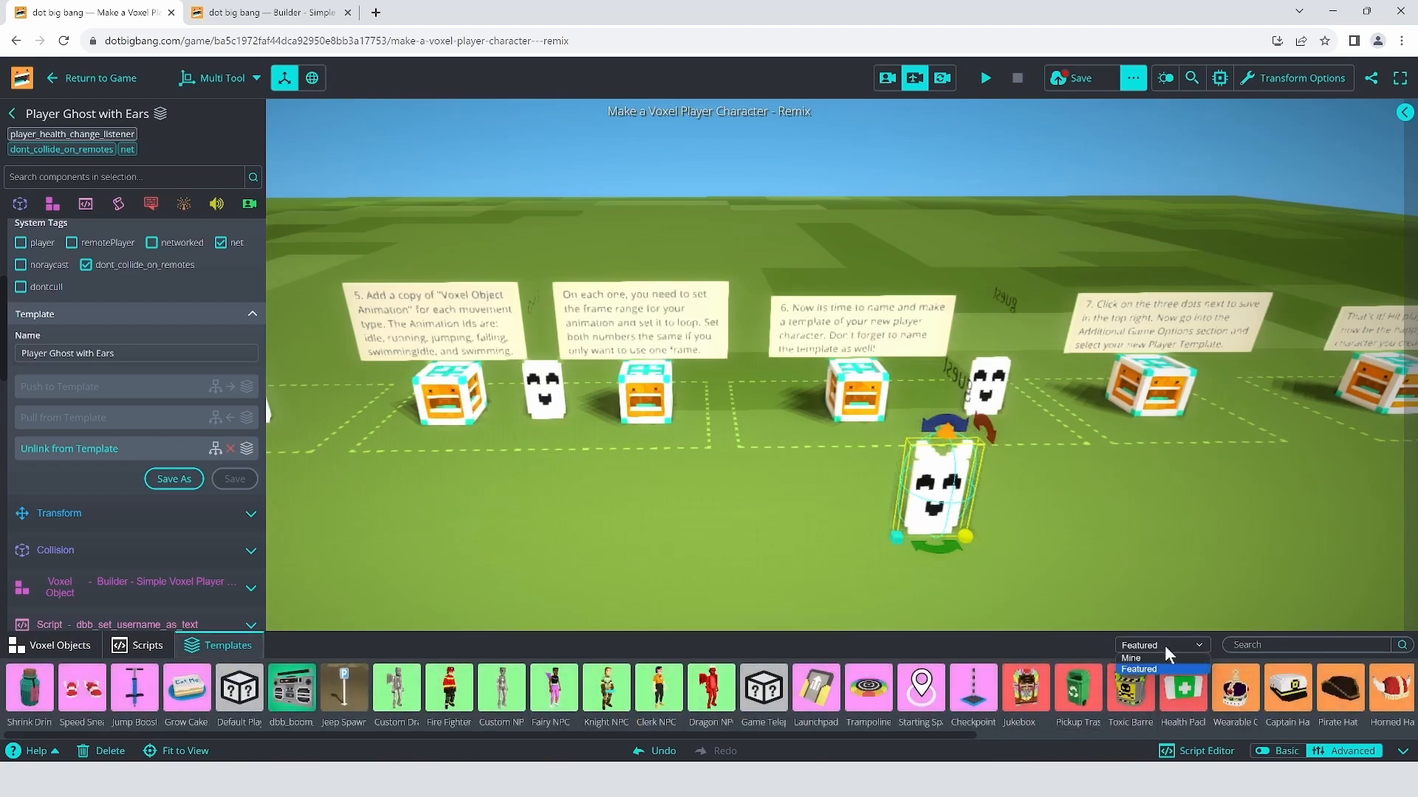
pyautogui.click(1156, 668)
pyautogui.moveTo(31, 686); pyautogui.dragTo(783, 526)
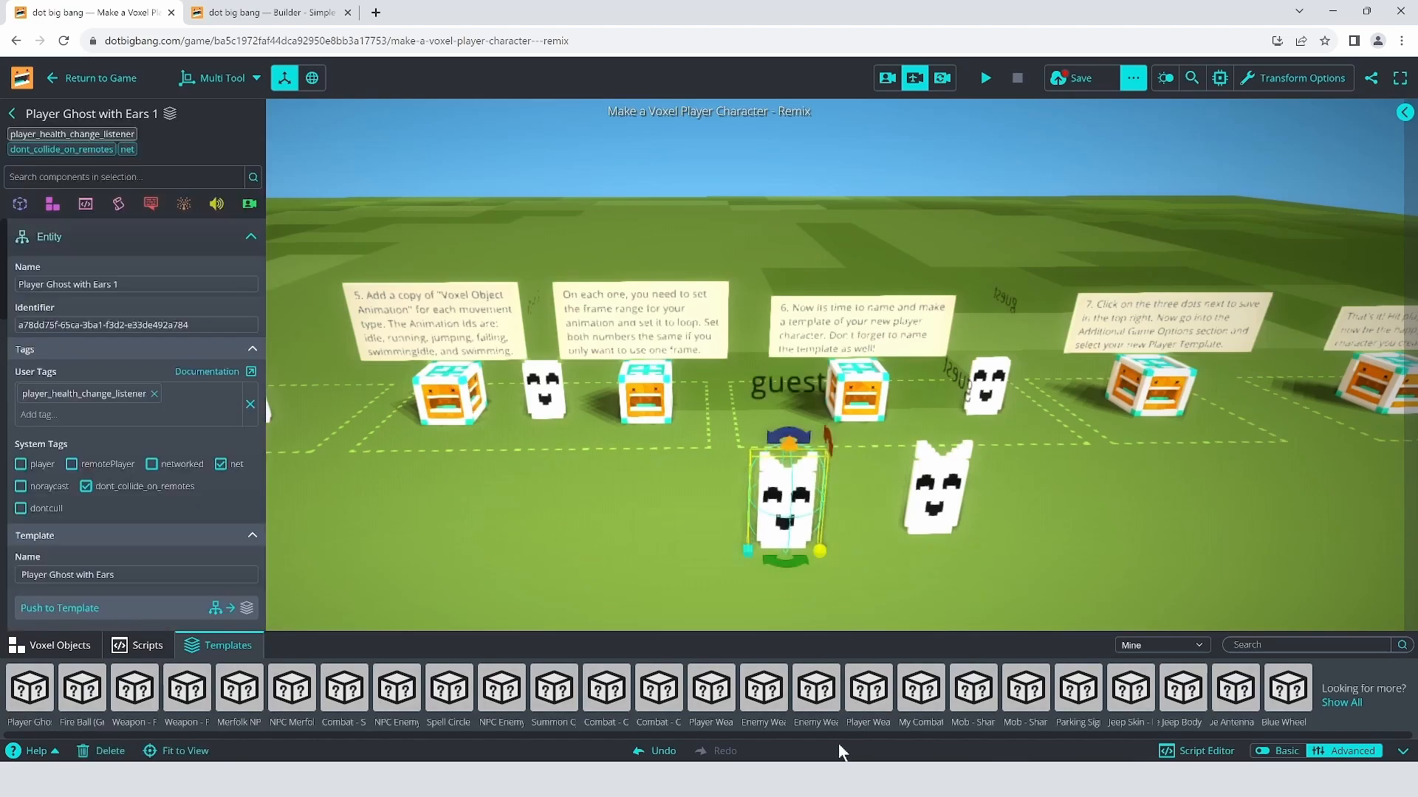
pyautogui.press('d')
pyautogui.moveTo(988, 410)
pyautogui.mouseDown(button='right')
pyautogui.moveTo(1014, 402)
pyautogui.moveTo(983, 372)
pyautogui.moveTo(967, 420)
pyautogui.mouseUp(button='right')
pyautogui.press('w')
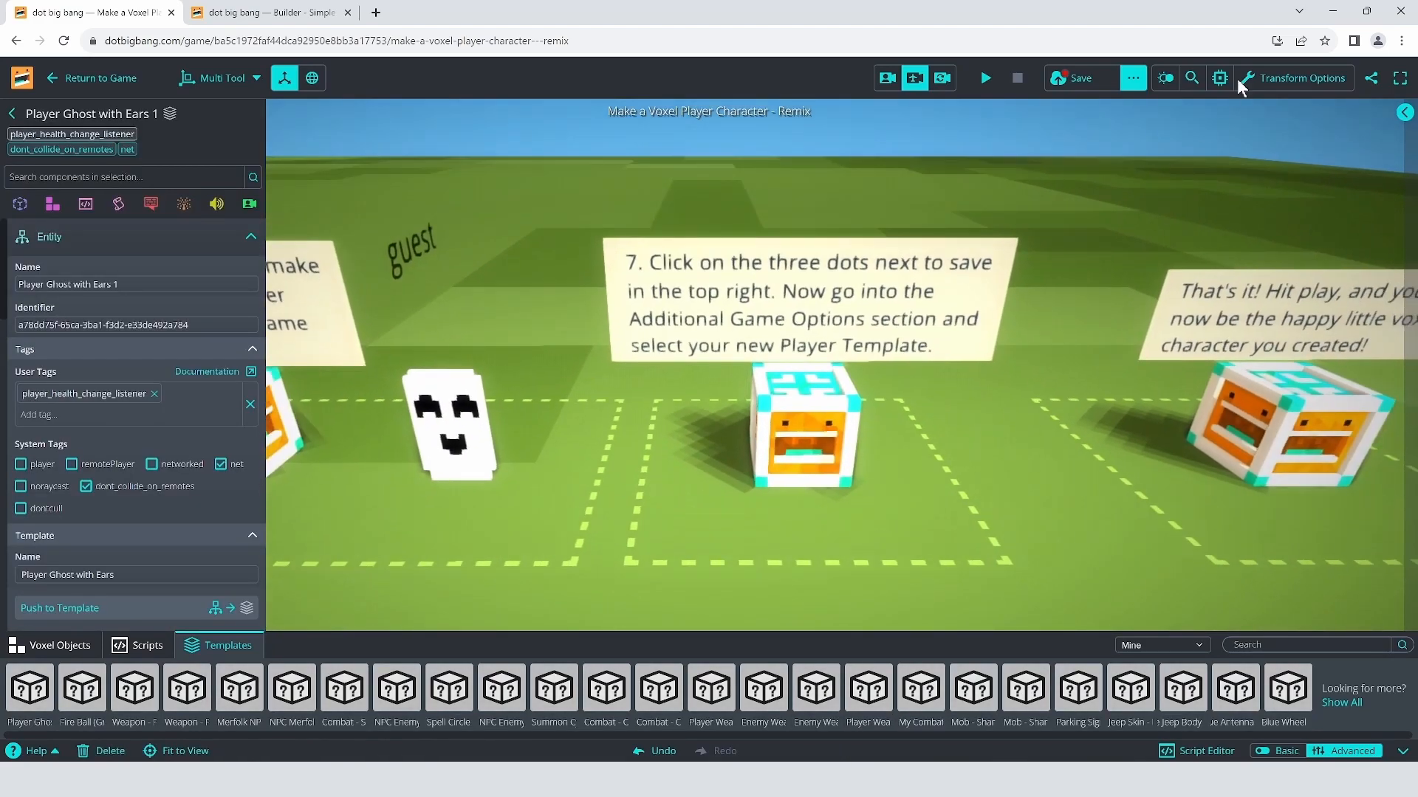
# Step: Set the Player Template to Player Ghost with Ears, then save and play the game
pyautogui.click(1133, 79)
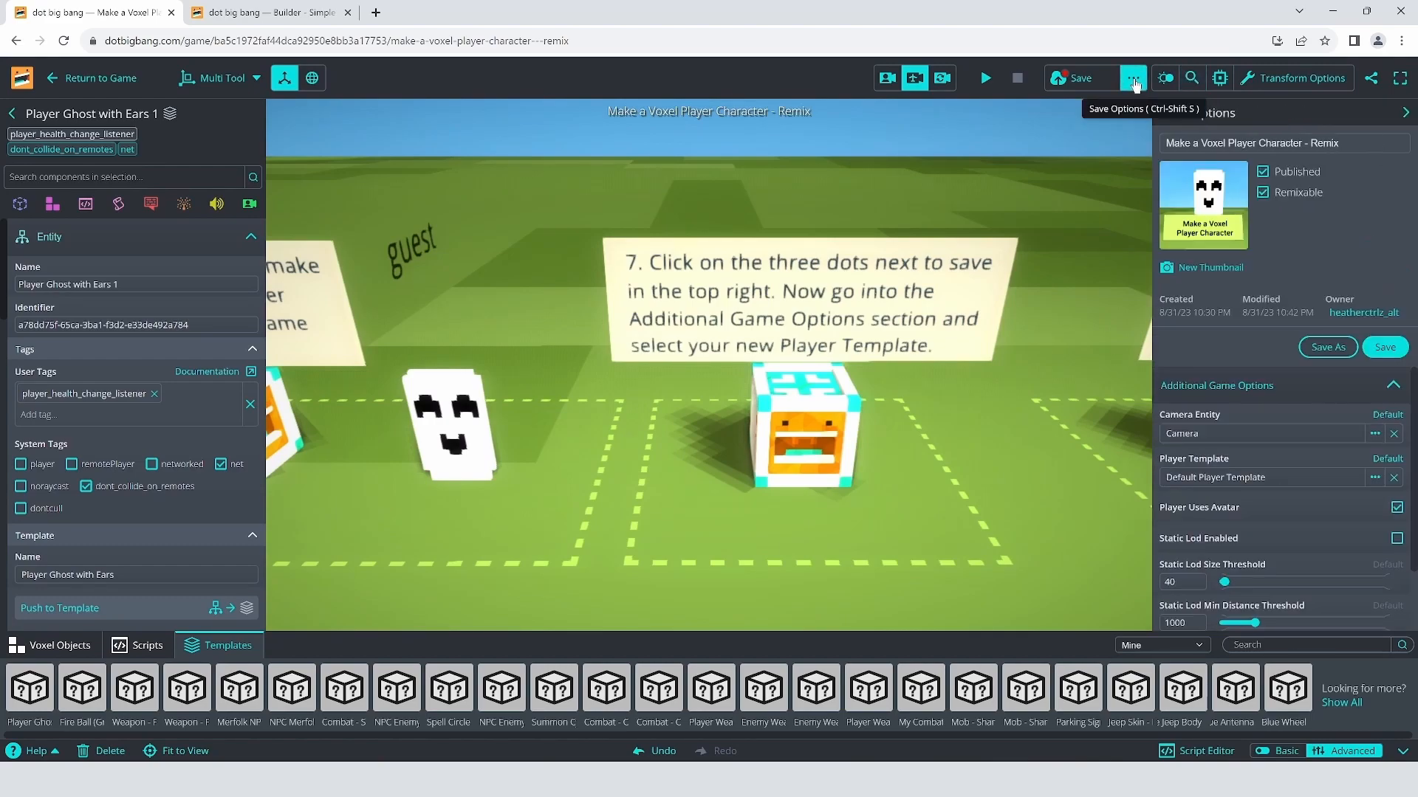
pyautogui.click(1209, 477)
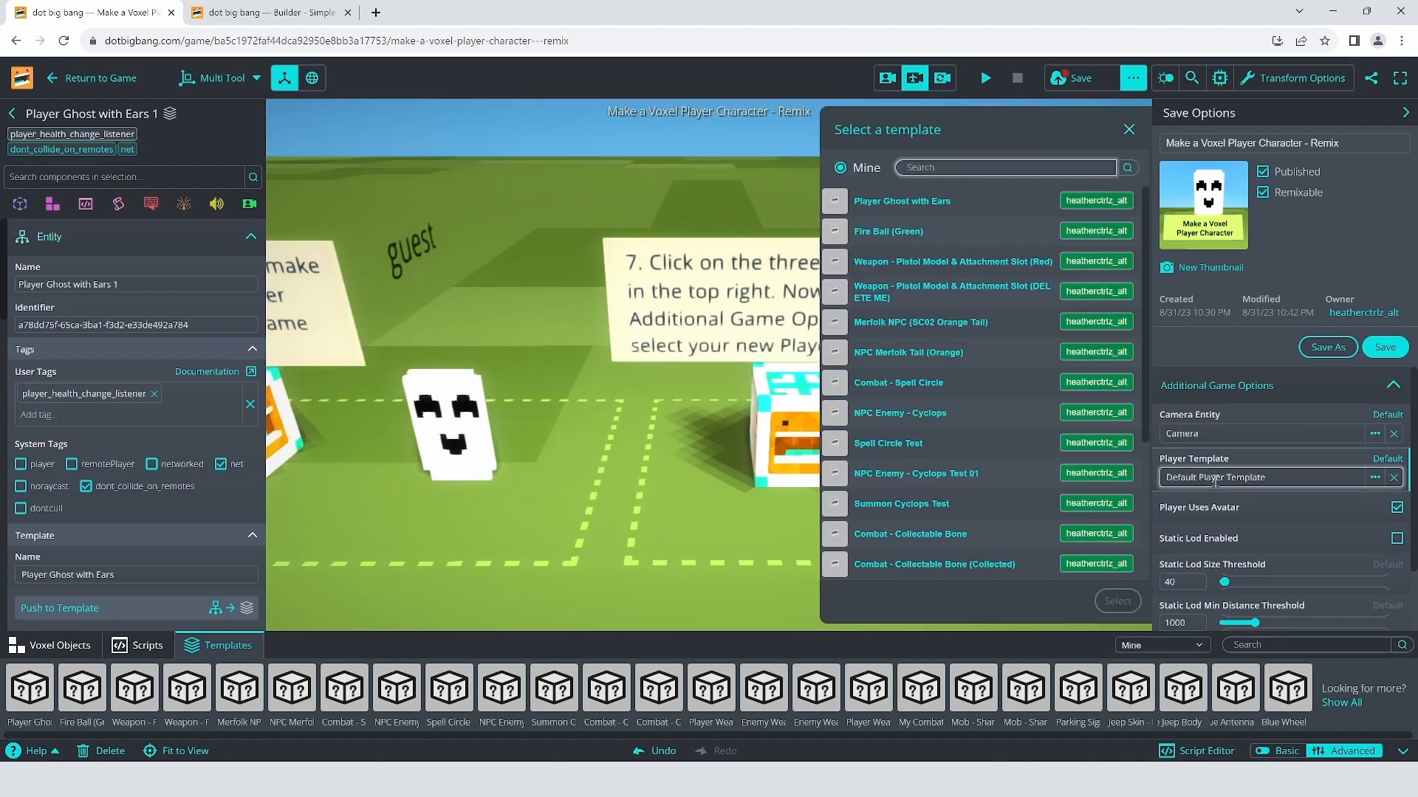
pyautogui.click(872, 210)
pyautogui.click(1117, 601)
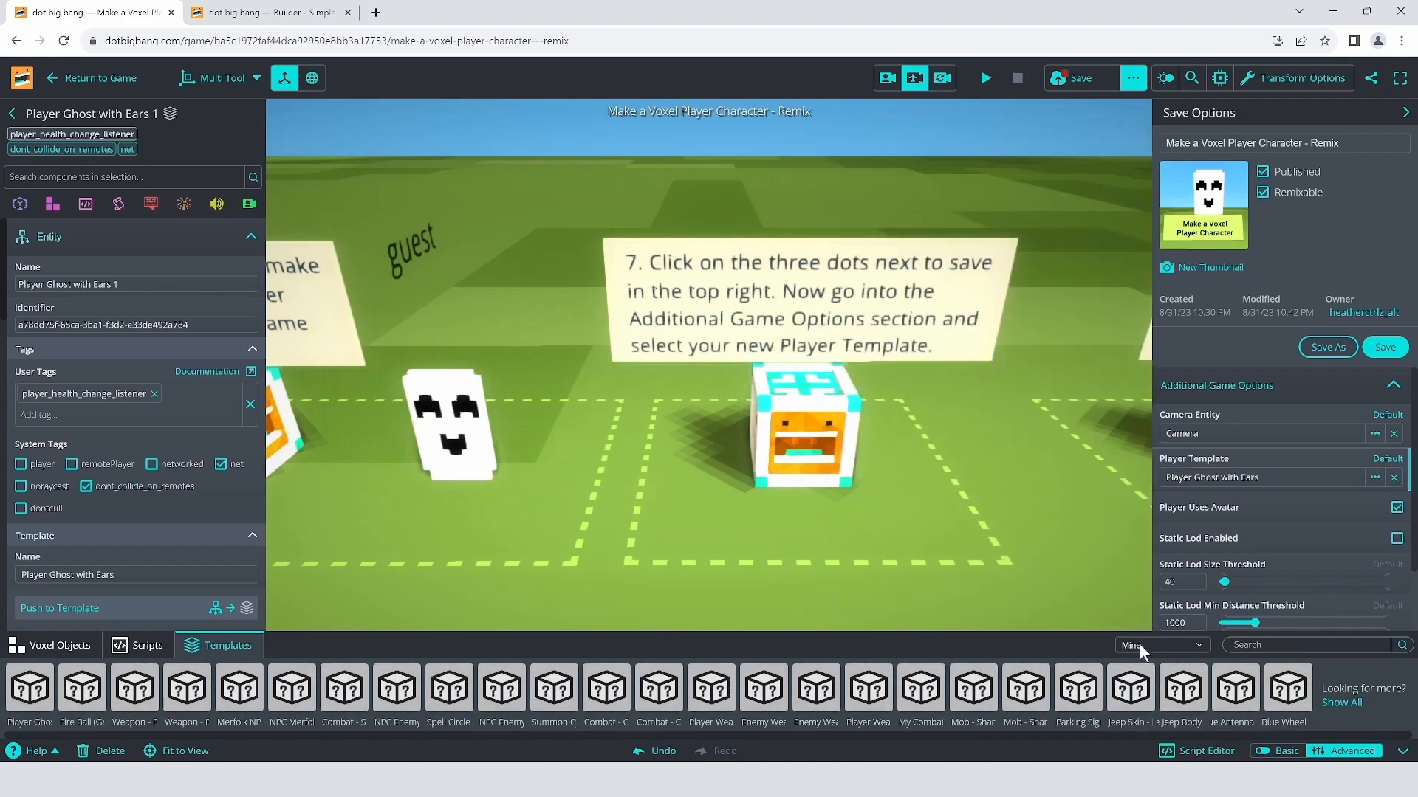
pyautogui.click(1385, 347)
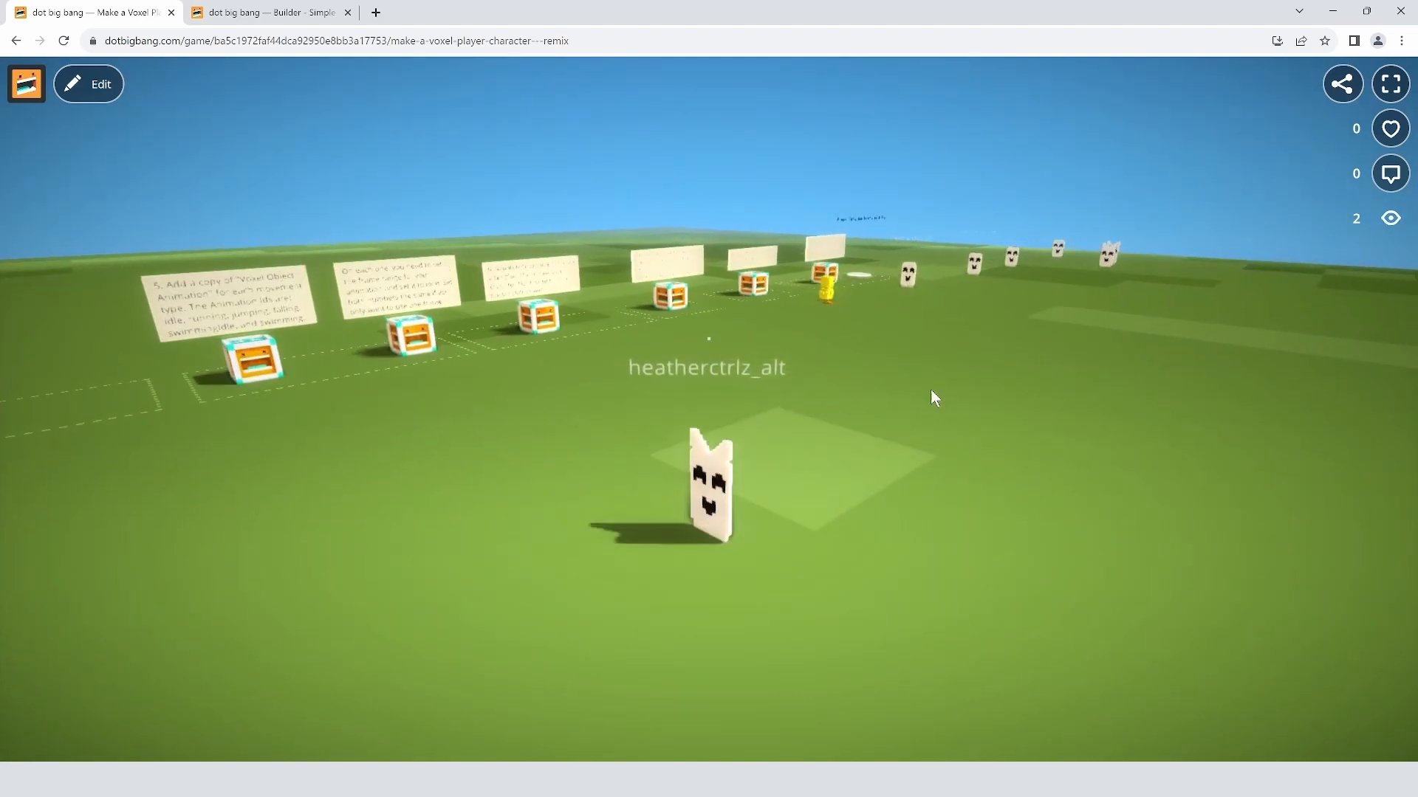
# Step: Walk the eared ghost left and toward the camera with WASD, swinging the camera around it
pyautogui.press('s')
pyautogui.press('a')
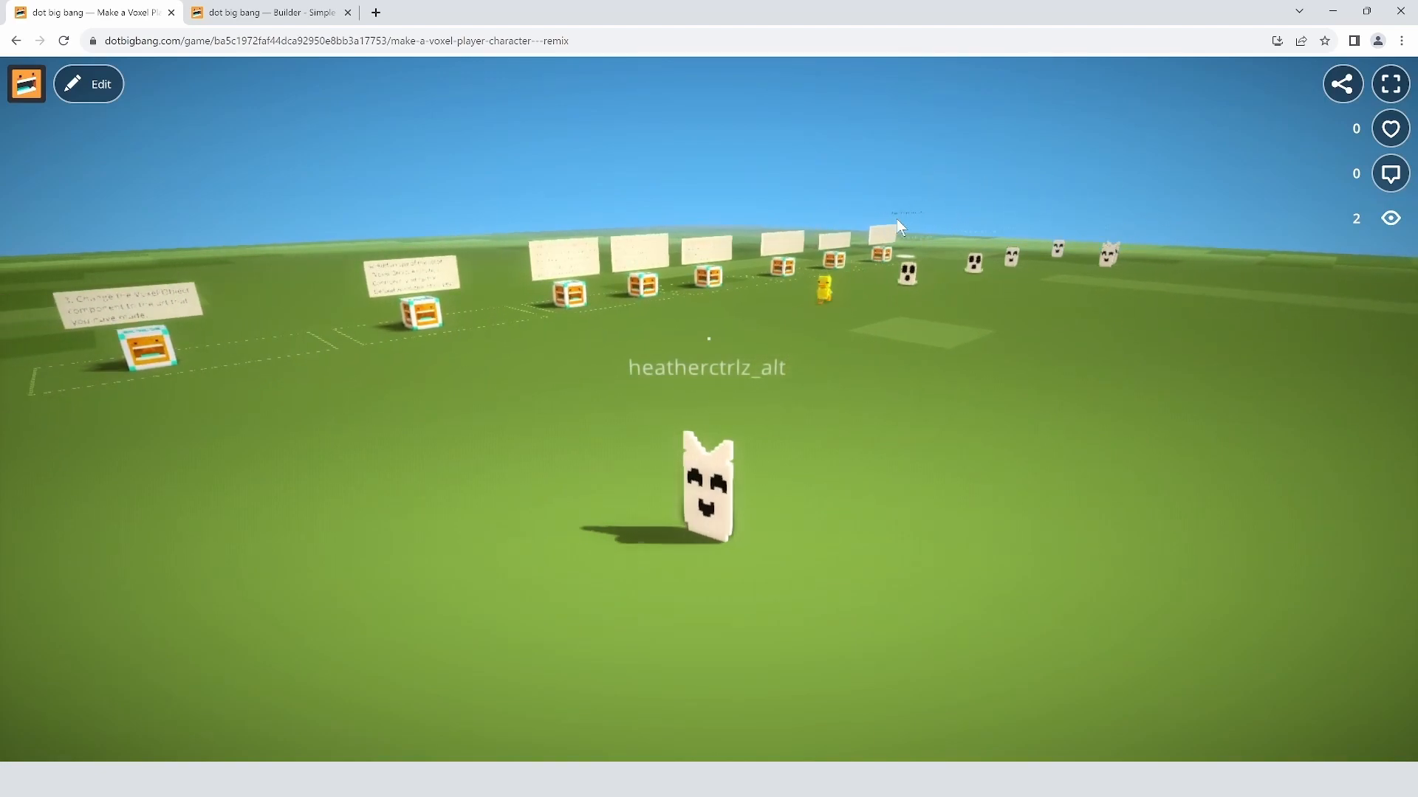
pyautogui.press('a')
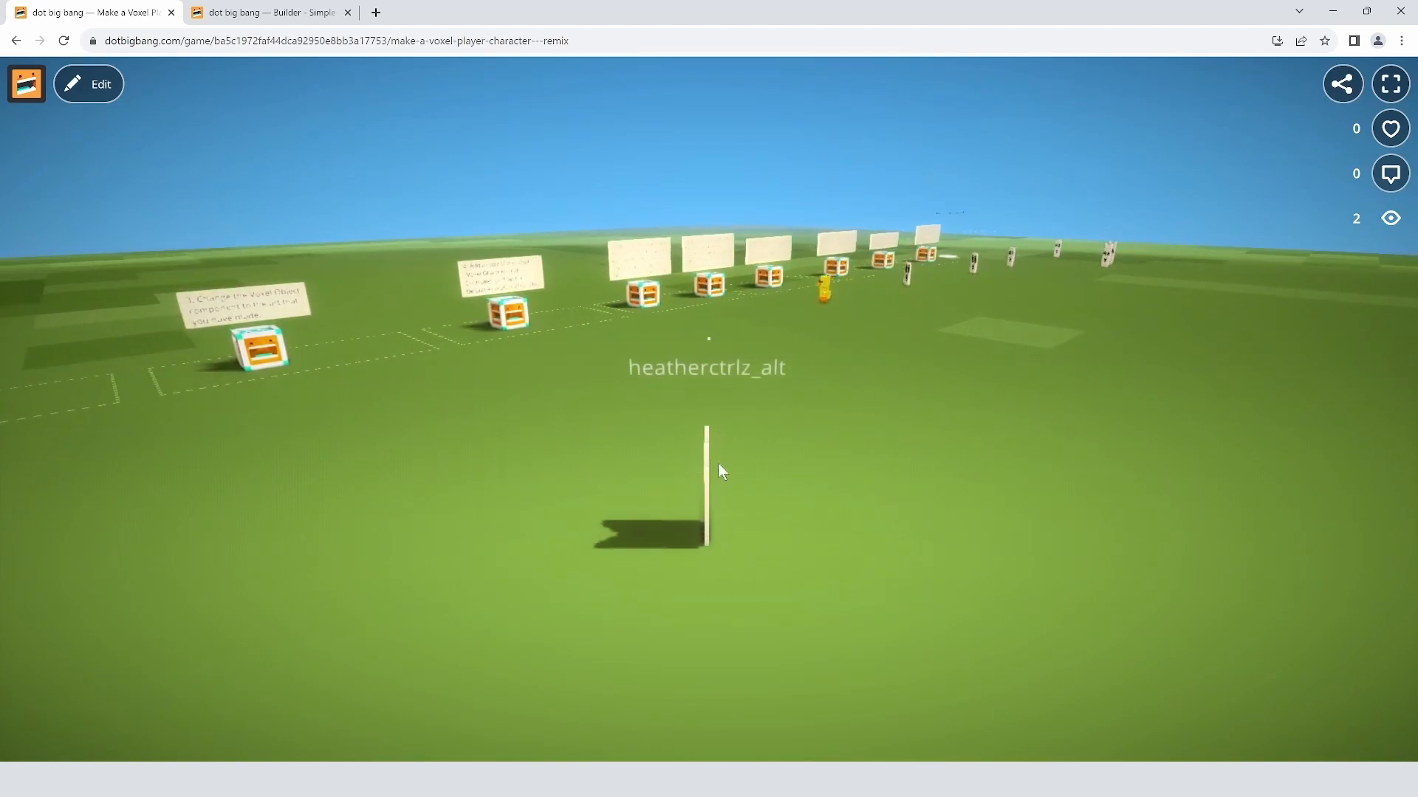
pyautogui.moveTo(756, 445); pyautogui.dragTo(796, 379)
pyautogui.press('a')
pyautogui.press('s')
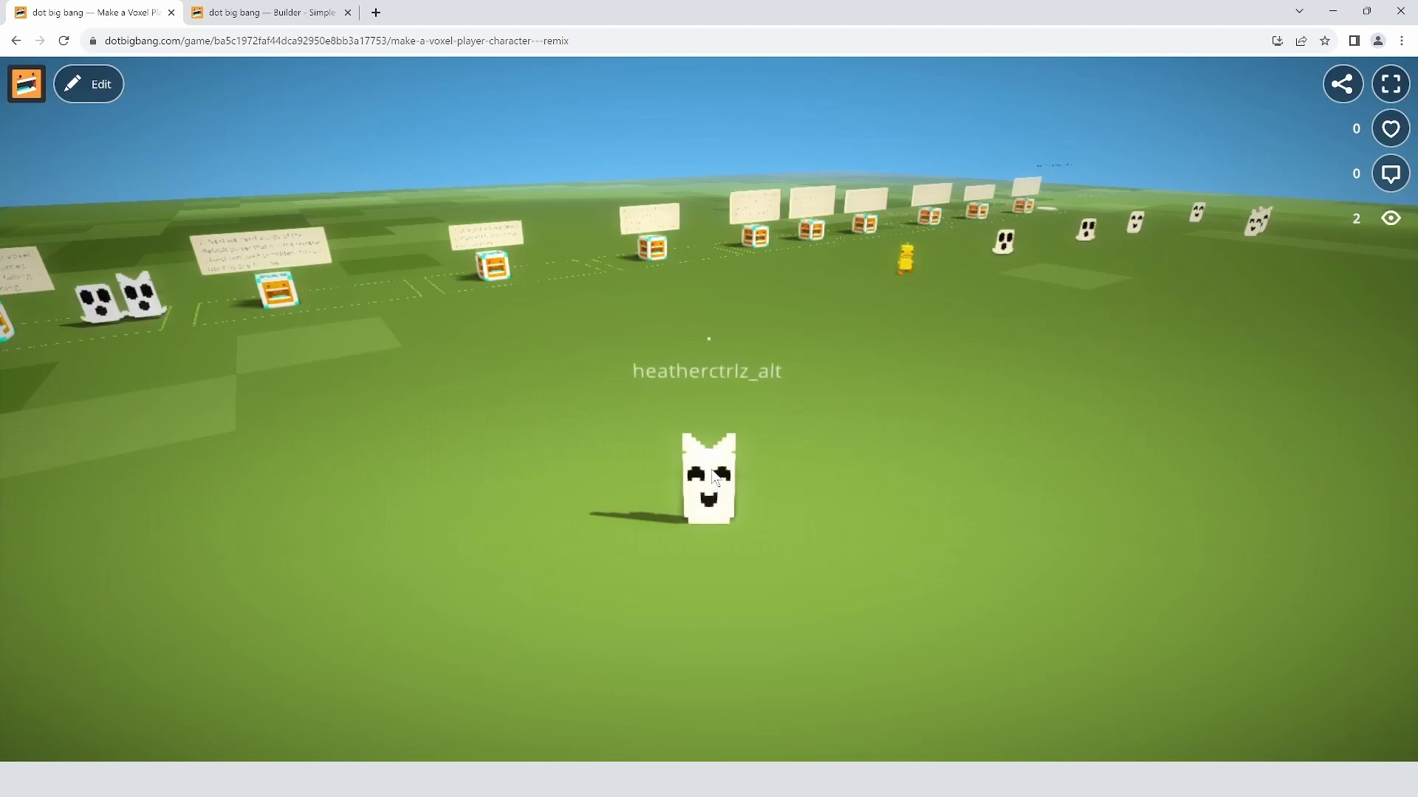
# Step: Visit the Builder and return to the game, then walk the ghost past the next sign and orbit toward the signs
pyautogui.click(118, 91)
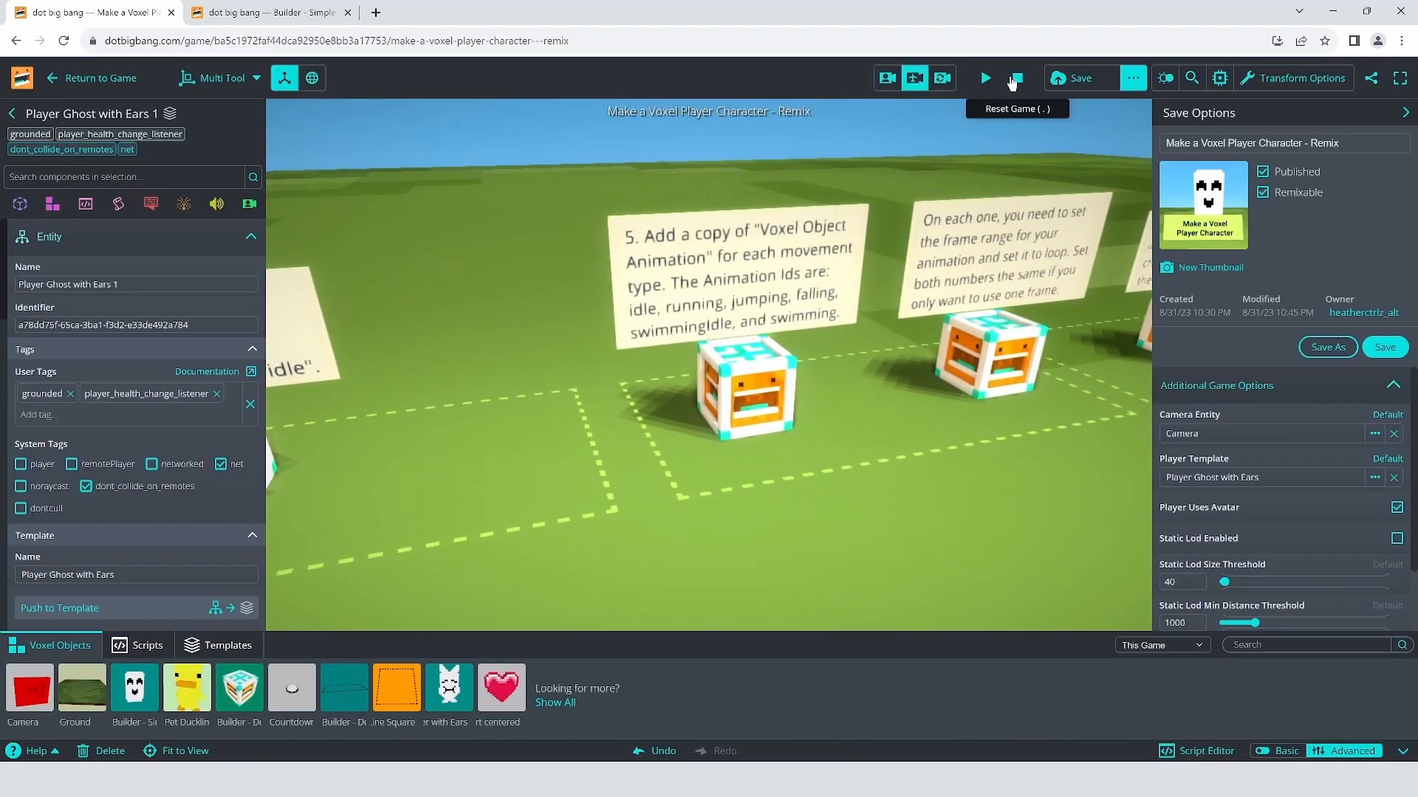
pyautogui.click(95, 79)
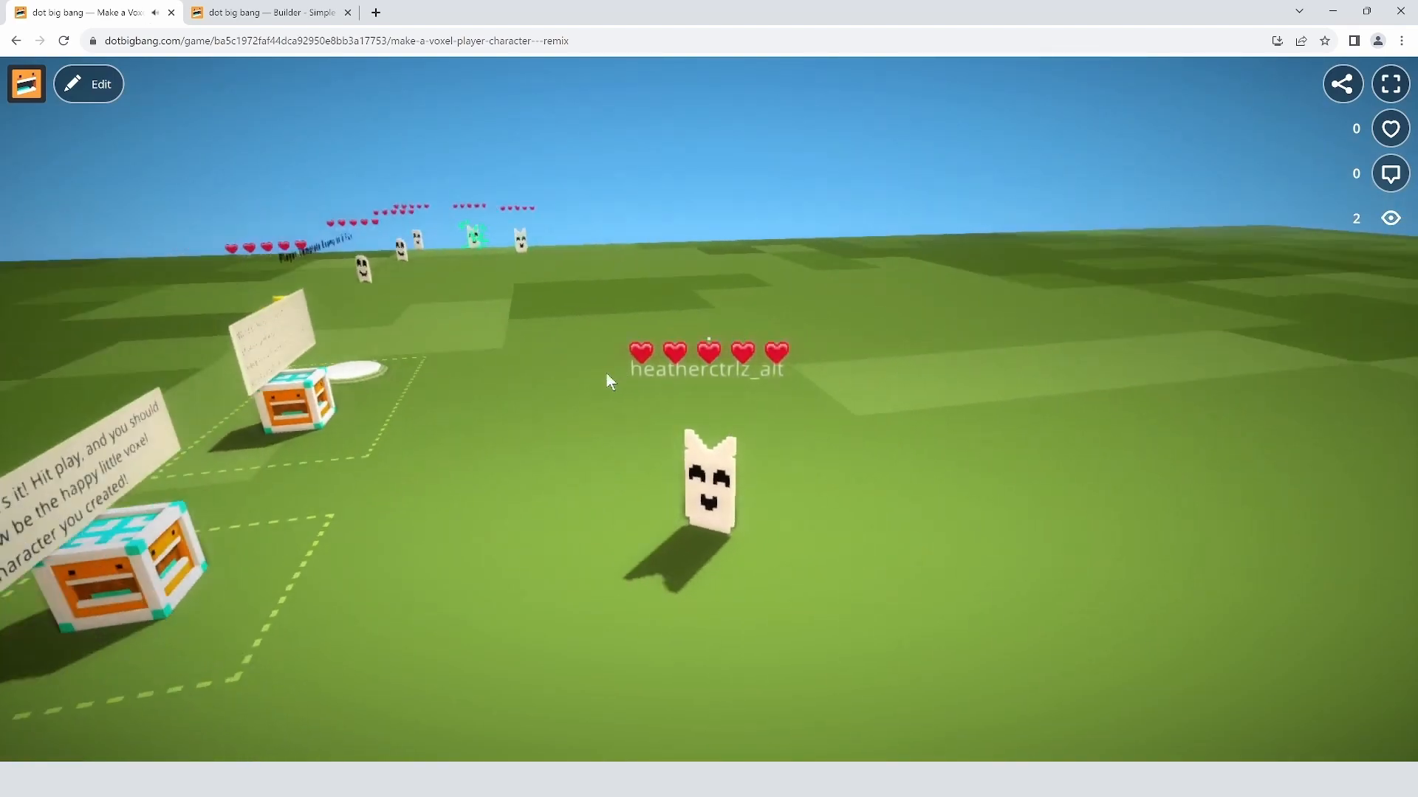
pyautogui.press('w')
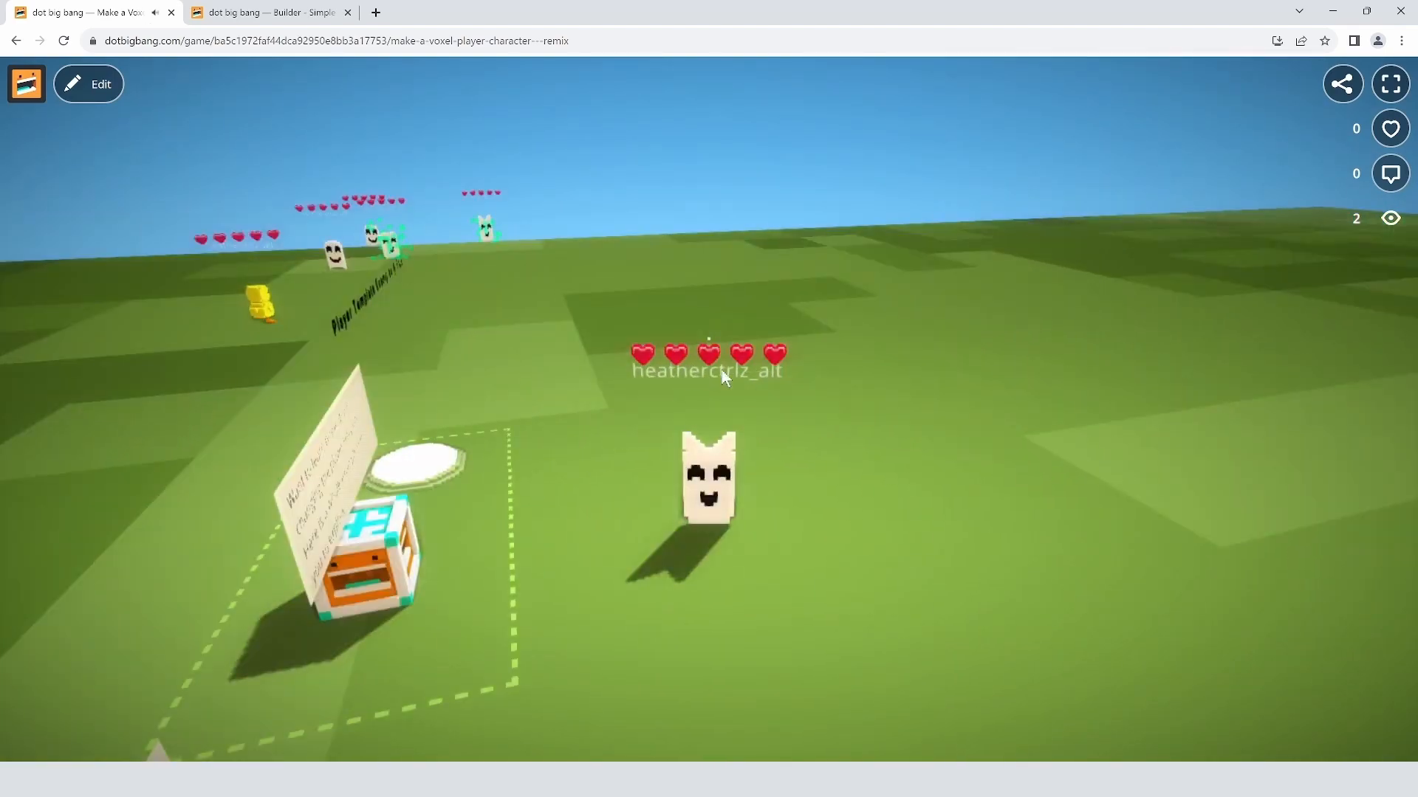
pyautogui.press('d')
pyautogui.moveTo(796, 381); pyautogui.dragTo(570, 396)
pyautogui.moveTo(1322, 362); pyautogui.dragTo(893, 412)
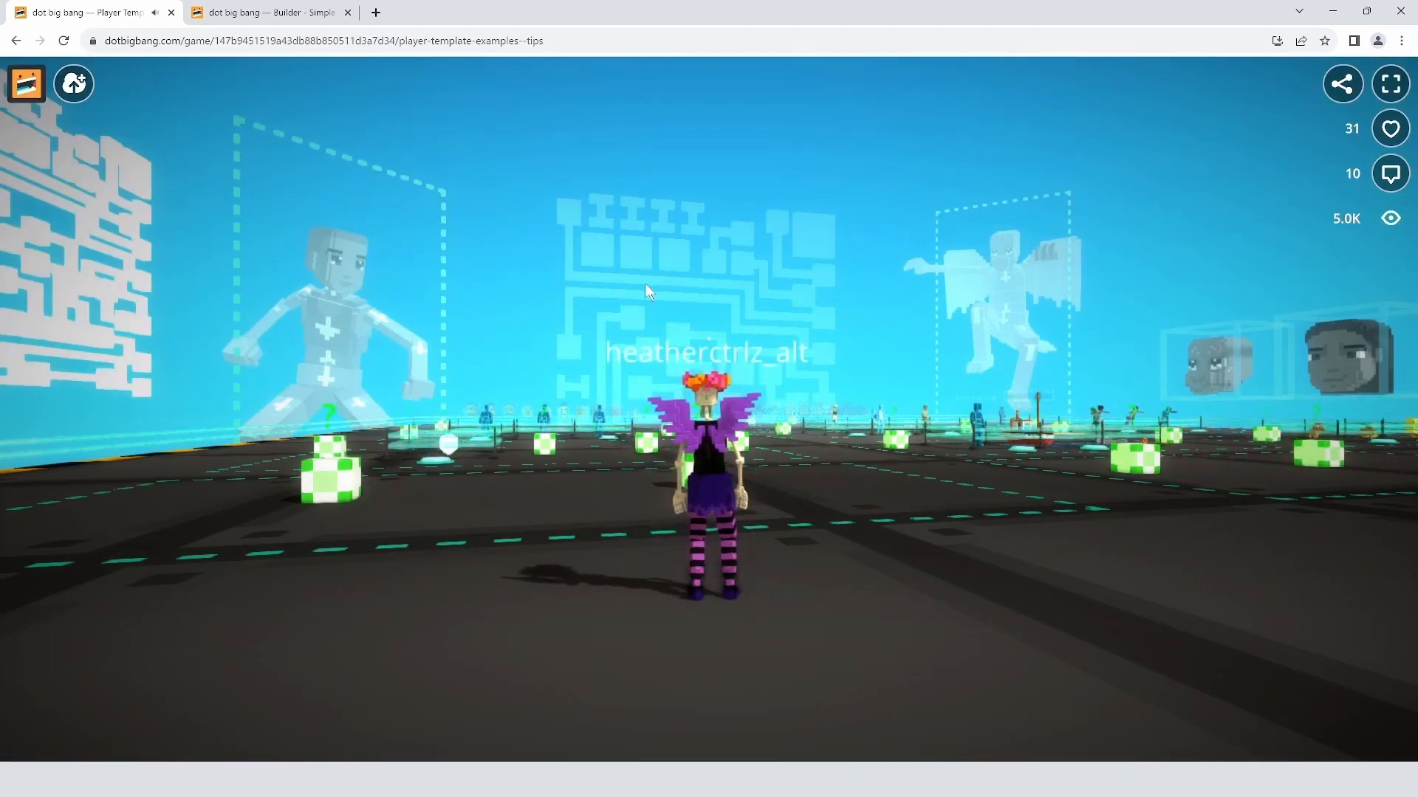
# Step: Look around the level and run the character between the green hint cubes by the pen
pyautogui.moveTo(644, 282); pyautogui.dragTo(768, 309)
pyautogui.press('a')
pyautogui.press('w')
pyautogui.press('w')
pyautogui.press('a')
pyautogui.press('d')
pyautogui.press('a')
# Step: Jump and roll across the junction to the pen, then run past a green hint box
pyautogui.press('w')
pyautogui.press('space')
pyautogui.press('d')
pyautogui.press('w')
pyautogui.press('d')
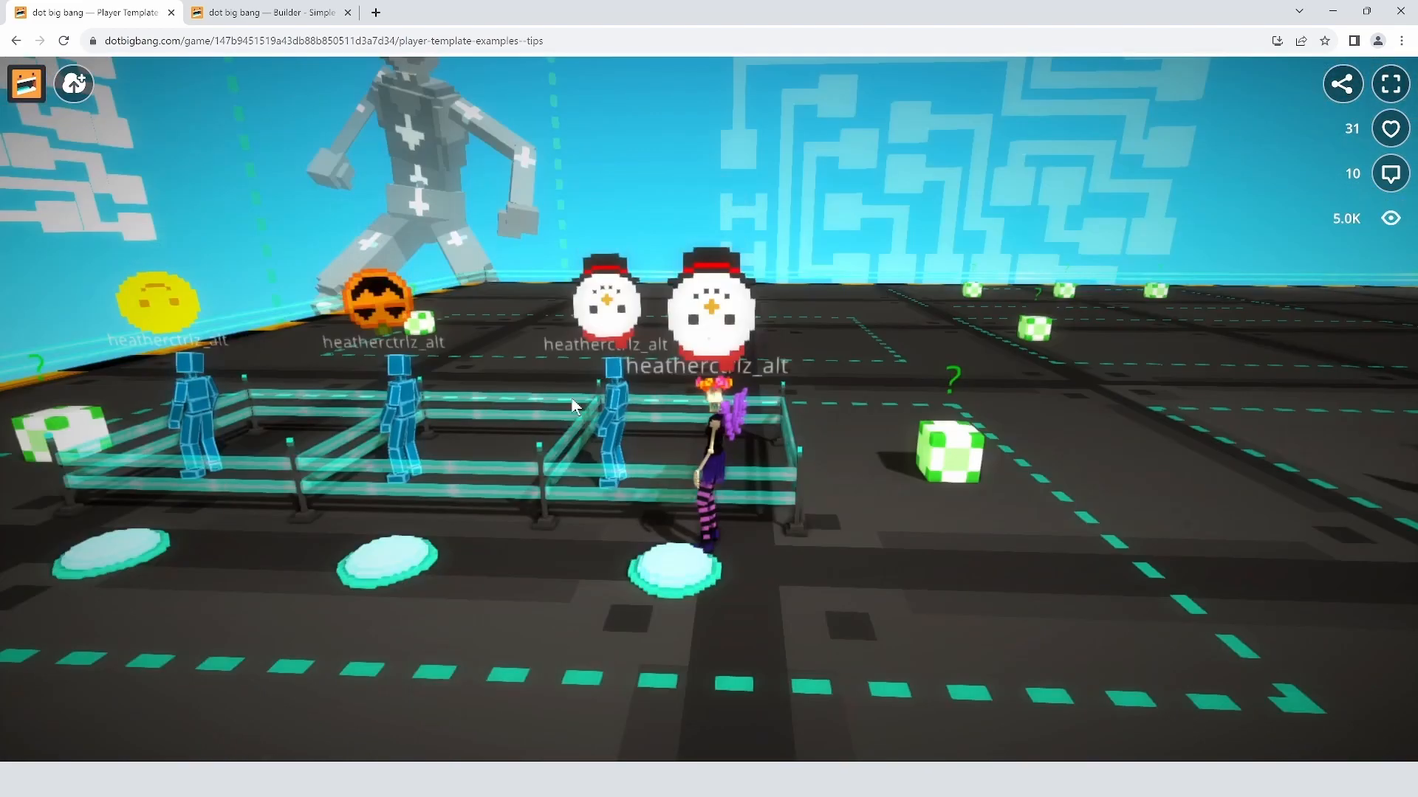
pyautogui.moveTo(709, 408); pyautogui.dragTo(1142, 395)
pyautogui.press('w')
pyautogui.moveTo(903, 366); pyautogui.dragTo(775, 369)
pyautogui.press('d')
pyautogui.moveTo(958, 374); pyautogui.dragTo(664, 370)
pyautogui.press('s')
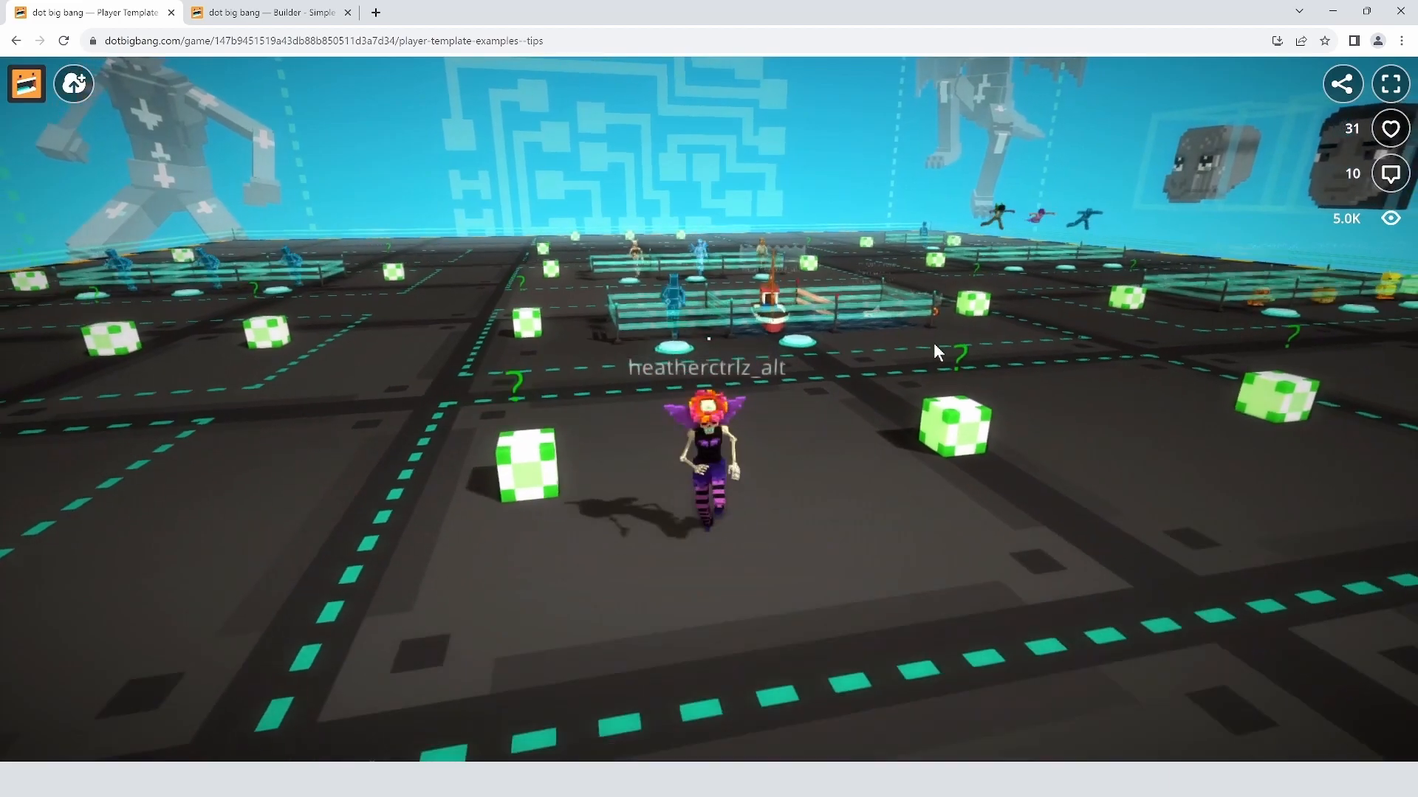